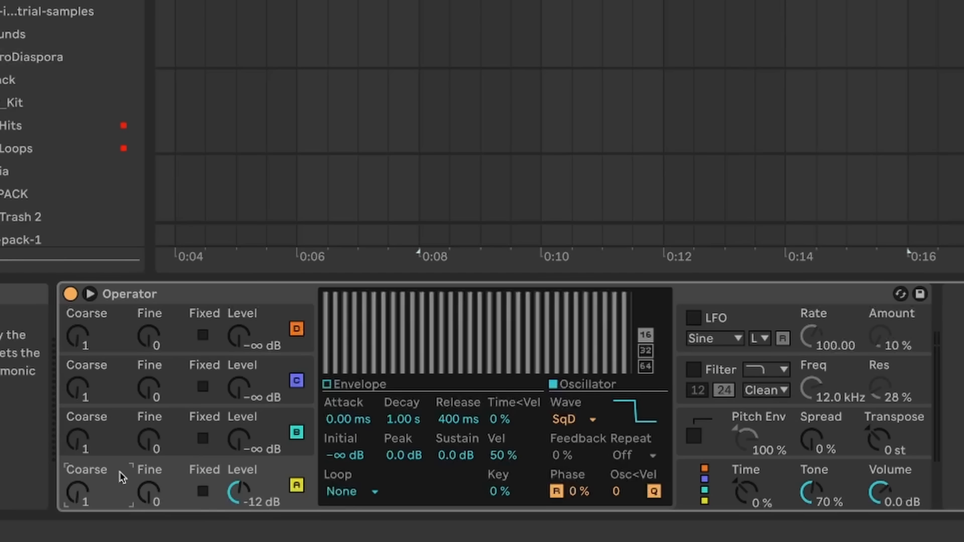
Set Operator's oscillator A waveform to Saw D and play the SAW WAVE clip to hear it.
left_click(585, 421)
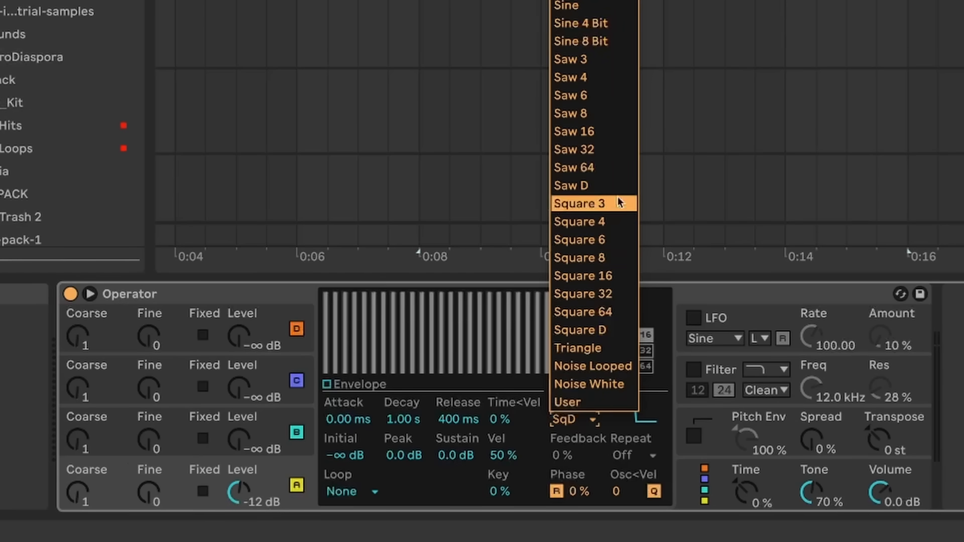
left_click(618, 182)
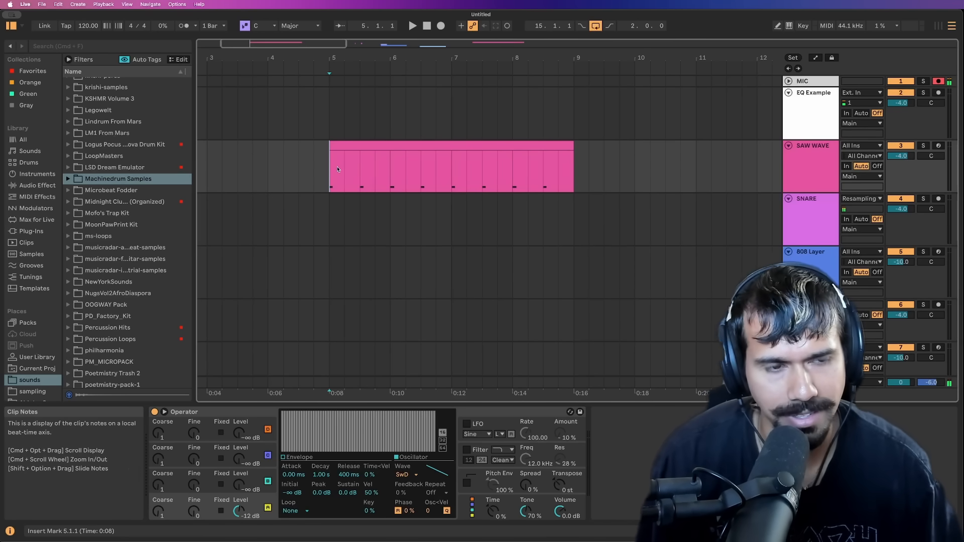
key("space")
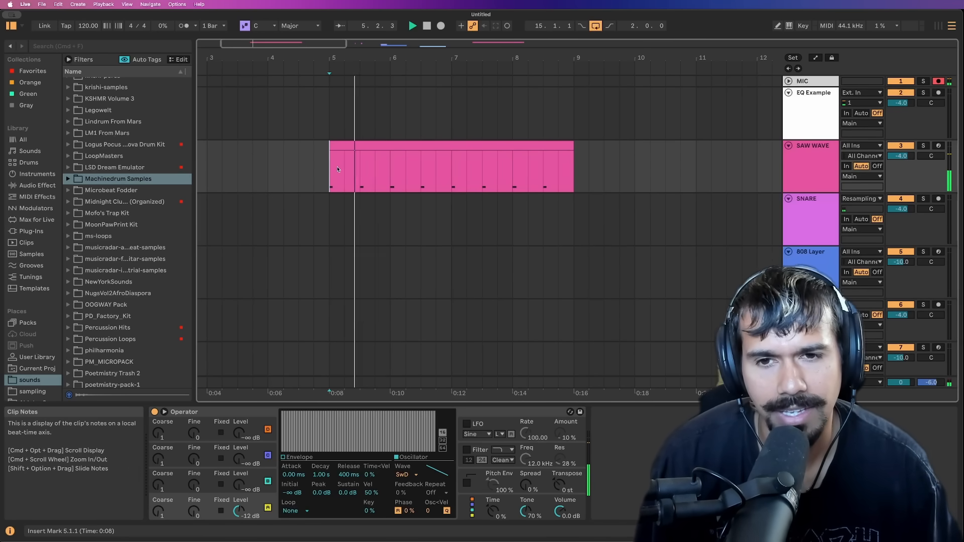
Loop the arrangement over the length of the SAW WAVE clip.
left_click(403, 153)
key("cmd+l")
left_click(415, 166)
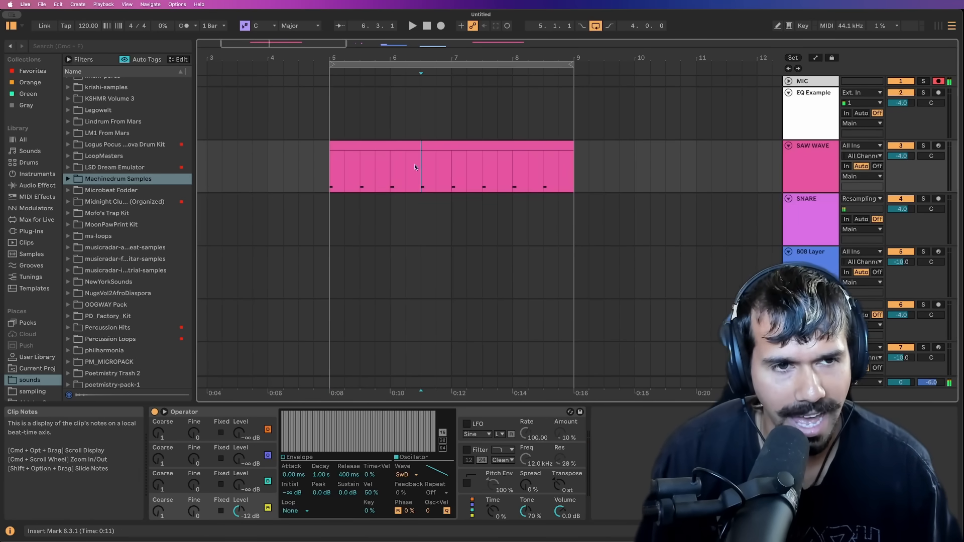
Find Phaser-Flanger in the browser and add it after Operator on the SAW WAVE track.
key("cmd+f")
type("fla")
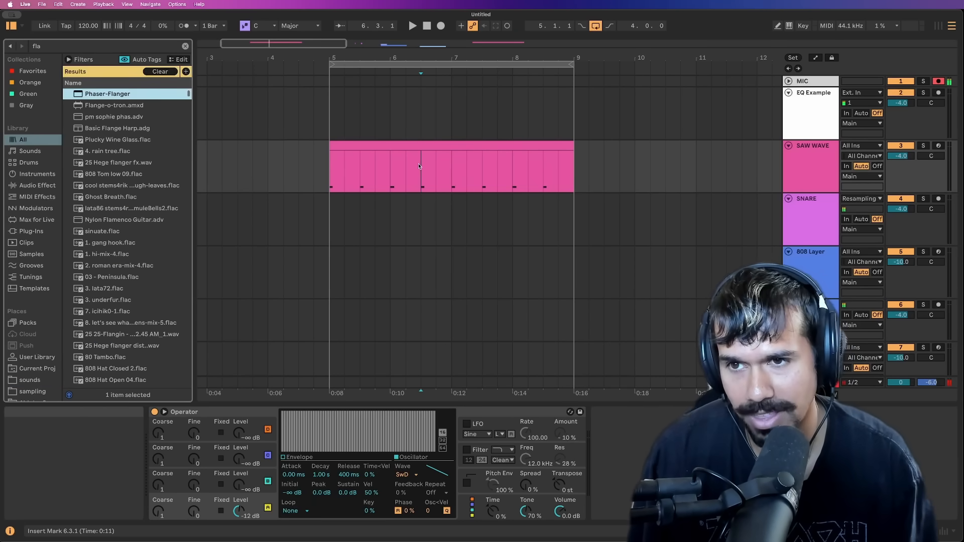
key("Return")
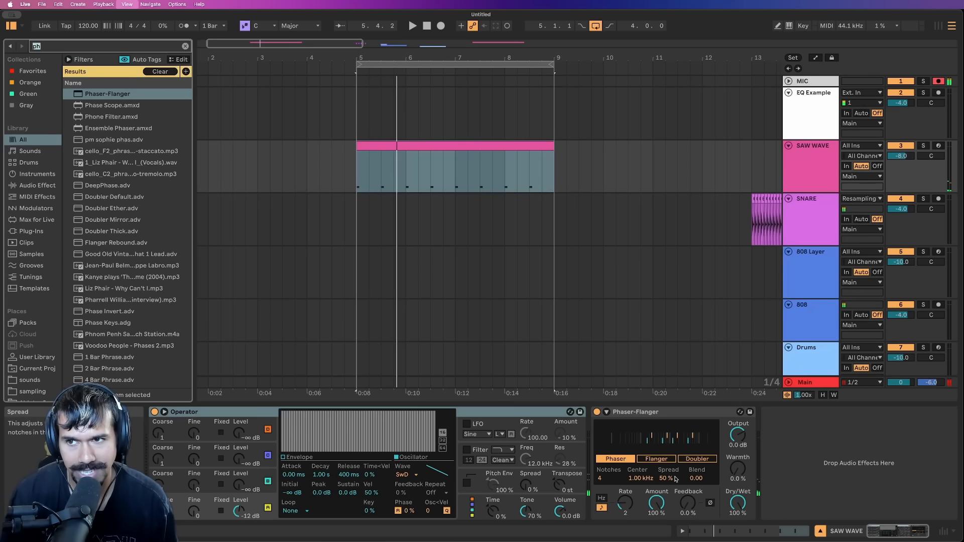
Add the Amp effect after Phaser-Flanger and change its output from Mono to Dual.
type("amp")
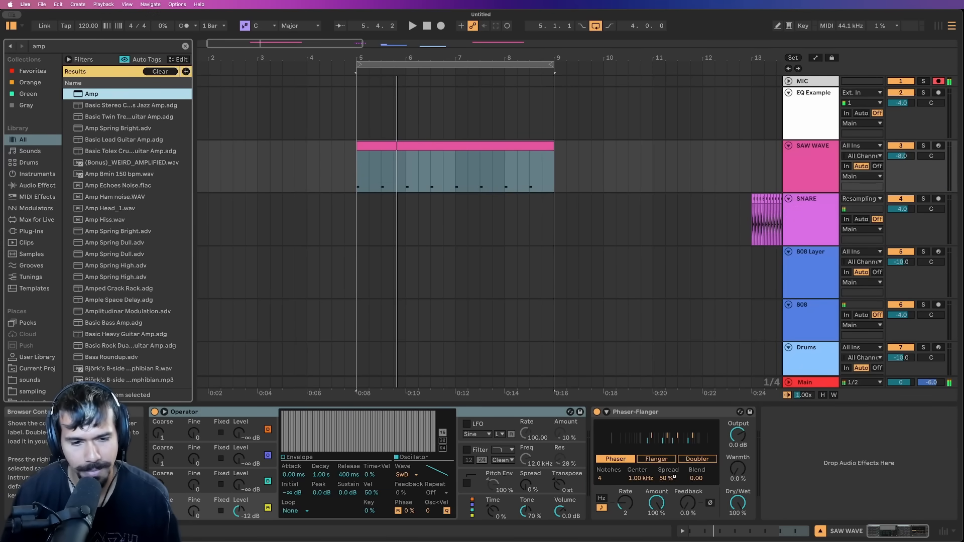
key("Return")
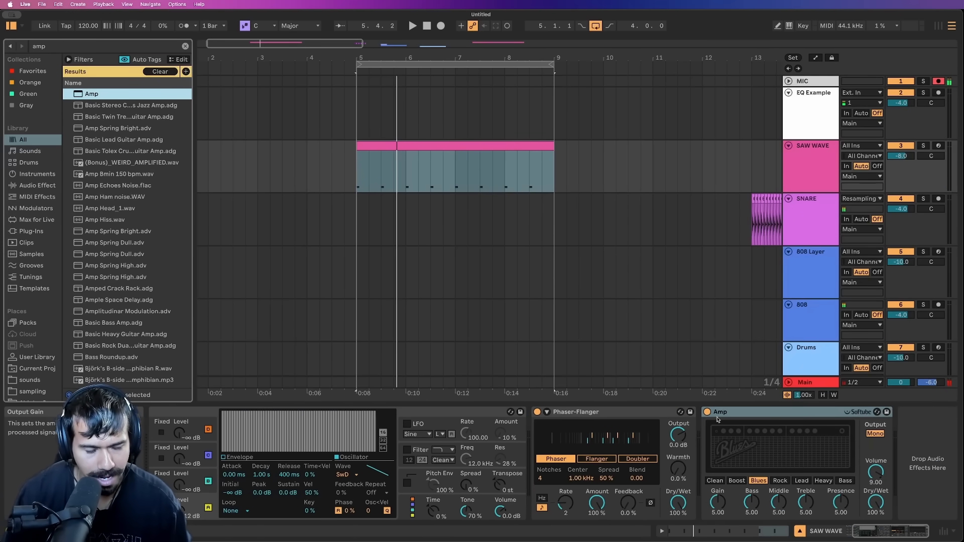
left_click(876, 434)
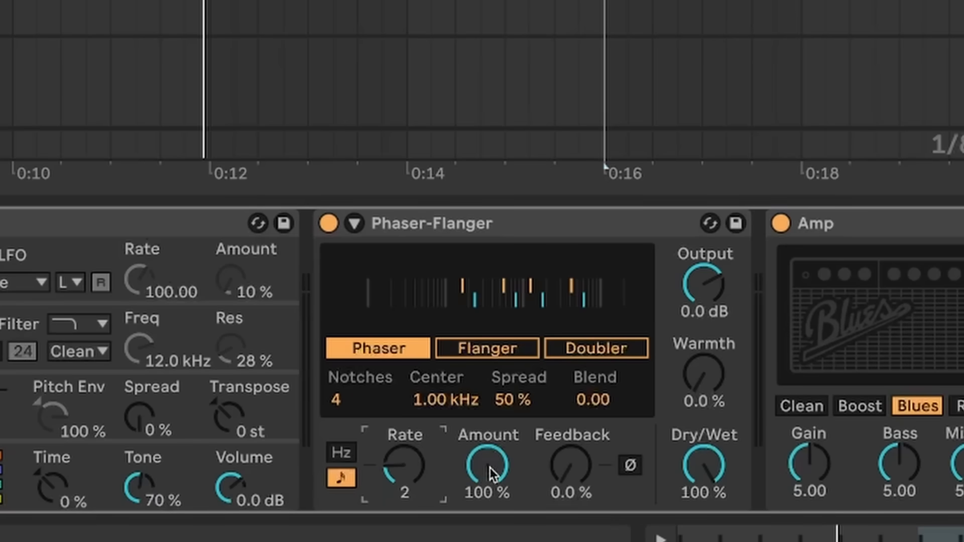
During playback, switch Phaser-Flanger's modulation rate to Hz, raise the frequency to 0.77 Hz and lower the amount to 17 %.
key("space")
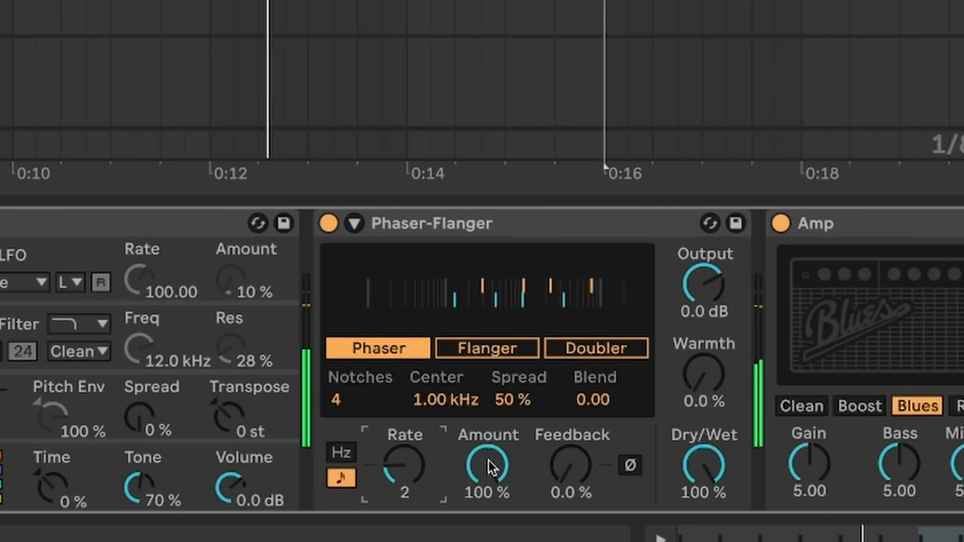
left_click(341, 453)
left_click_drag(402, 465, 402, 438)
left_click_drag(494, 474, 495, 516)
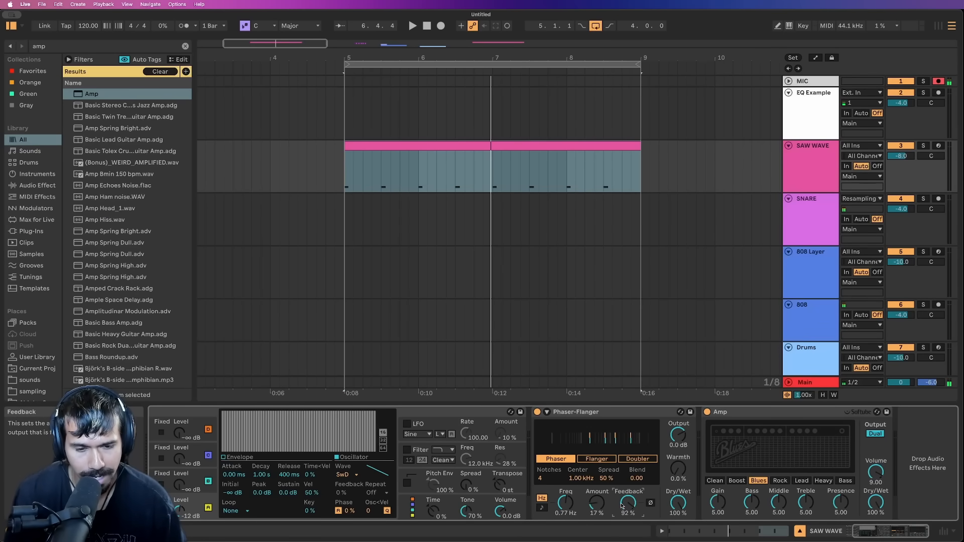
Set Phaser-Flanger's notches to 42 and, during playback, raise its center frequency to 3.69 kHz.
key("space")
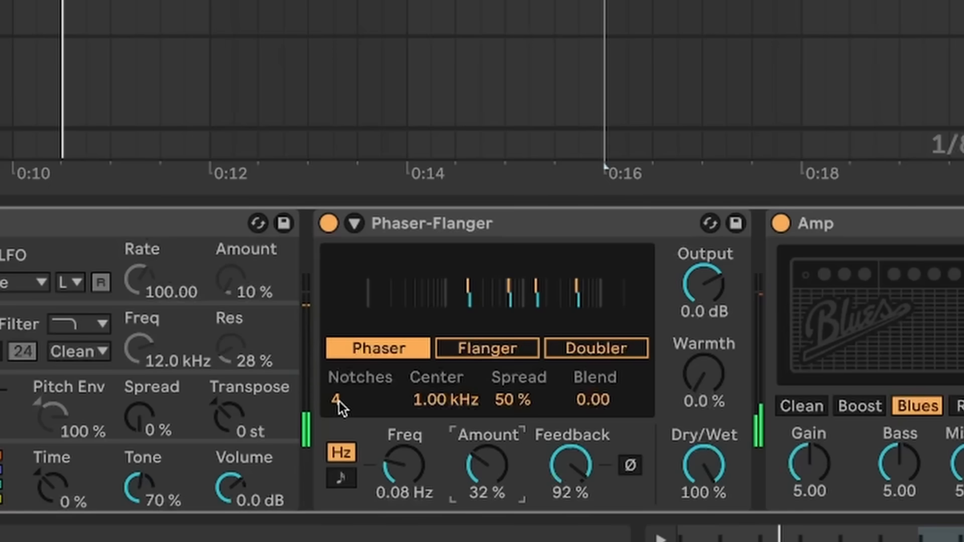
left_click_drag(339, 402, 343, 400)
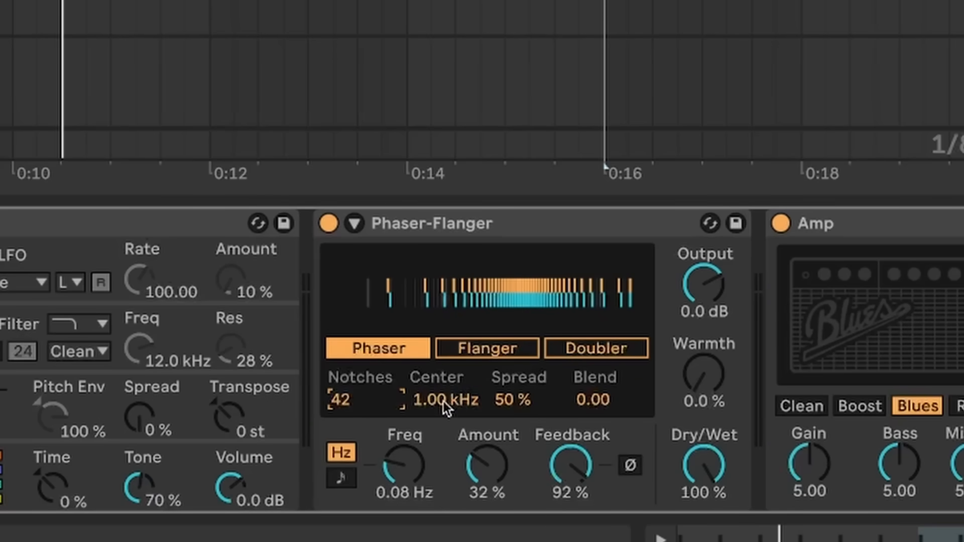
key("space")
left_click_drag(443, 409, 443, 358)
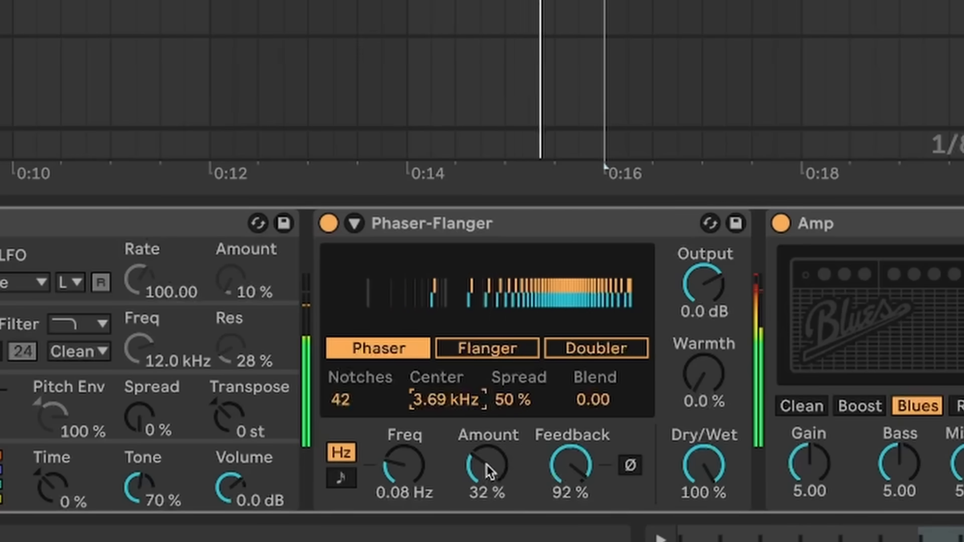
Adjust Phaser-Flanger to 26 % amount, 0.19 Hz modulation frequency and 94 % feedback while the loop plays.
left_click_drag(492, 465, 493, 471)
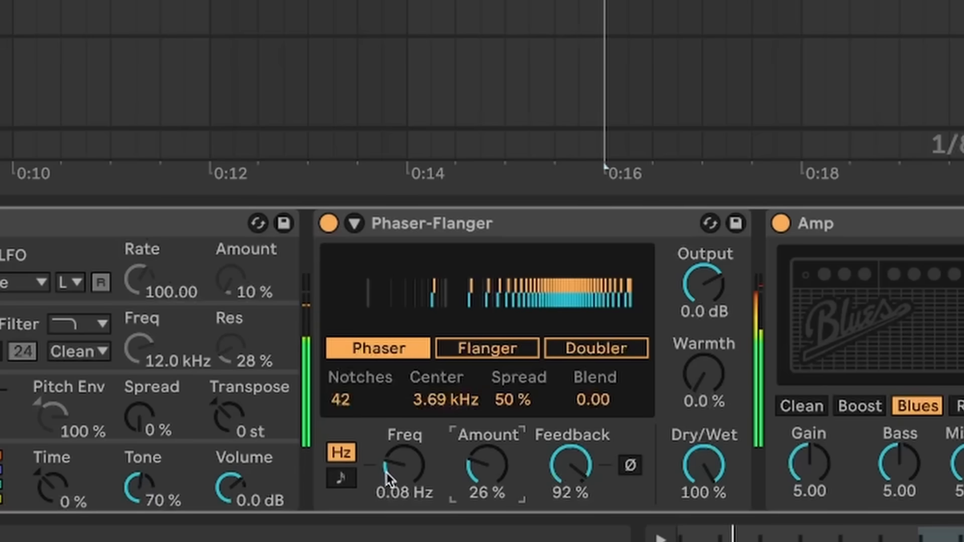
left_click_drag(393, 473, 394, 460)
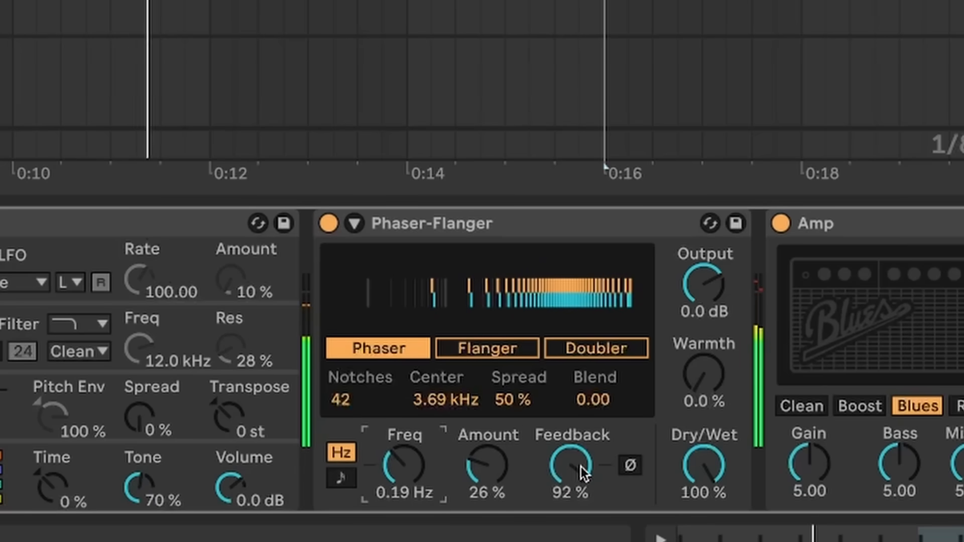
left_click_drag(583, 468, 583, 460)
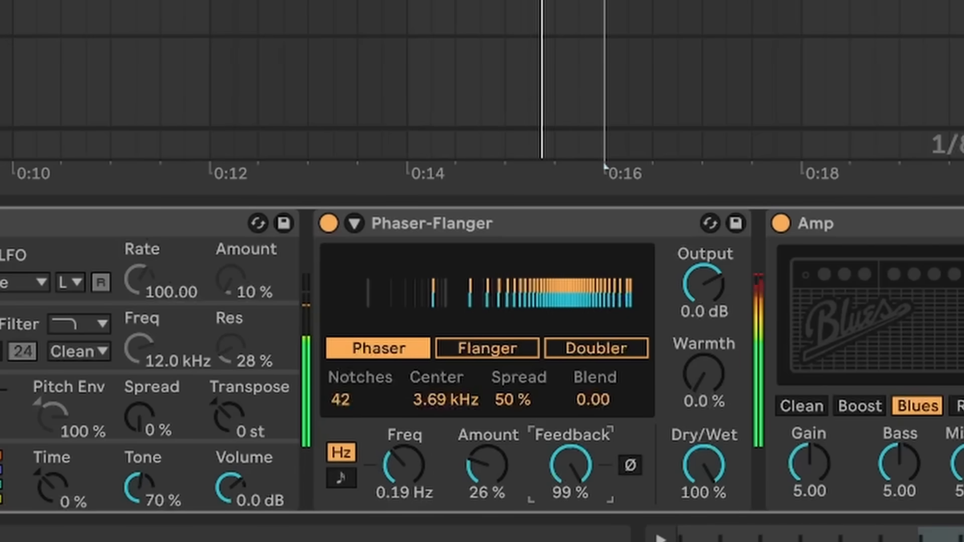
left_click_drag(583, 467, 582, 473)
Compare Phaser-Flanger's feedback with its phase inverted and normal, lowering the feedback to 79 %, and leave the inversion off.
left_click(630, 467)
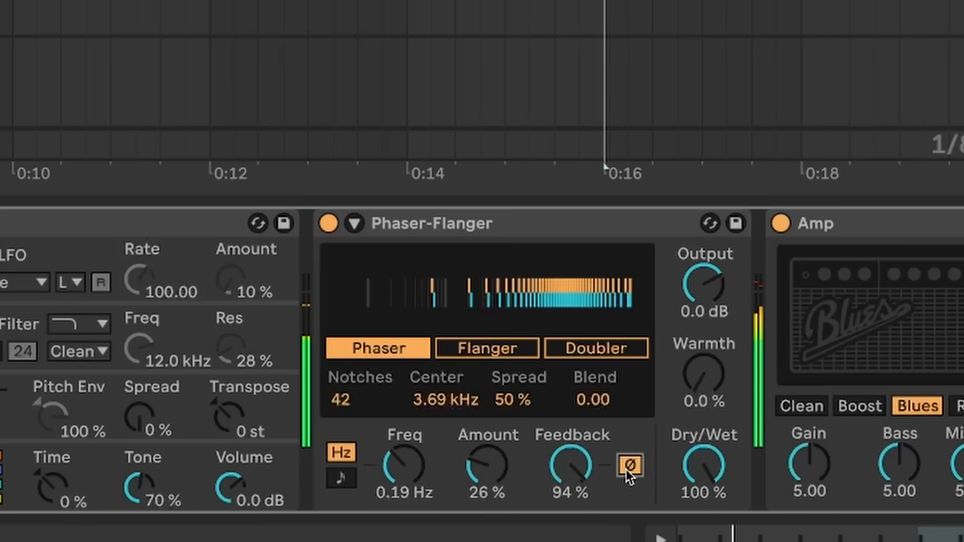
left_click(628, 464)
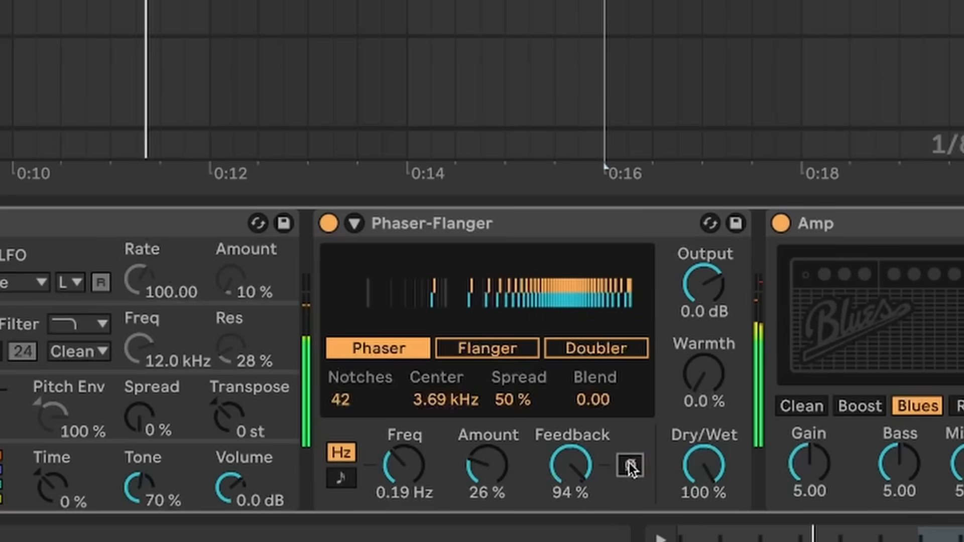
left_click(629, 463)
mouse_move(592, 469)
left_mouse_down()
mouse_move(592, 460)
mouse_move(605, 489)
mouse_move(579, 471)
left_mouse_up()
left_click(630, 470)
left_click(630, 464)
left_click(630, 465)
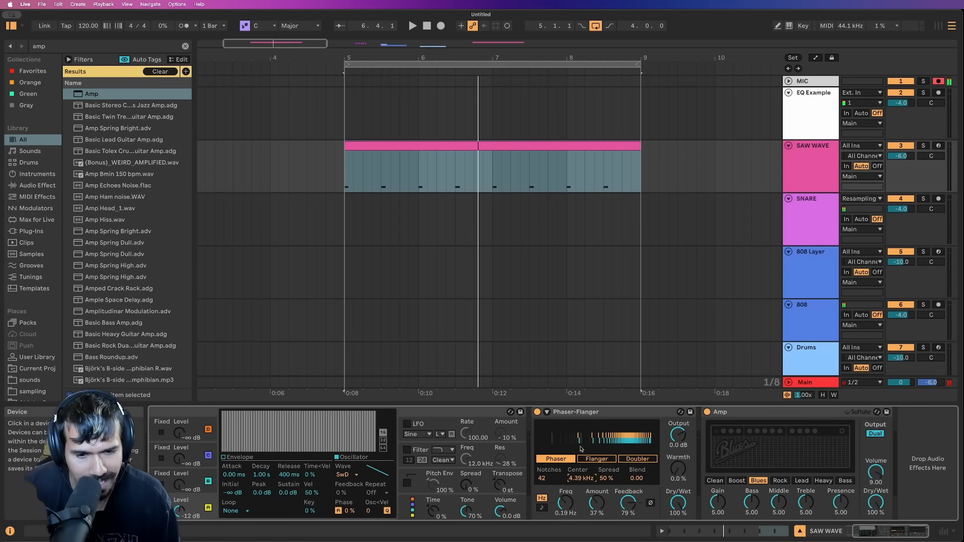
Examine the EQ Eight curve on the EQ Example track in its expanded display, and collapse it again.
left_click(820, 126)
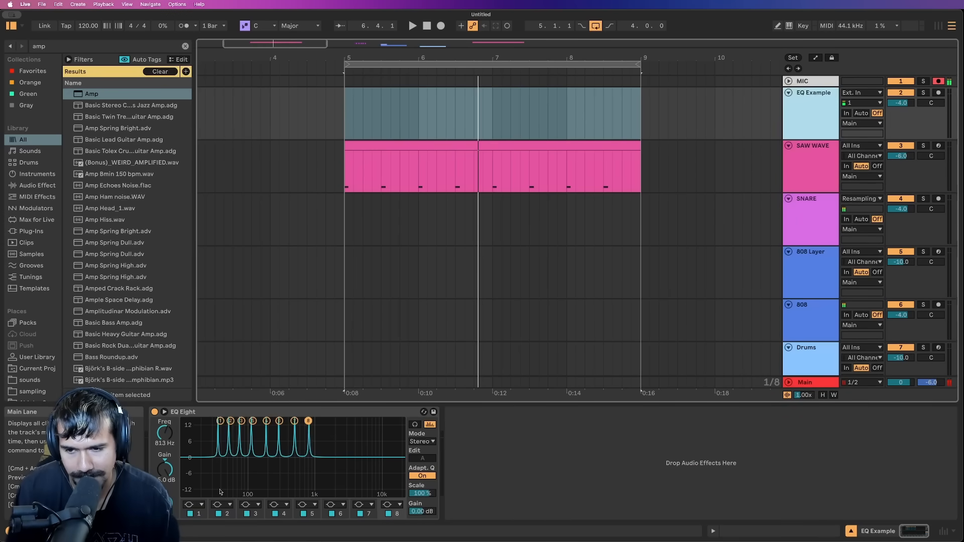
left_click(166, 412)
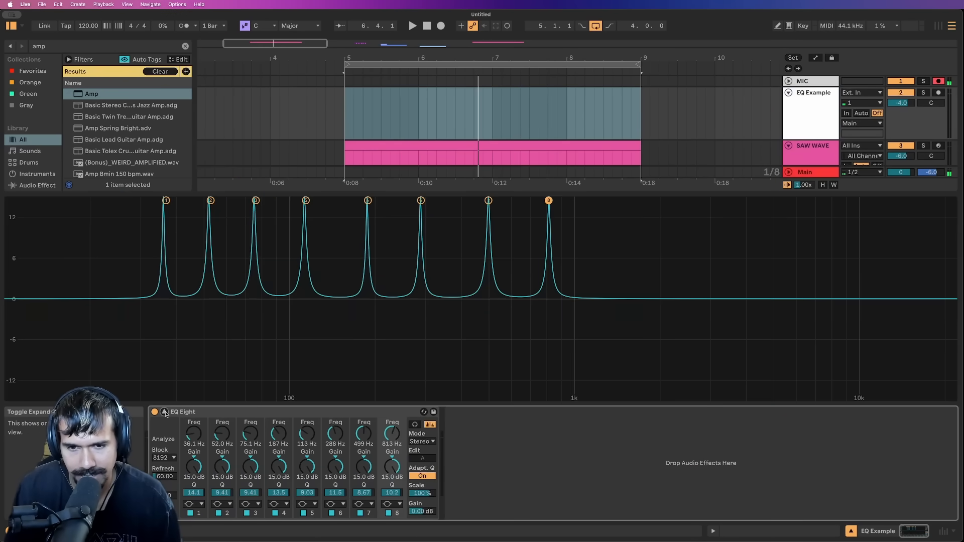
left_click(165, 412)
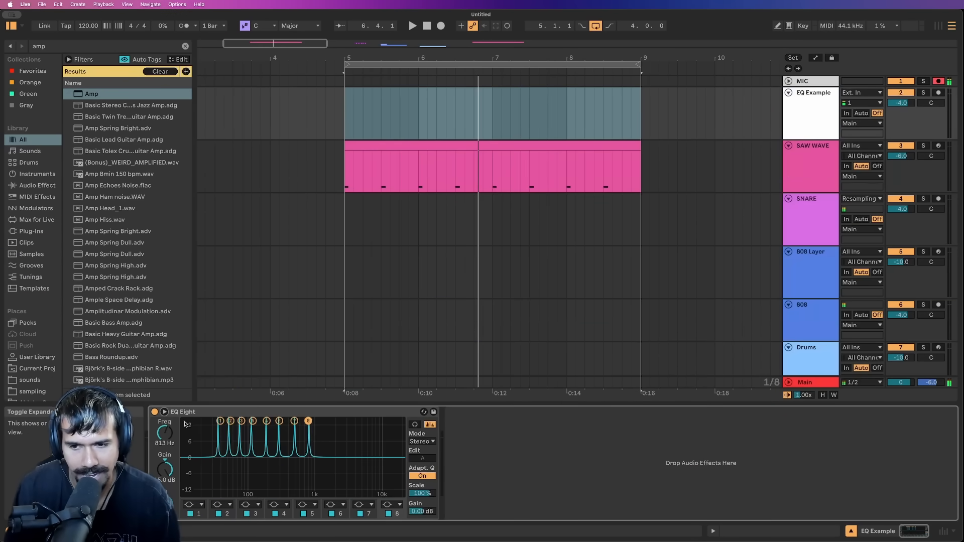
On the SAW WAVE track, set Phaser-Flanger's feedback to 99 %, modulation frequency to 0.03 Hz and amount to 8.7 % during playback.
left_click(817, 157)
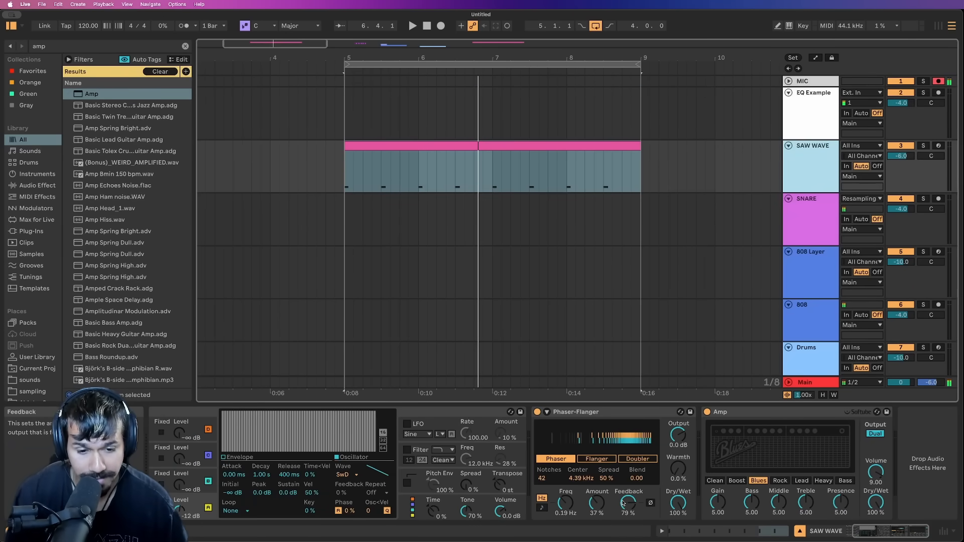
left_click_drag(629, 506, 630, 503)
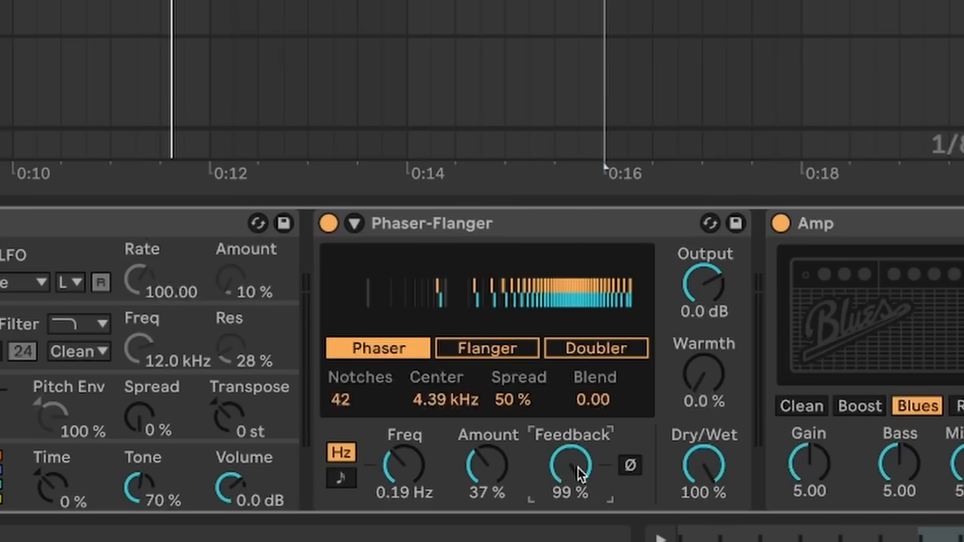
key("space")
left_click(495, 469)
left_click_drag(486, 470, 486, 489)
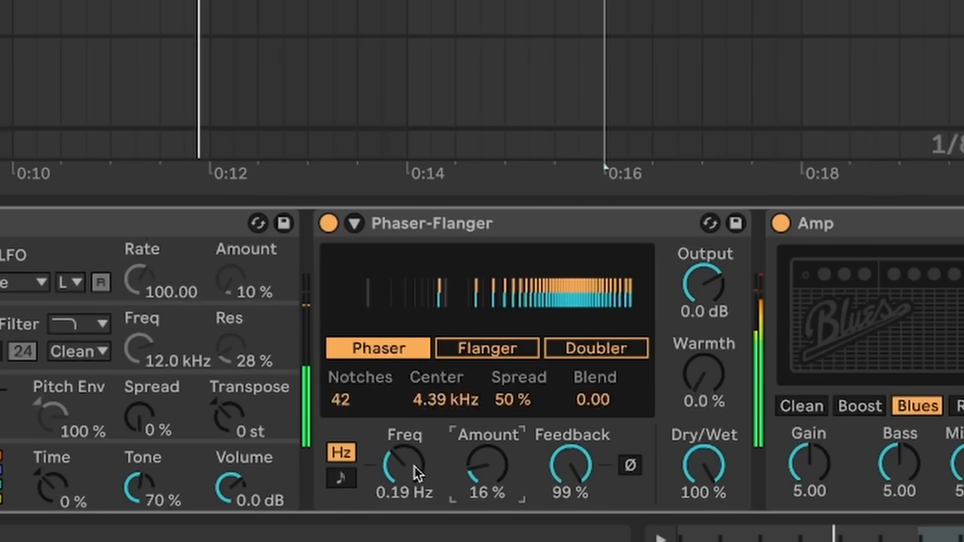
left_click_drag(415, 469, 415, 490)
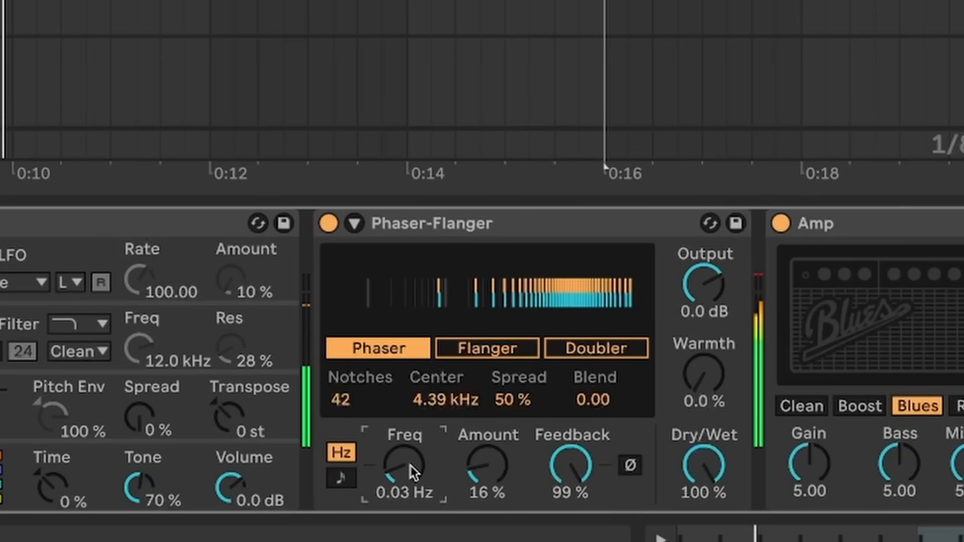
mouse_move(467, 475)
left_mouse_down()
mouse_move(467, 422)
mouse_move(467, 479)
left_mouse_up()
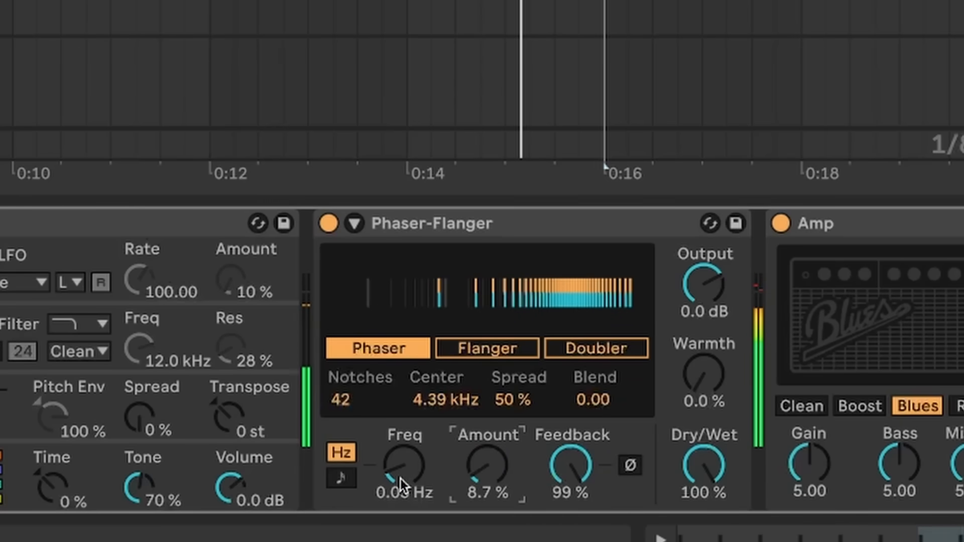
Raise Phaser-Flanger's amount to 100 % and modulation frequency to 6.33 Hz, and invert the feedback phase.
left_click_drag(401, 479, 401, 417)
left_click_drag(484, 474, 485, 404)
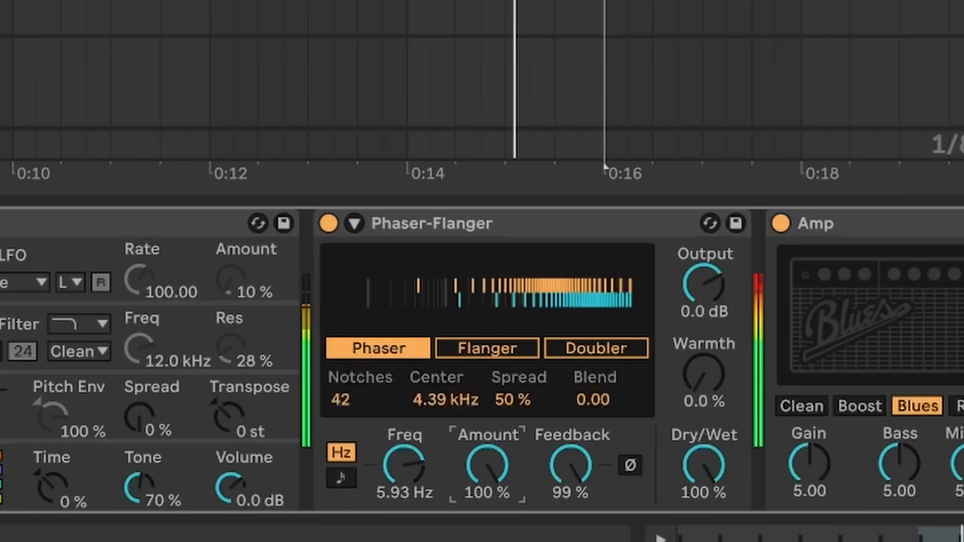
left_click(632, 471)
mouse_move(413, 471)
left_mouse_down()
mouse_move(413, 490)
mouse_move(420, 459)
left_mouse_up()
Set Phaser-Flanger's center frequency to 1.00 kHz and its amount to 80 %.
mouse_move(437, 400)
left_mouse_down()
mouse_move(437, 437)
mouse_move(437, 386)
mouse_move(437, 448)
mouse_move(441, 405)
left_mouse_up()
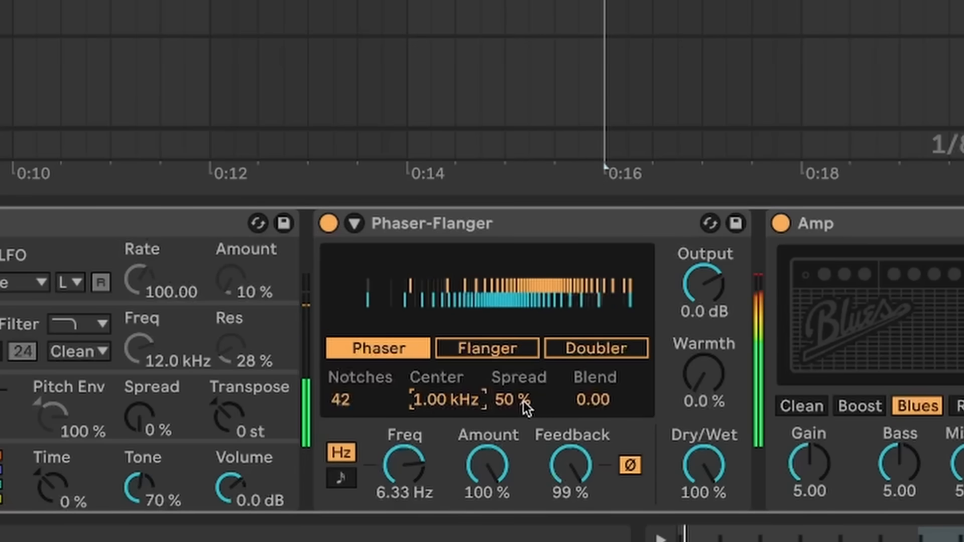
left_click_drag(492, 467, 491, 487)
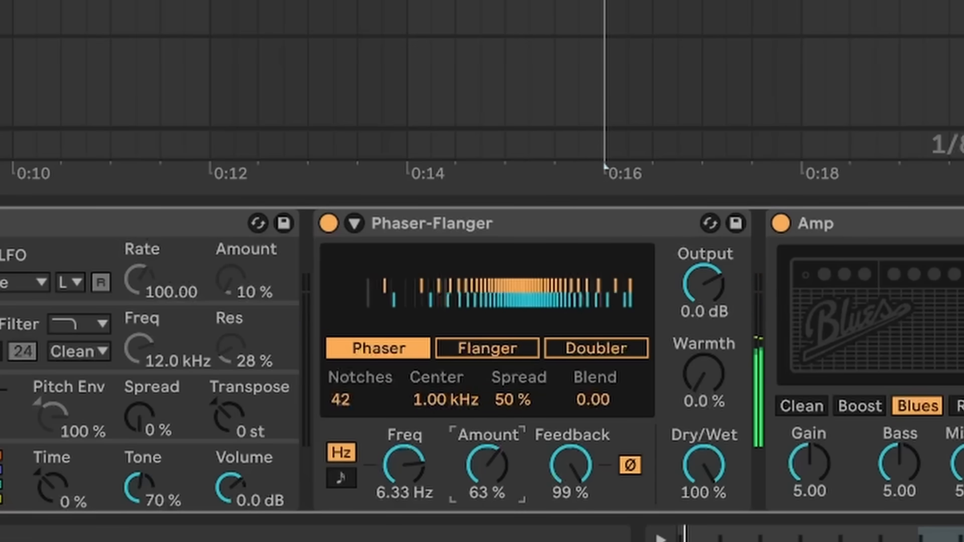
left_click_drag(487, 465, 487, 432)
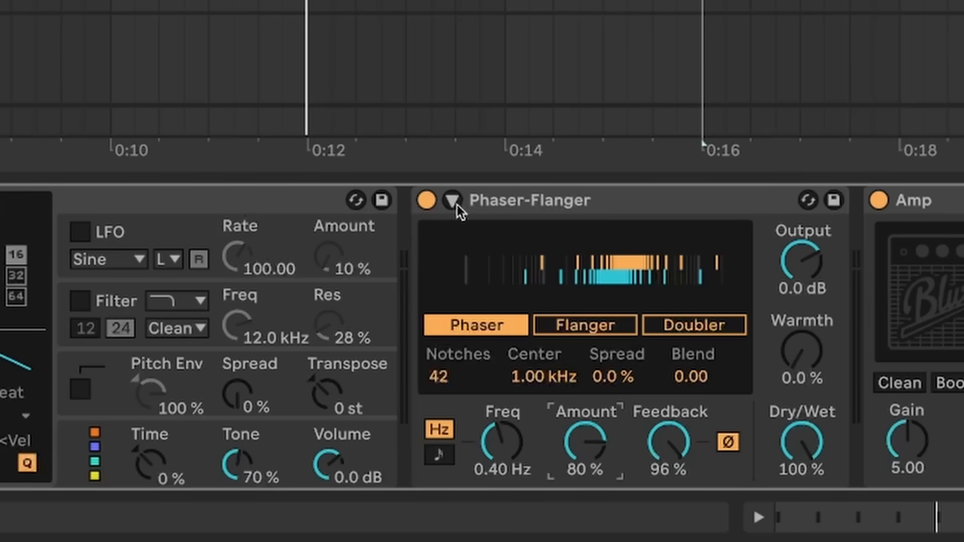
Expand Phaser-Flanger's additional parameters and change the LFO waveform from triangle to Sine.
left_click(457, 205)
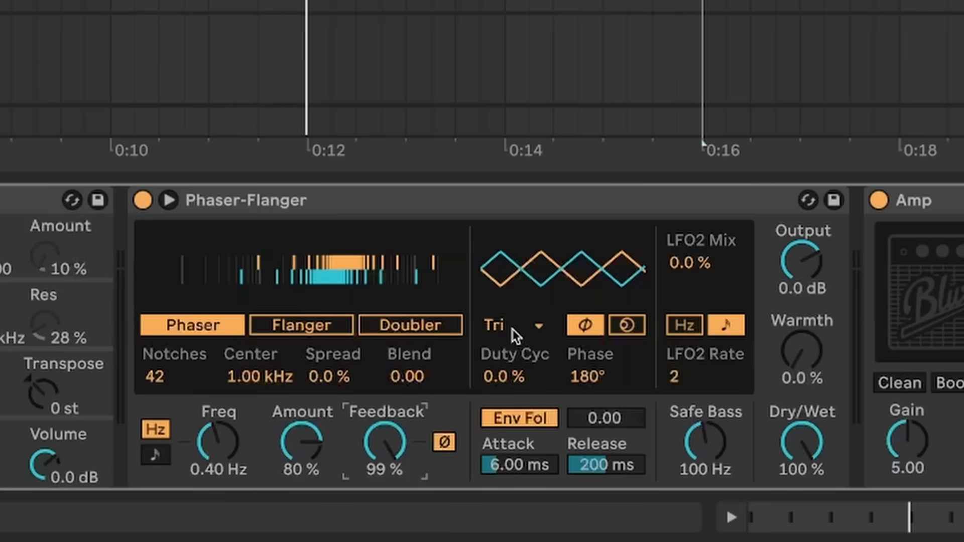
left_click(514, 330)
left_click(512, 327)
left_click(508, 325)
left_click(516, 89)
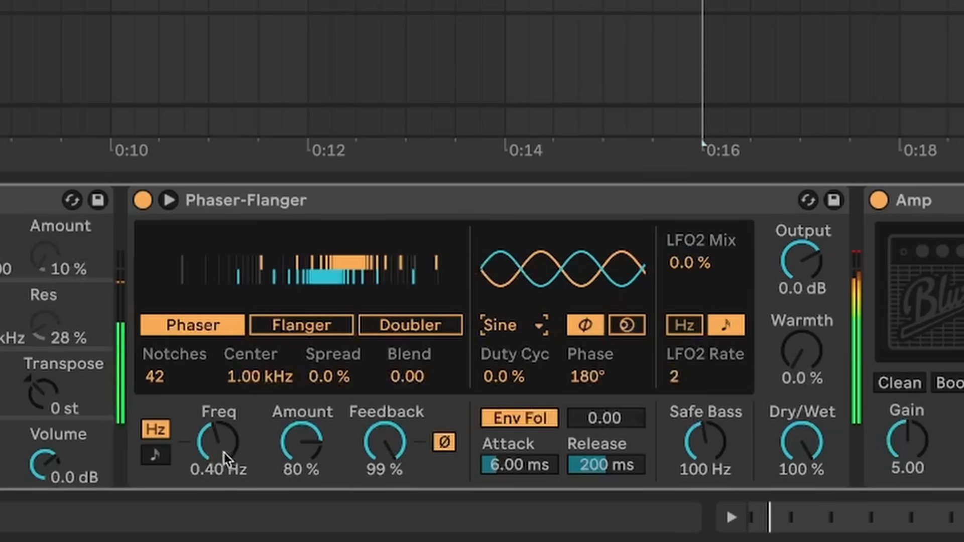
Set Phaser-Flanger's modulation frequency to 0.29 Hz and its amount to 88 %.
mouse_move(225, 458)
left_mouse_down()
mouse_move(225, 396)
mouse_move(225, 440)
left_mouse_up()
left_click_drag(301, 456, 303, 451)
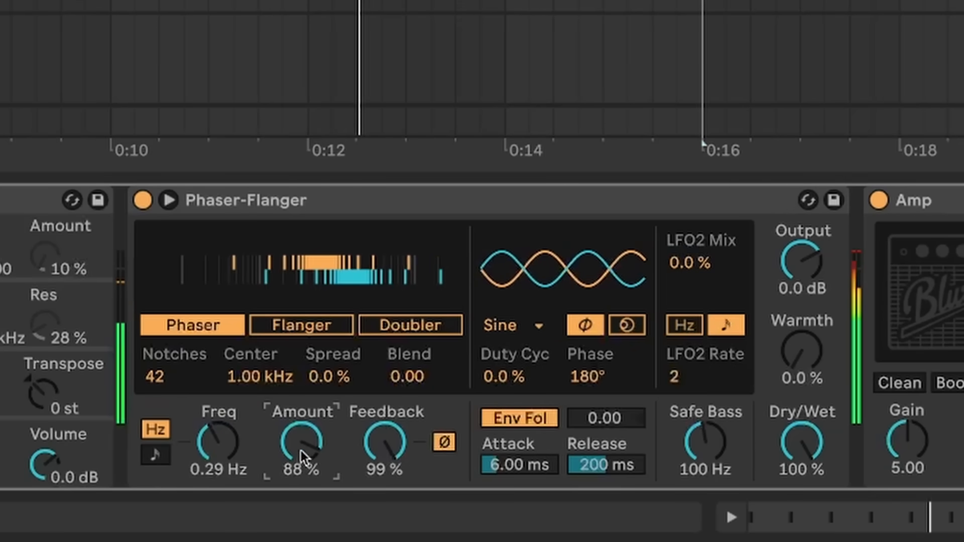
Change Phaser-Flanger's LFO waveform to Random S&H.
left_click_drag(385, 443, 384, 446)
left_click(529, 332)
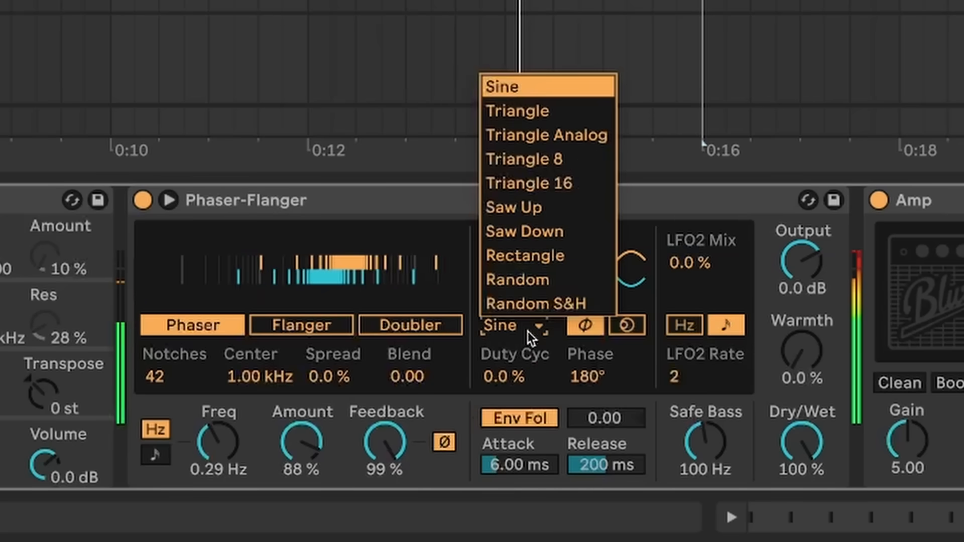
left_click(530, 335)
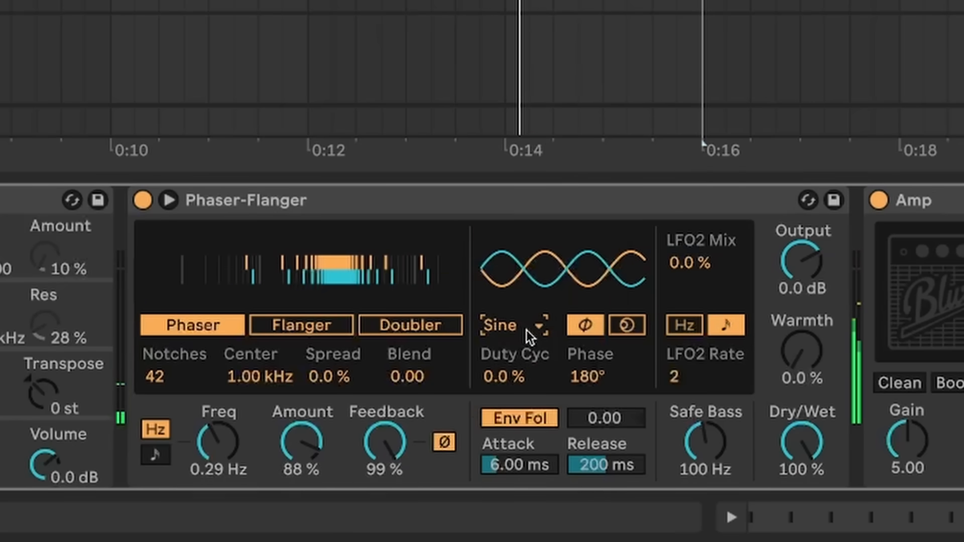
left_click(530, 336)
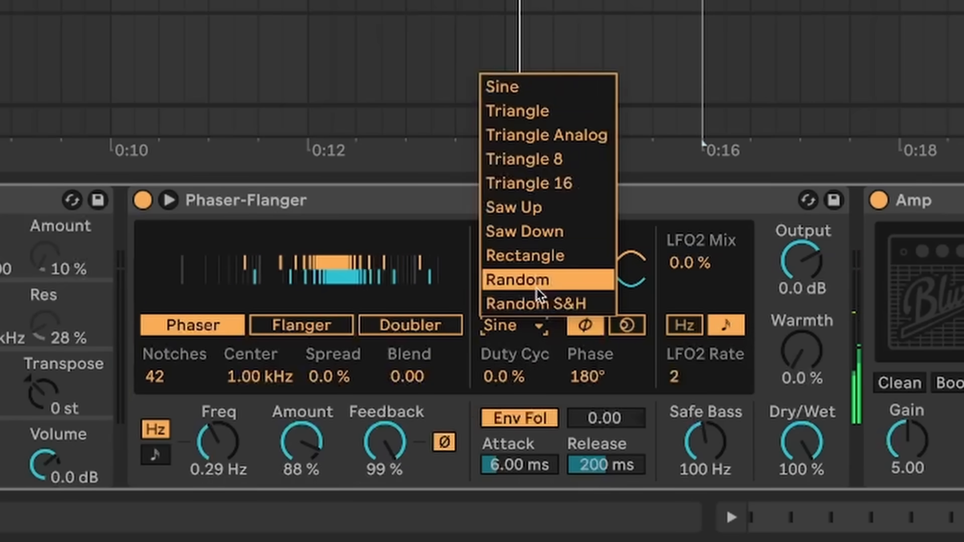
left_click(530, 303)
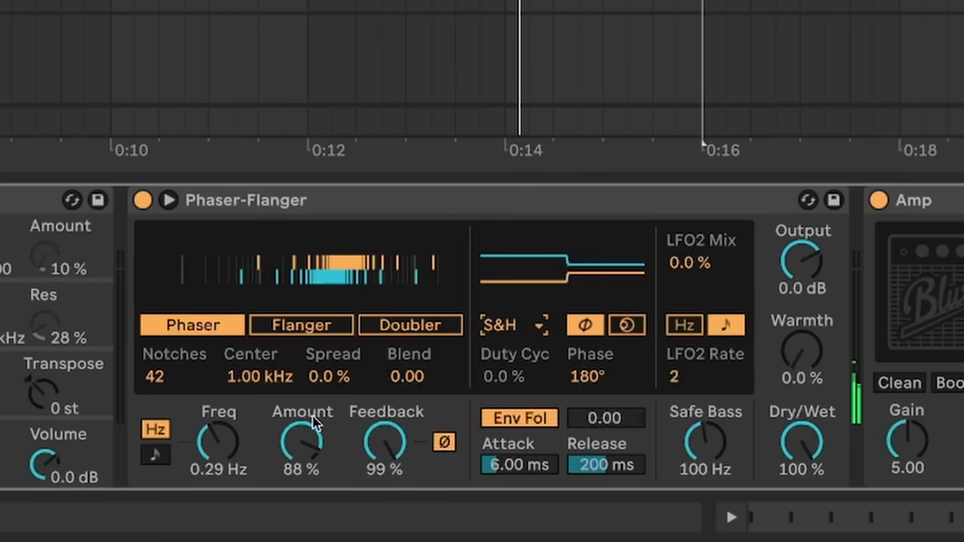
Play the loop and set Phaser-Flanger's modulation frequency to 14.9 Hz and its amount to 100 %.
key("space")
left_click_drag(216, 455, 216, 401)
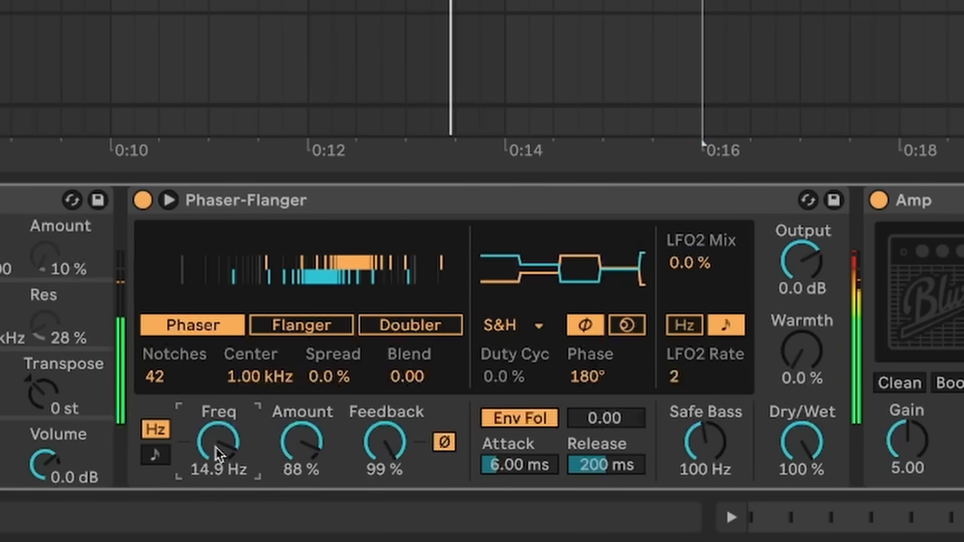
left_click_drag(301, 442, 301, 428)
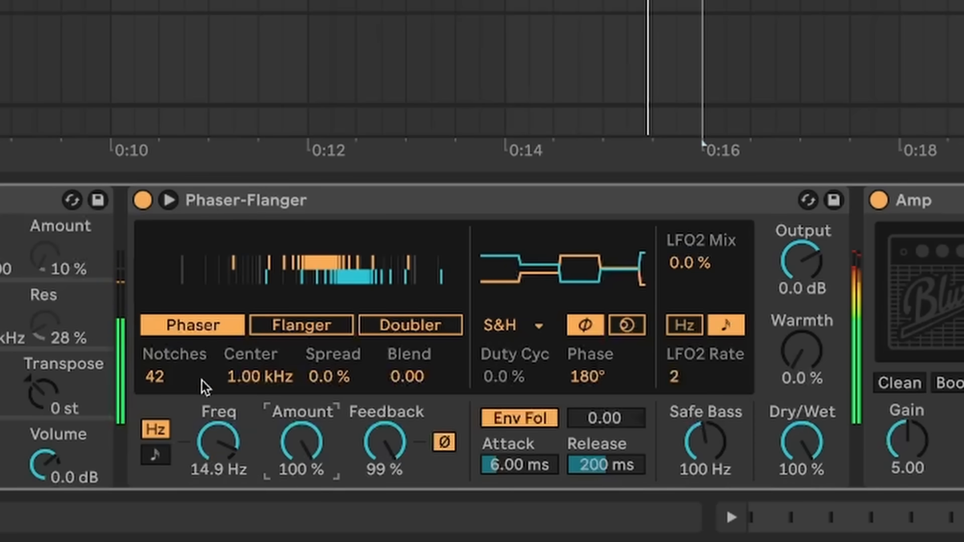
Set Phaser-Flanger's center to 2.39 kHz, modulation frequency to 1.49 Hz, spread to 50 % and amount to 87 %.
left_click_drag(254, 377, 288, 383)
mouse_move(233, 442)
left_mouse_down()
mouse_move(234, 464)
mouse_move(233, 454)
left_mouse_up()
left_click_drag(312, 438, 312, 456)
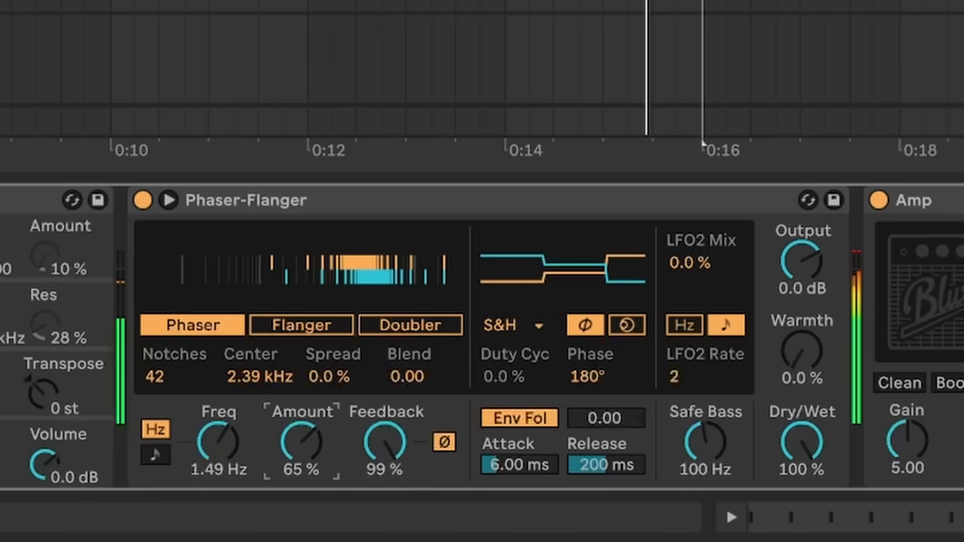
left_click_drag(326, 376, 324, 410)
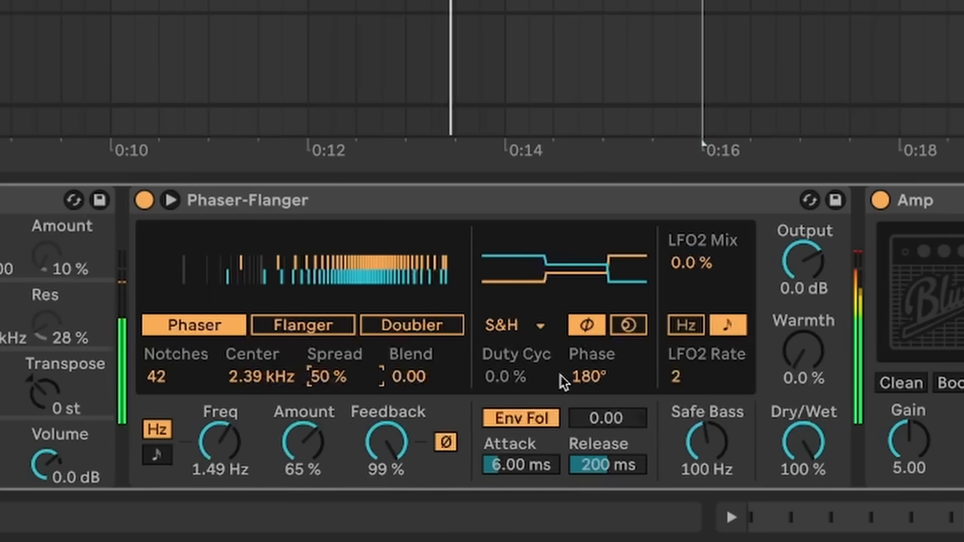
left_click_drag(312, 442, 311, 426)
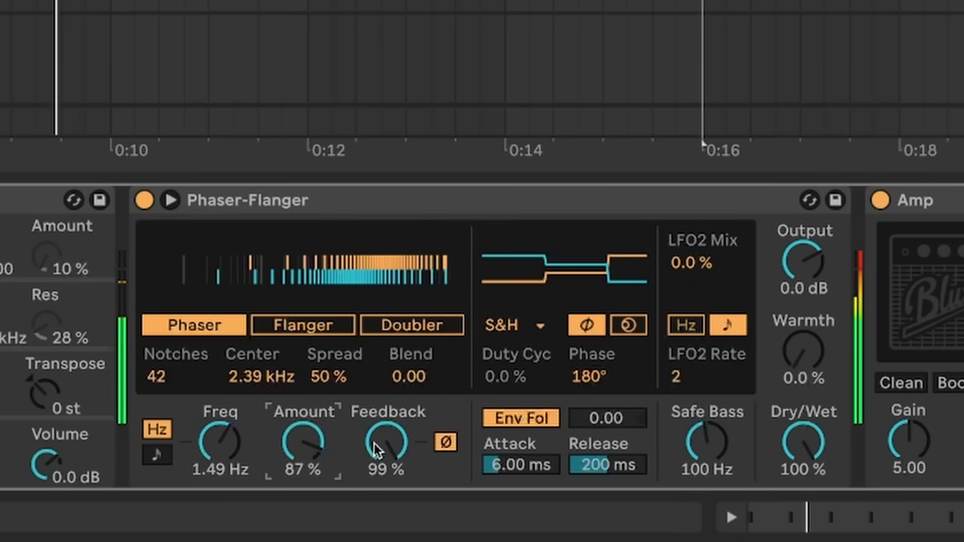
mouse_move(376, 445)
left_mouse_down()
mouse_move(377, 457)
mouse_move(394, 440)
left_mouse_up()
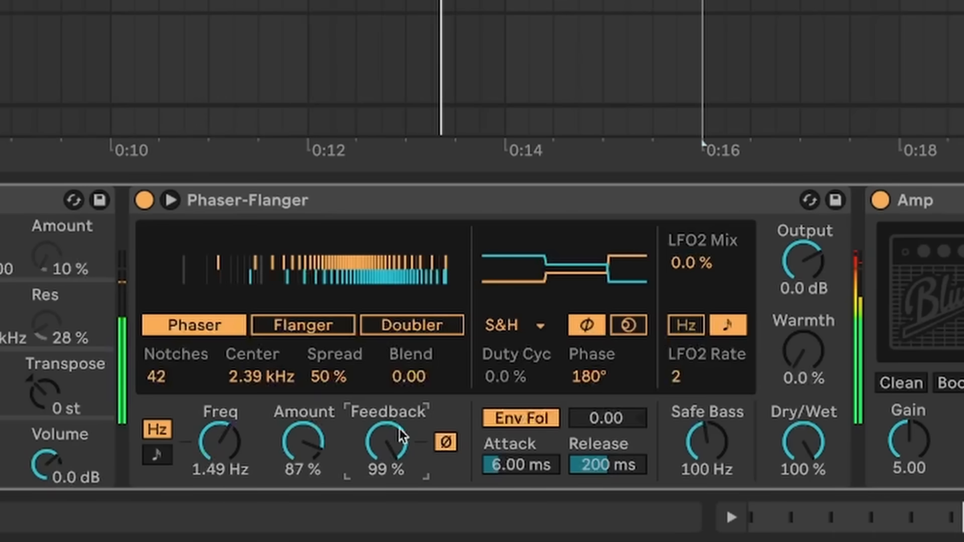
Change the LFO waveform to Random, and set the modulation frequency to 9.40 Hz and the spread to 59 %.
left_click(518, 326)
left_click(532, 278)
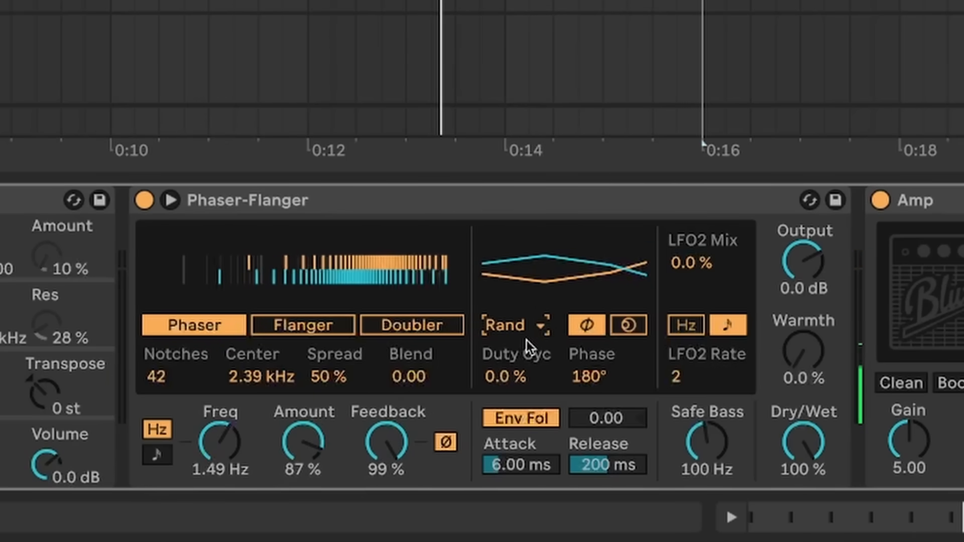
key("space")
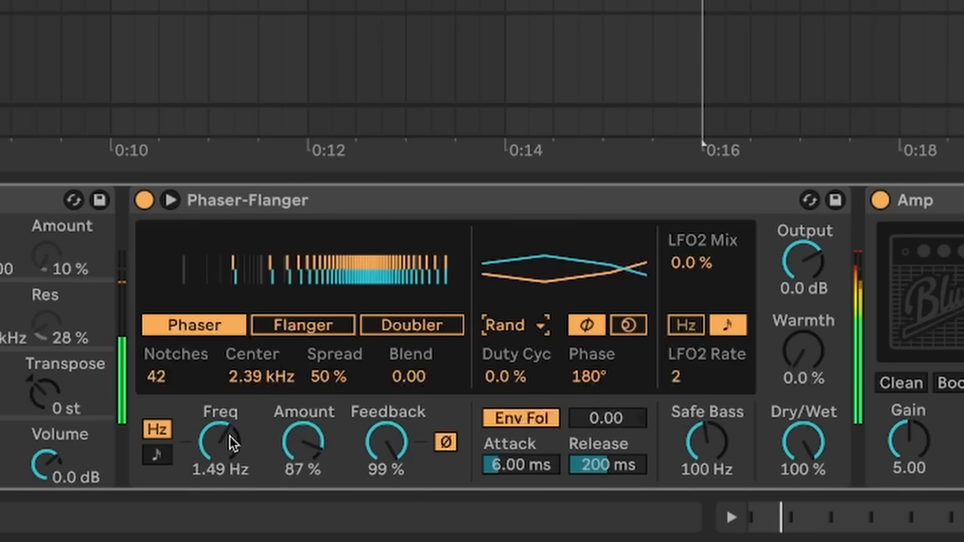
mouse_move(232, 442)
left_mouse_down()
mouse_move(232, 477)
mouse_move(233, 442)
left_mouse_up()
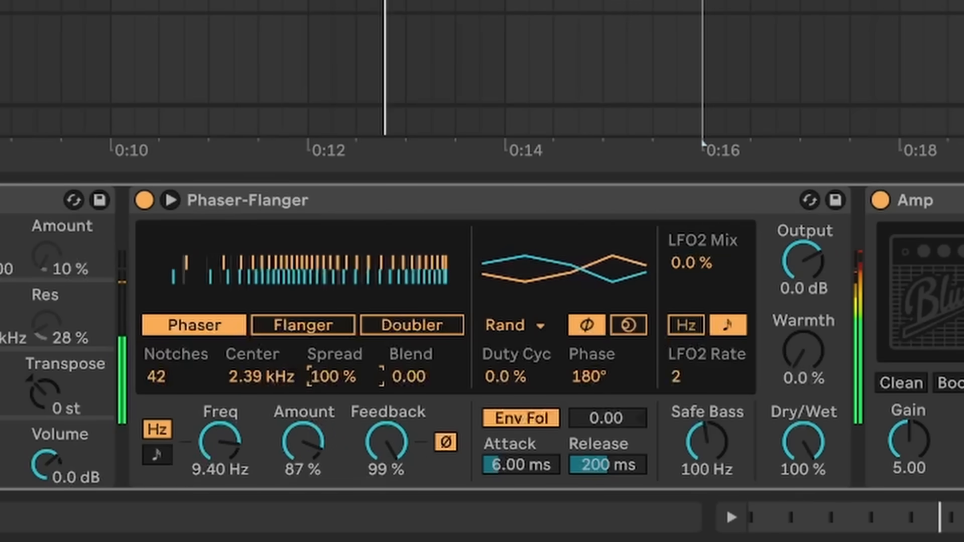
left_click_drag(332, 377, 332, 392)
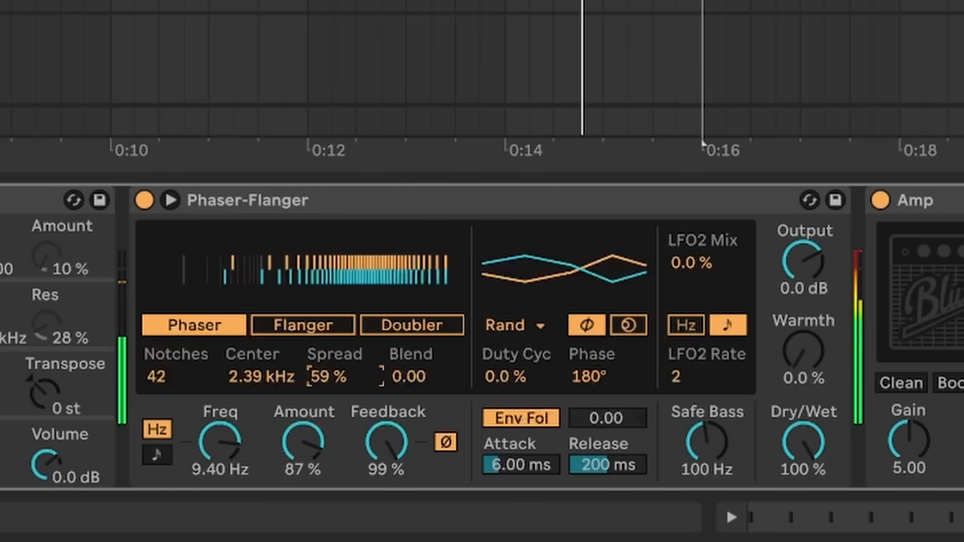
Turn off the feedback phase inversion, and set the LFO's duty cycle to 100 % and its phase to 22°.
left_click(447, 442)
left_click(505, 377)
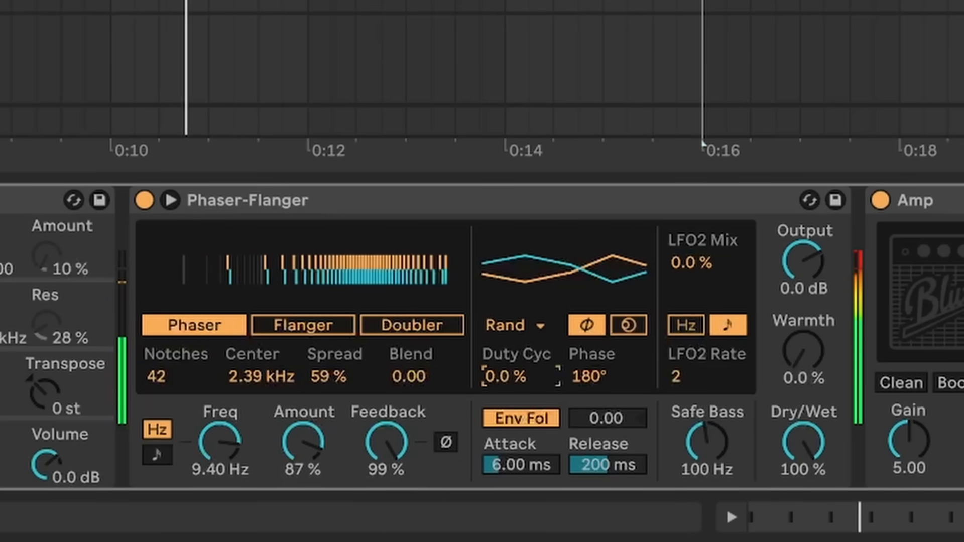
left_click_drag(505, 377, 504, 338)
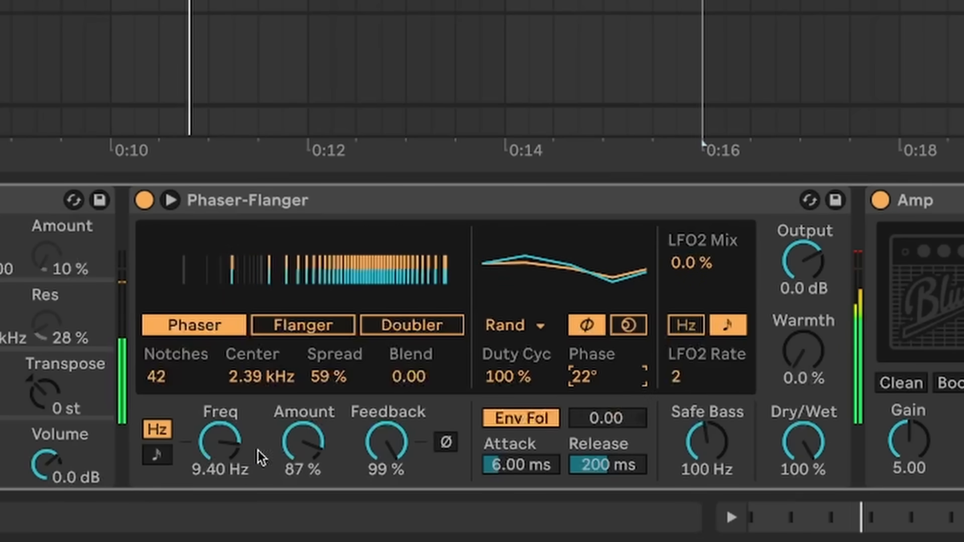
Set Phaser-Flanger's modulation frequency to 4.87 Hz and its amount to 33 %.
left_click_drag(233, 447, 236, 429)
mouse_move(308, 435)
left_mouse_down()
mouse_move(308, 420)
mouse_move(308, 444)
left_mouse_up()
left_click_drag(238, 444, 239, 467)
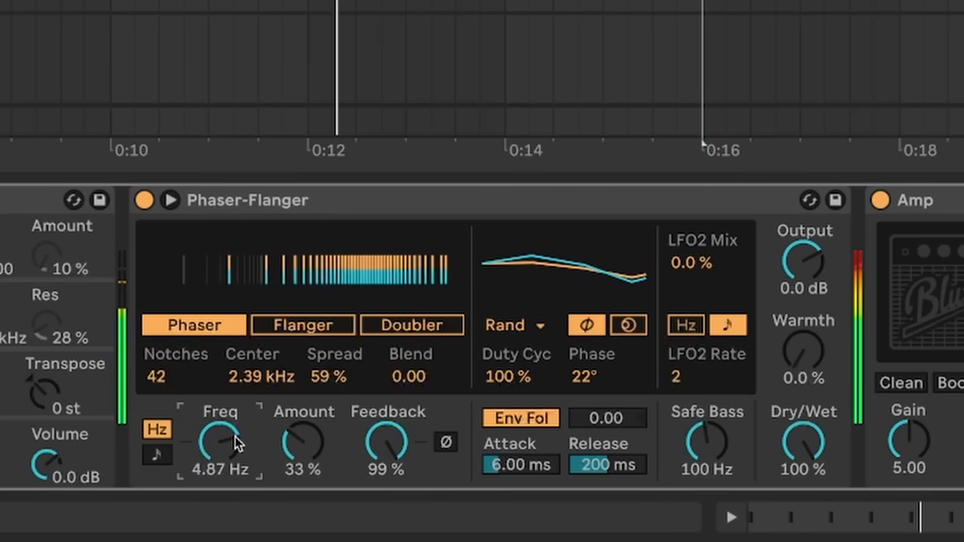
Change the LFO waveform to Saw Up, and set the modulation frequency to 0.15 Hz and the amount to 72 %.
left_click(515, 327)
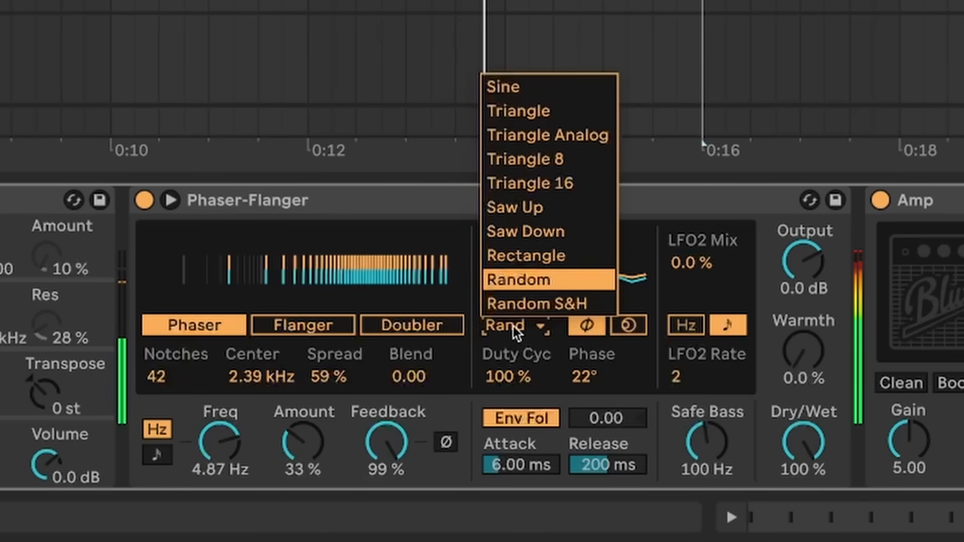
left_click(540, 211)
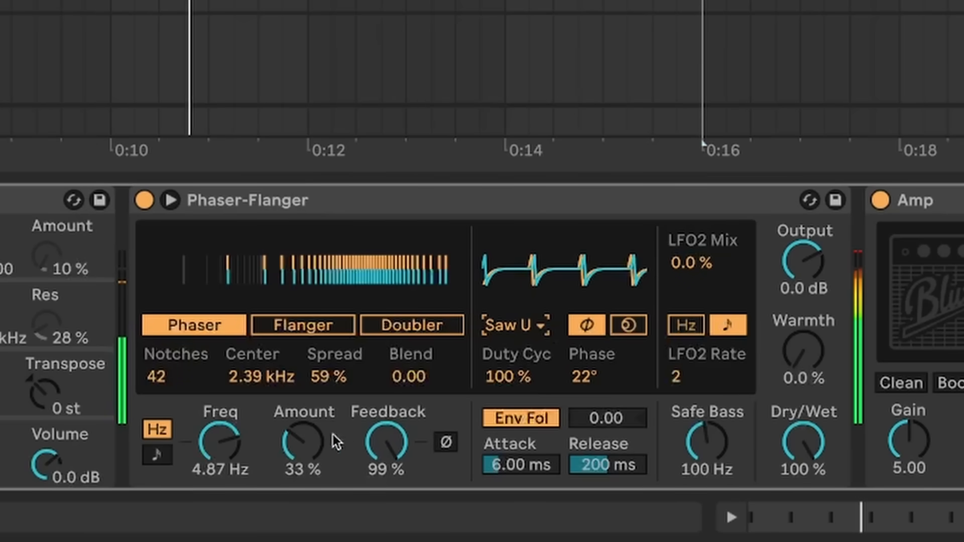
left_click_drag(315, 447, 315, 425)
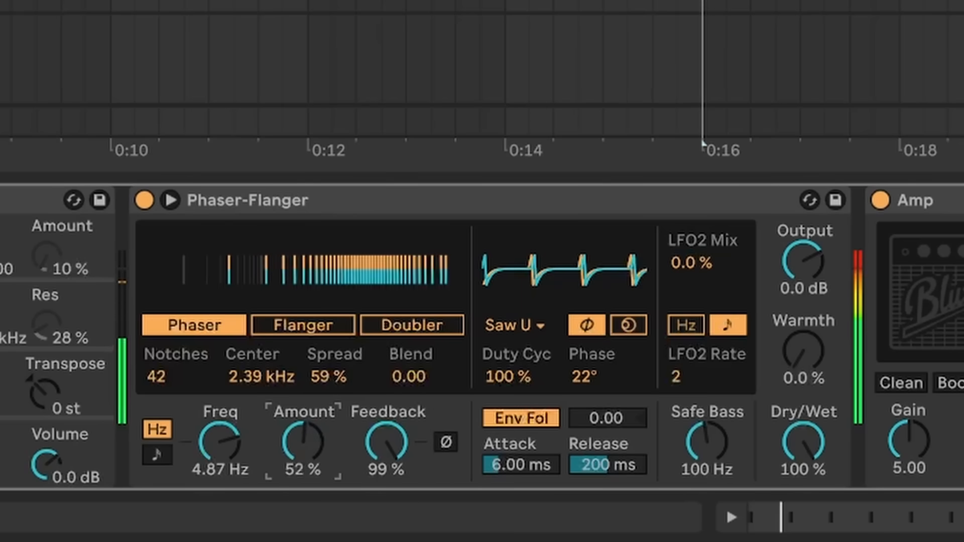
left_click_drag(223, 448, 223, 482)
left_click_drag(308, 453, 307, 444)
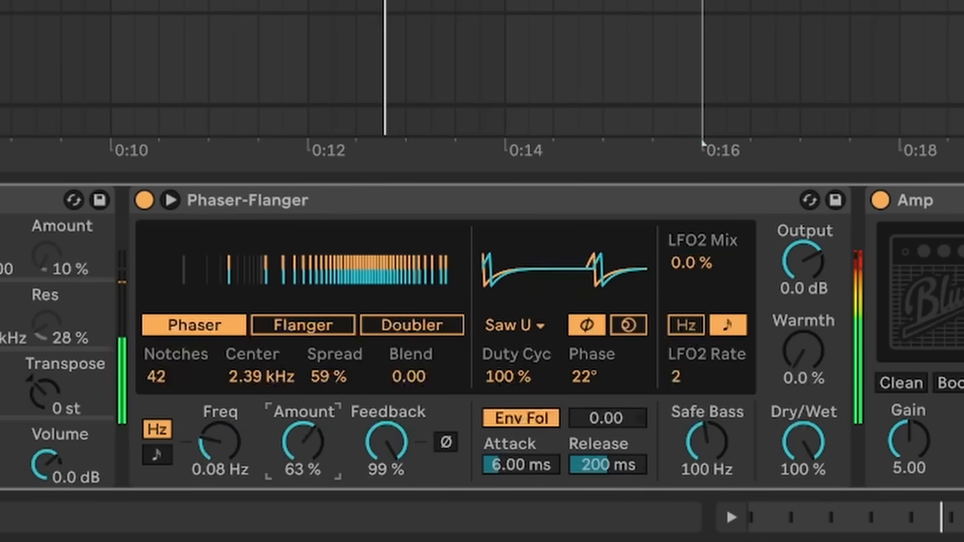
left_click_drag(248, 447, 248, 441)
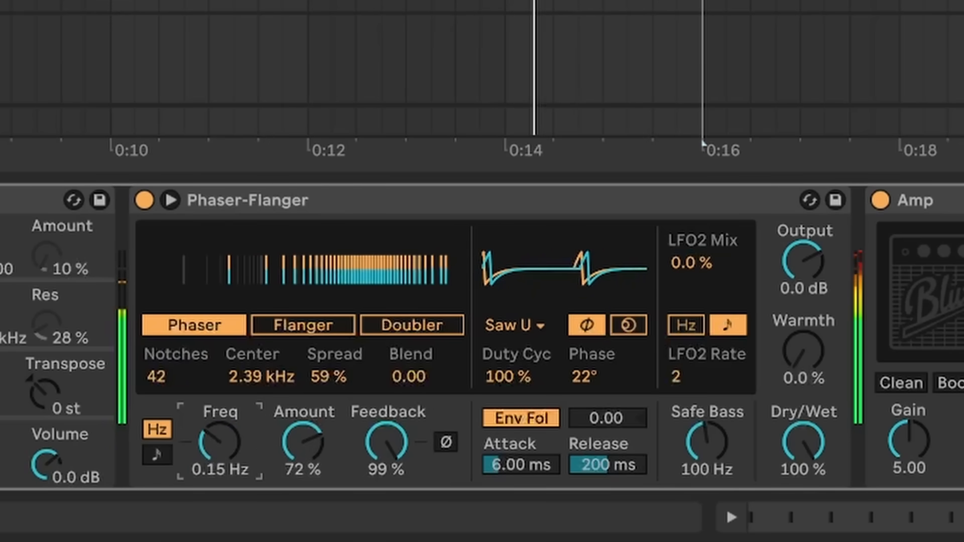
Set the LFO's duty cycle to 52 % and invert the feedback phase.
double_click(499, 381)
left_click_drag(507, 389, 506, 335)
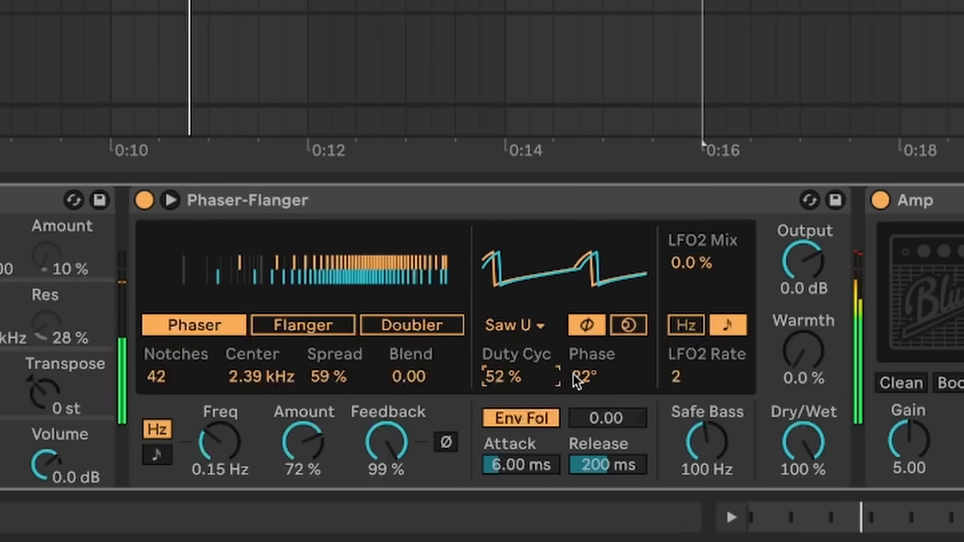
left_click(445, 442)
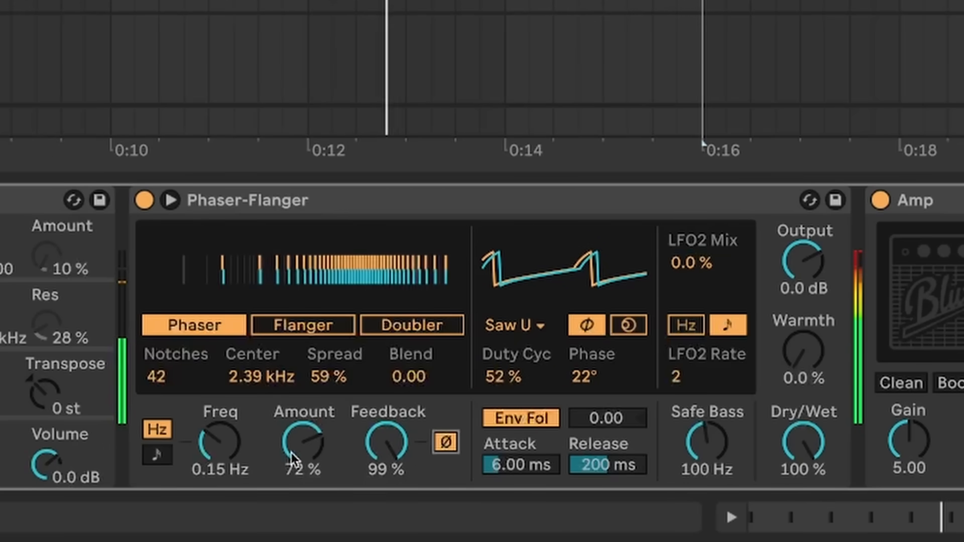
Set Phaser-Flanger's amount to 65 %, modulation frequency to 0.11 Hz, spread to 50 % and center to 4.39 kHz.
left_click_drag(312, 448, 312, 438)
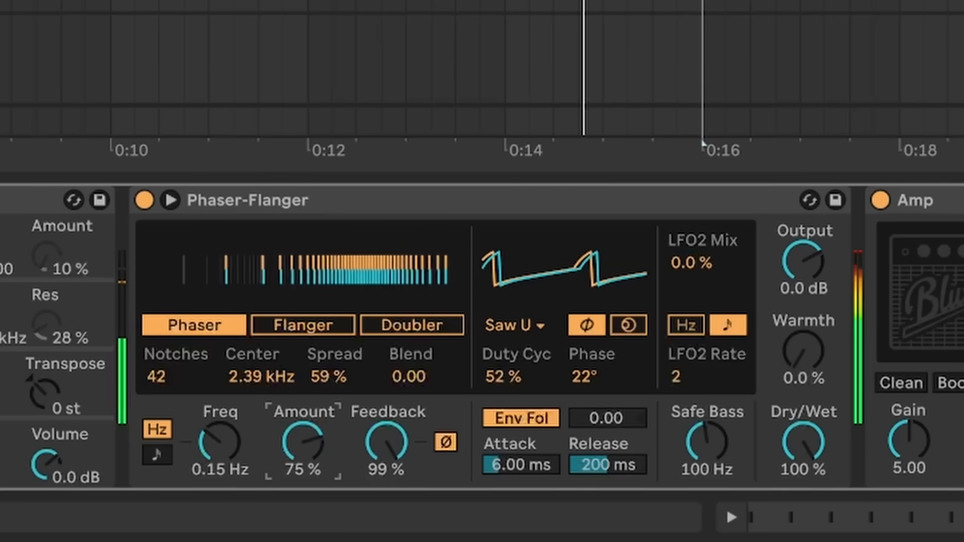
left_click_drag(211, 452, 211, 457)
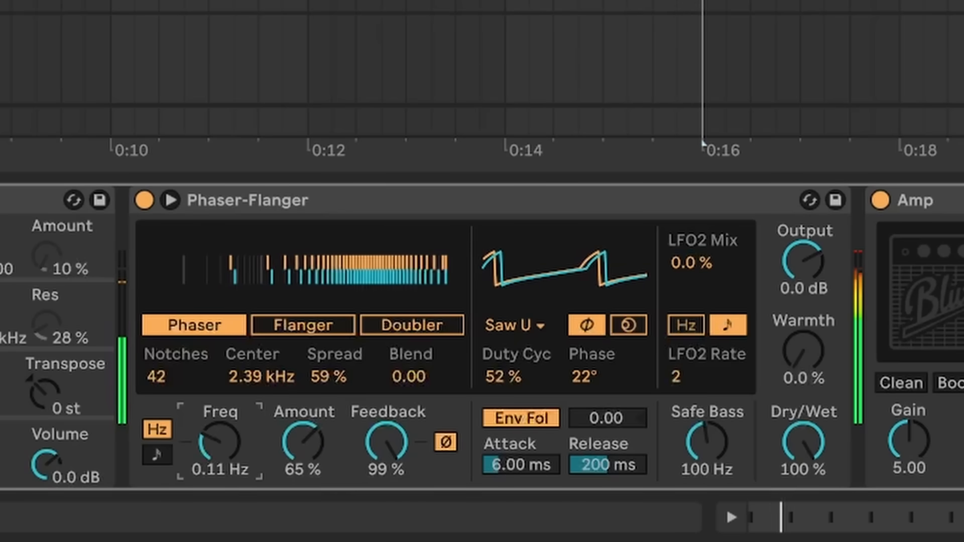
left_click_drag(316, 390, 316, 397)
mouse_move(254, 383)
left_mouse_down()
mouse_move(254, 371)
mouse_move(255, 395)
left_mouse_up()
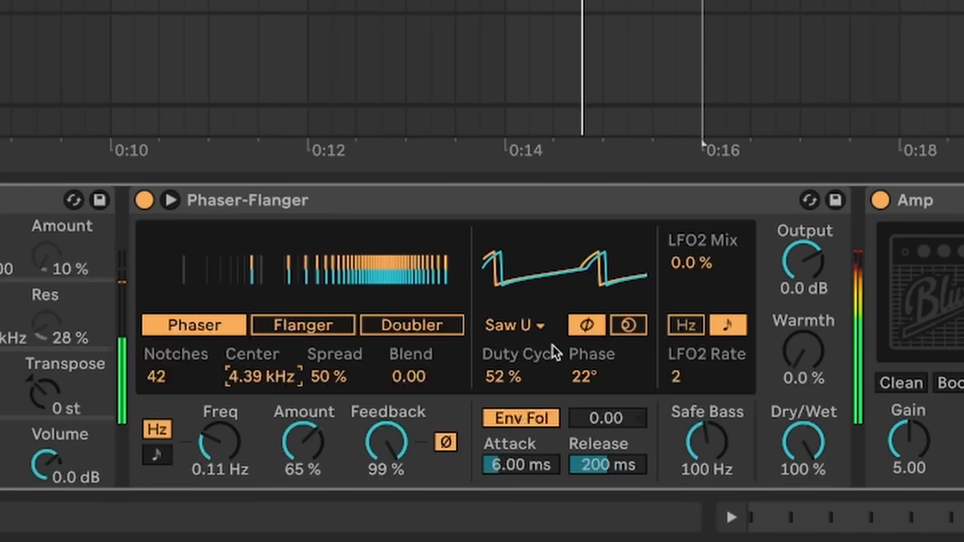
Try the Triangle 16 and Triangle 8 LFO waveforms, set the modulation frequency to 0.72 Hz and adjust the duty cycle.
left_click(526, 329)
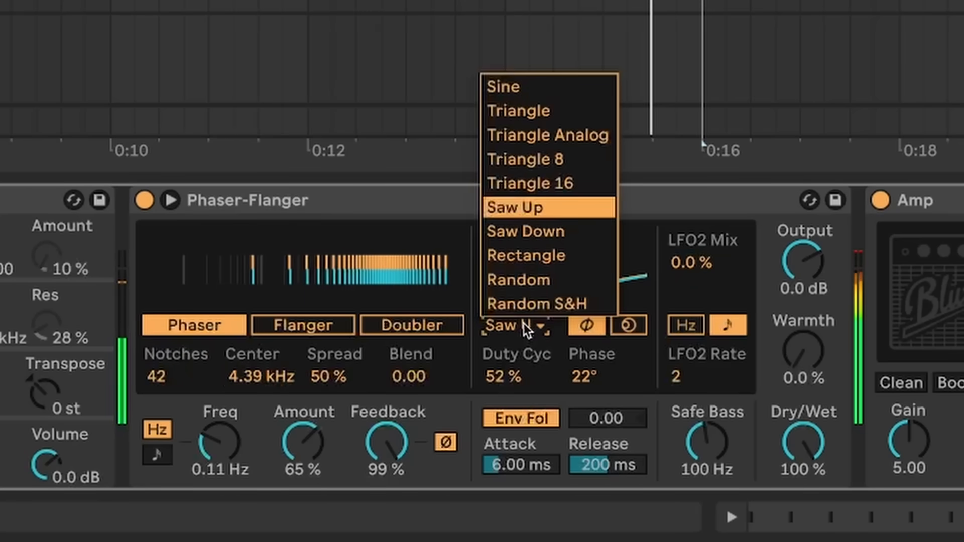
left_click(553, 189)
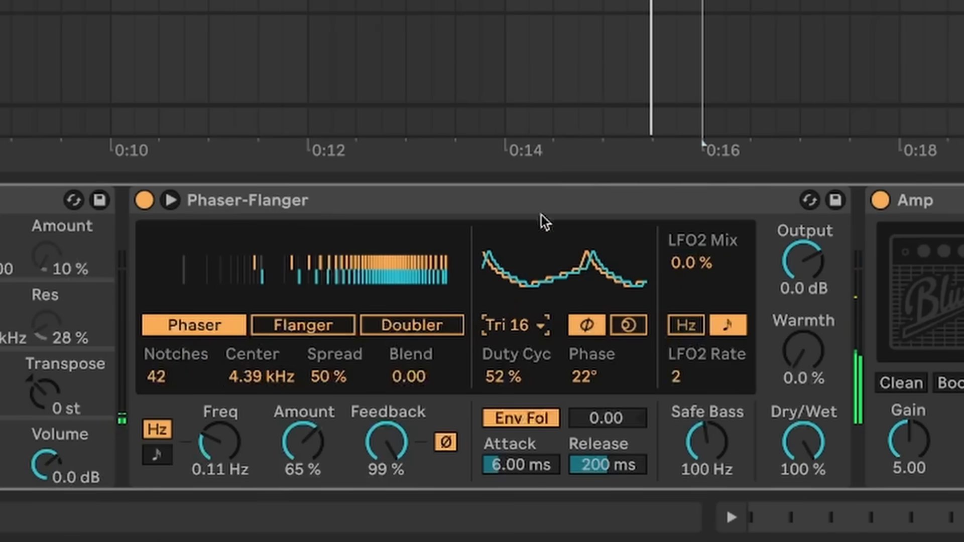
left_click(527, 332)
left_click(532, 158)
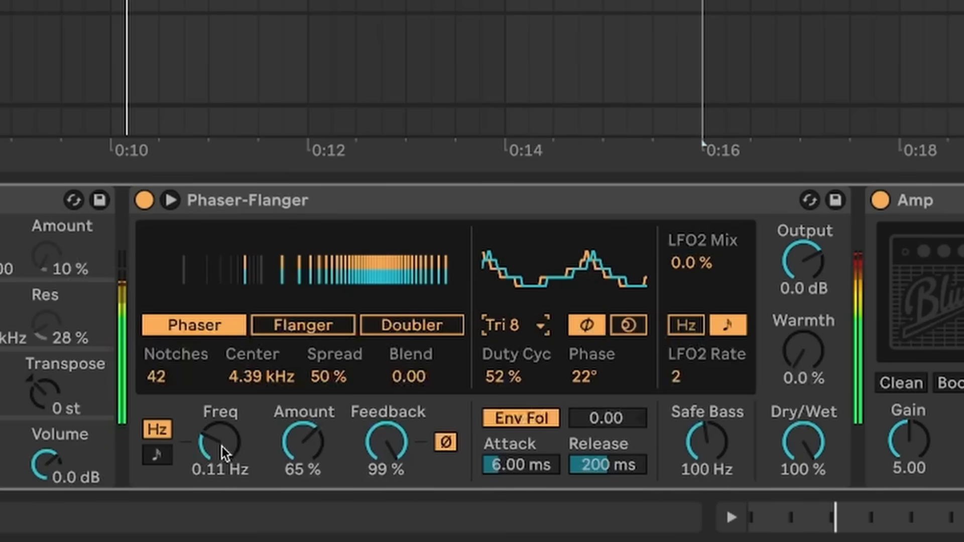
left_click_drag(228, 454, 228, 400)
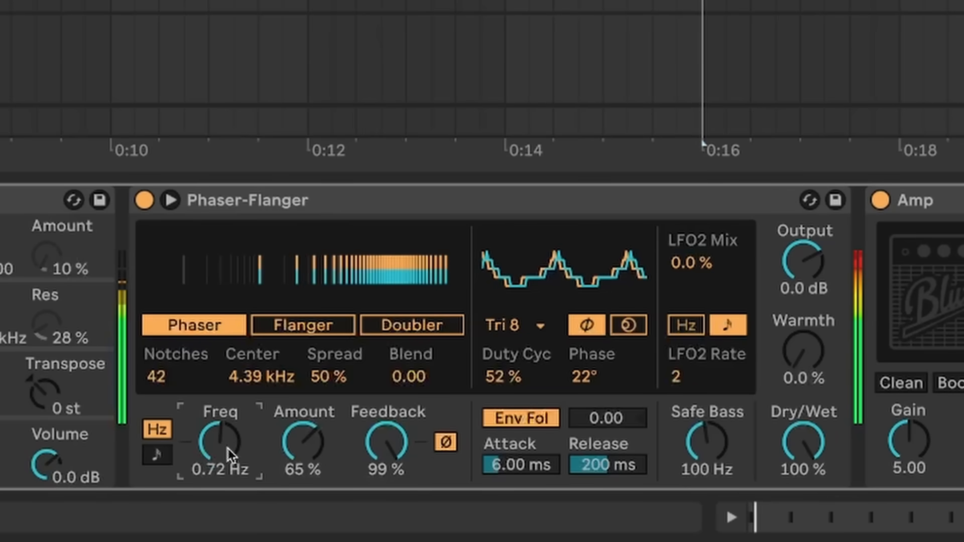
mouse_move(502, 377)
left_mouse_down()
mouse_move(502, 402)
mouse_move(502, 382)
left_mouse_up()
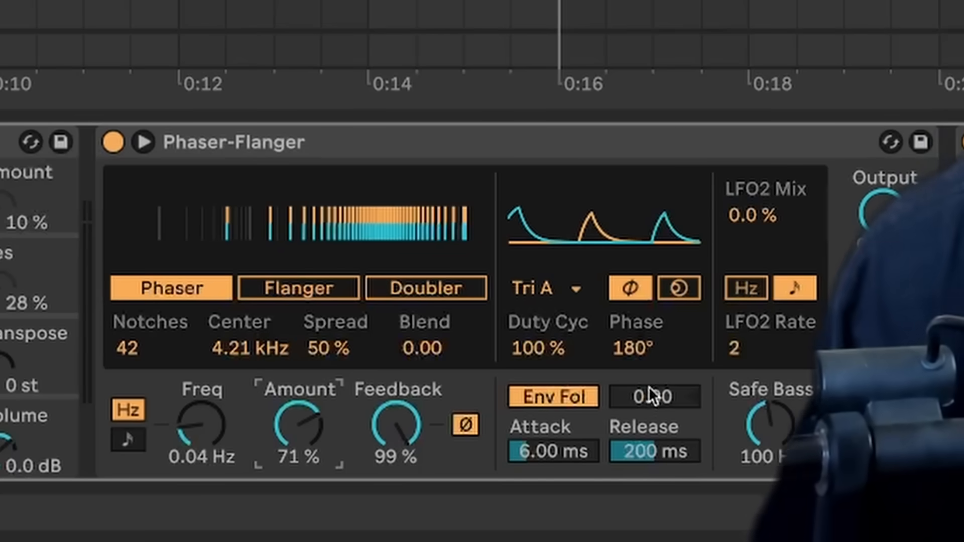
Set Phaser-Flanger's envelope follower amount to 0.55, its modulation amount to 89 % and its feedback to 90 %.
left_click_drag(644, 395, 644, 369)
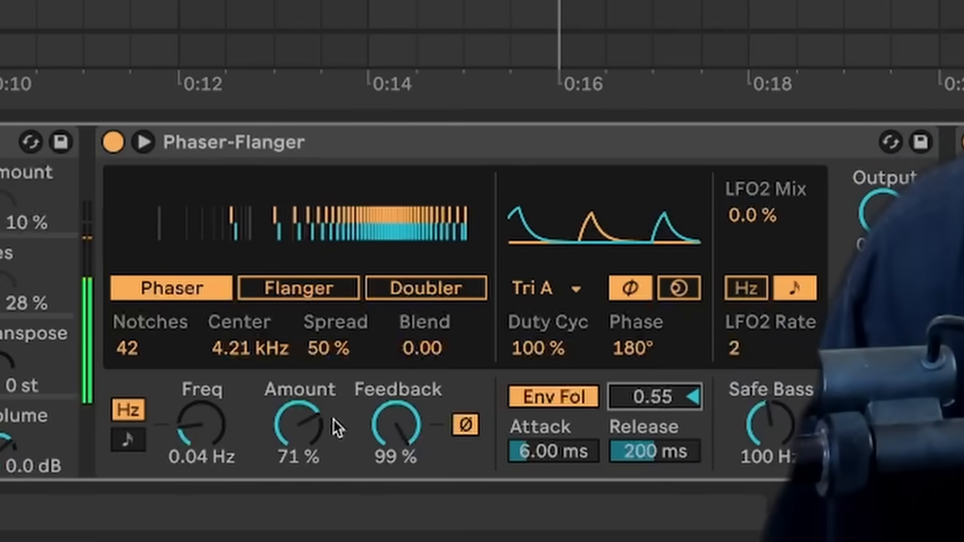
left_click_drag(308, 422, 309, 415)
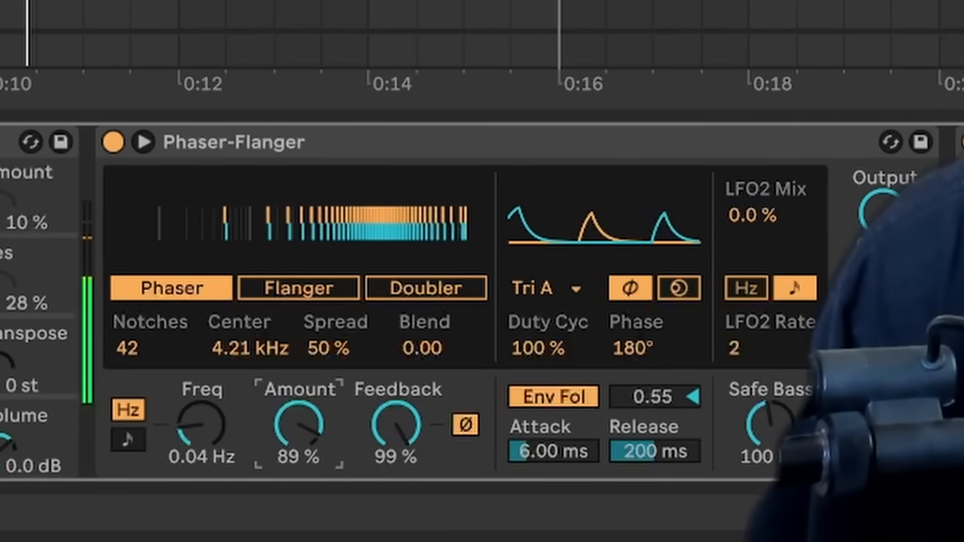
left_click_drag(382, 427, 398, 427)
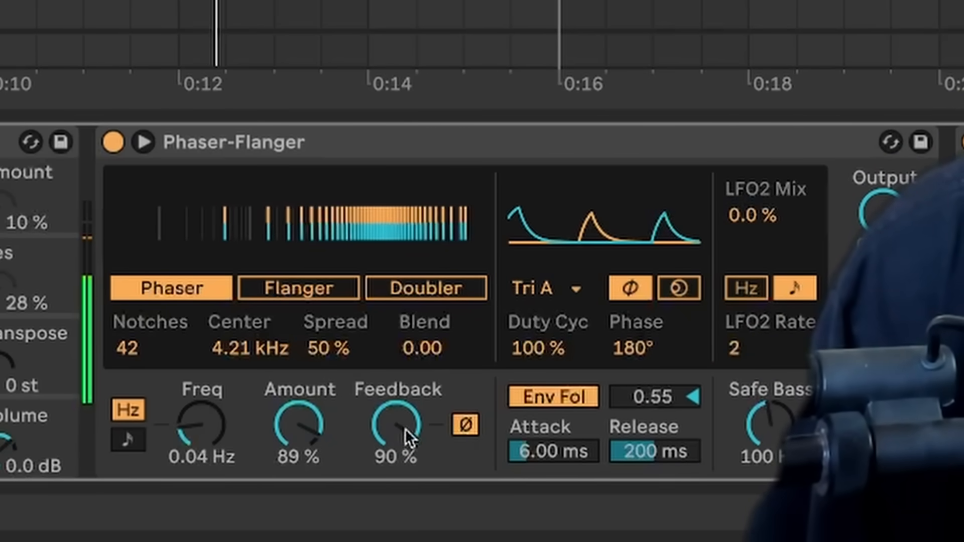
Set Phaser-Flanger's feedback to 99 %, amount to 38 %, center to 7.09 kHz and envelope follower amount to 0.64.
left_click(466, 425)
left_click_drag(381, 427, 410, 422)
left_click_drag(313, 431, 313, 454)
mouse_move(212, 435)
left_mouse_down()
mouse_move(207, 358)
mouse_move(207, 432)
left_mouse_up()
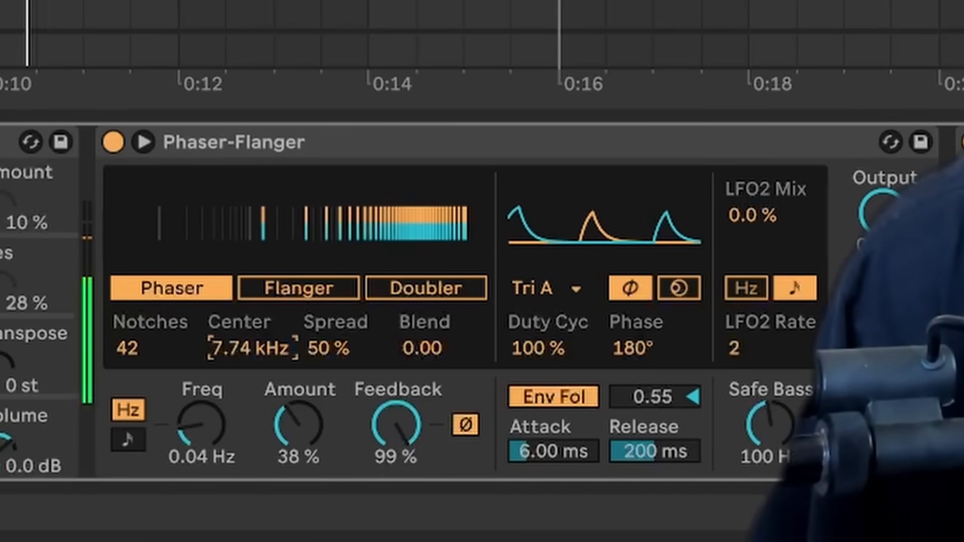
mouse_move(252, 348)
left_mouse_down()
mouse_move(251, 326)
mouse_move(251, 361)
mouse_move(248, 351)
left_mouse_up()
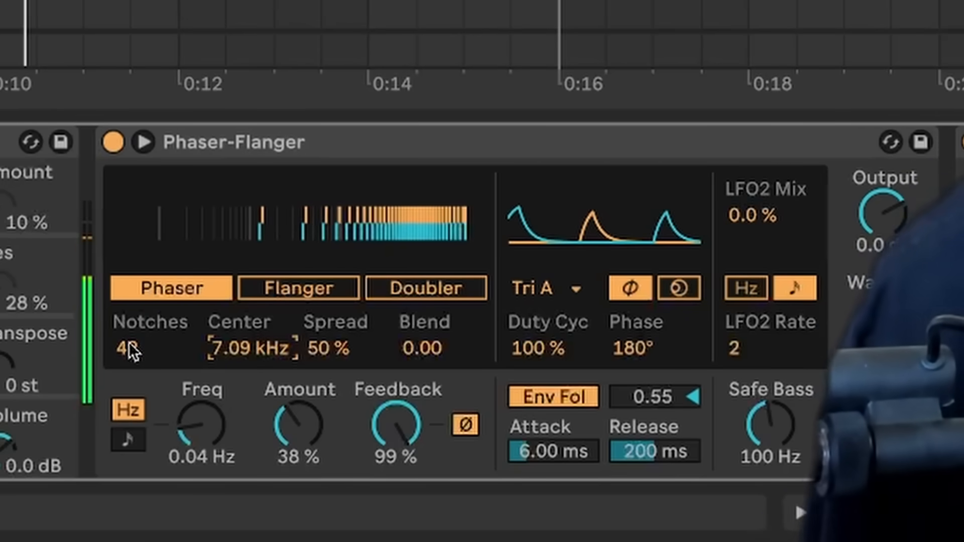
left_click_drag(666, 389, 667, 376)
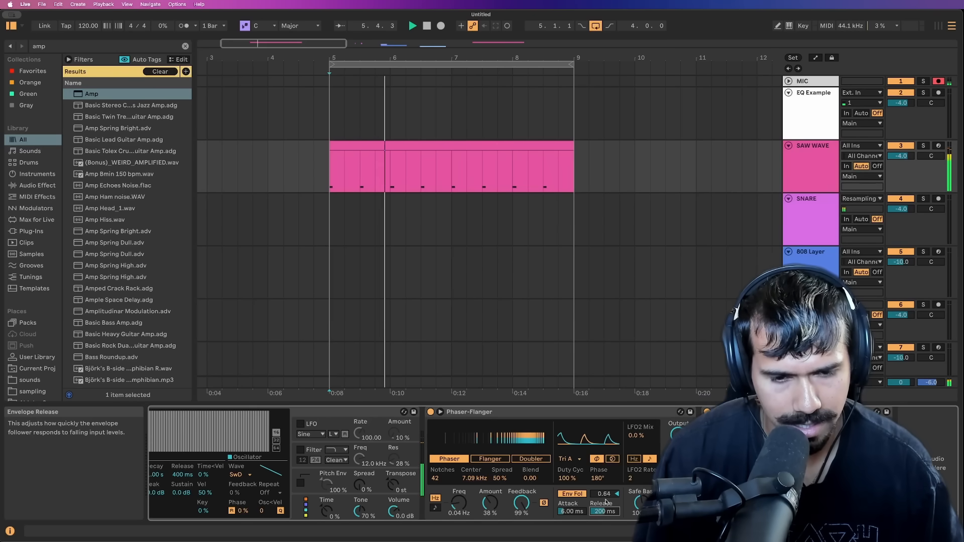
Disable the envelope follower and set the modulation frequency to 0.46 Hz, leaving LFO2 mix at 0.0 %.
left_click(576, 495)
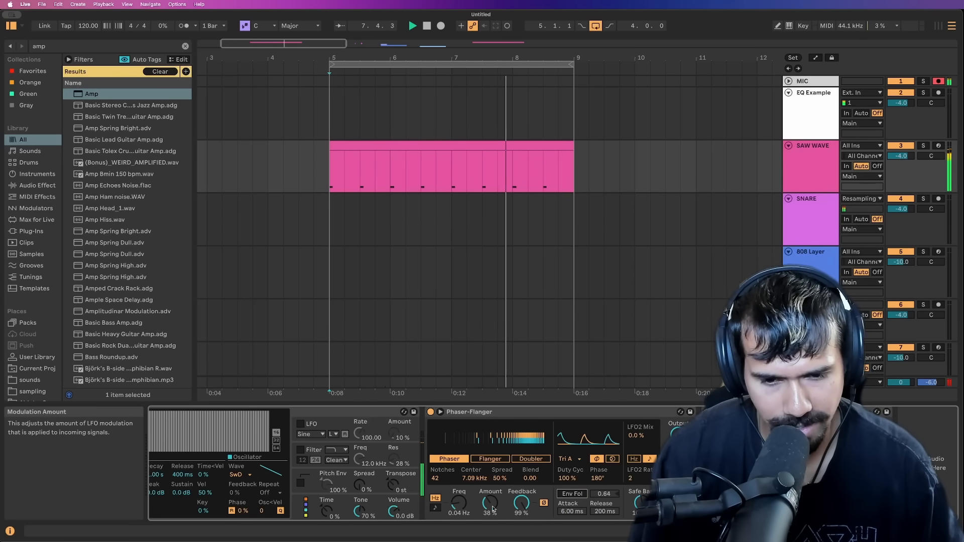
left_click_drag(463, 509, 463, 489)
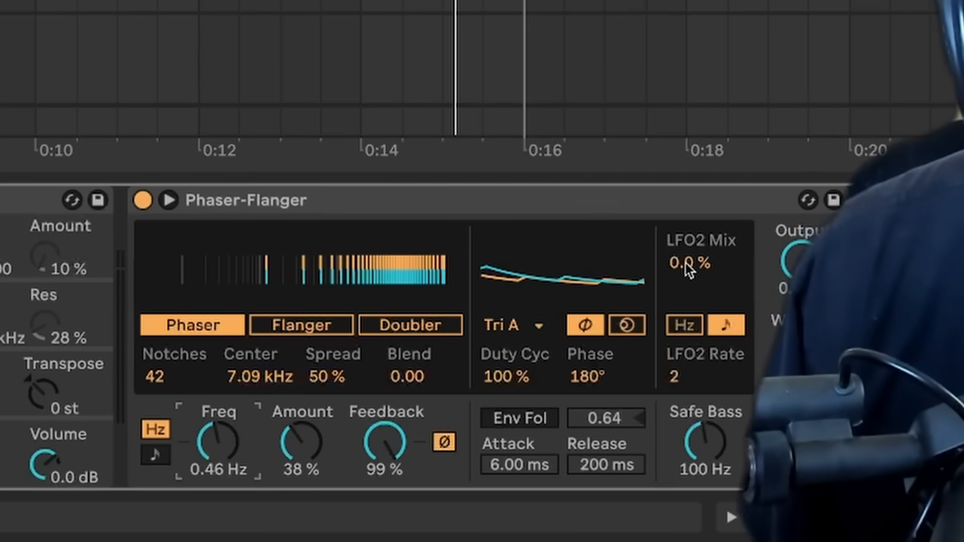
left_click_drag(687, 263, 686, 236)
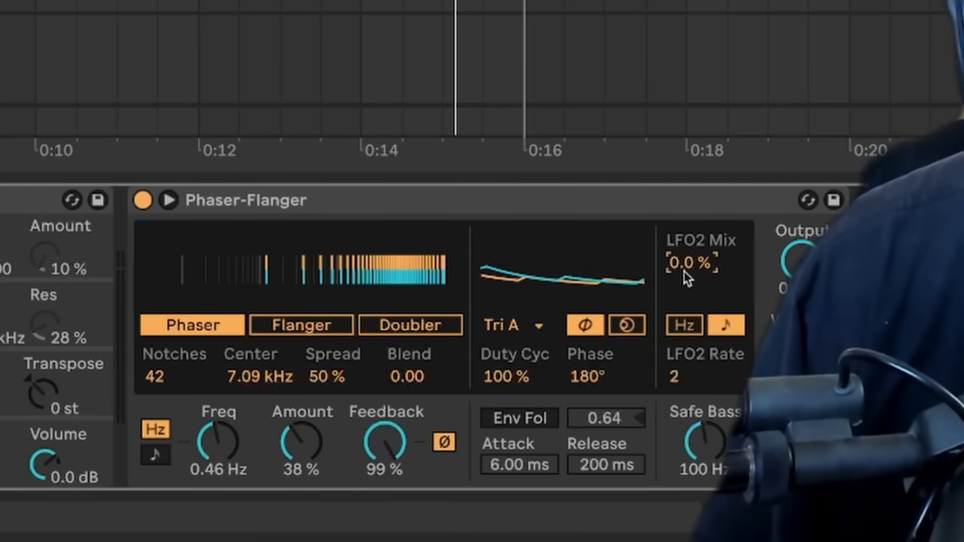
Switch the LFO waveform to Random S&H with a modulation frequency of 40.0 Hz and an amount of 87 %.
left_click(513, 325)
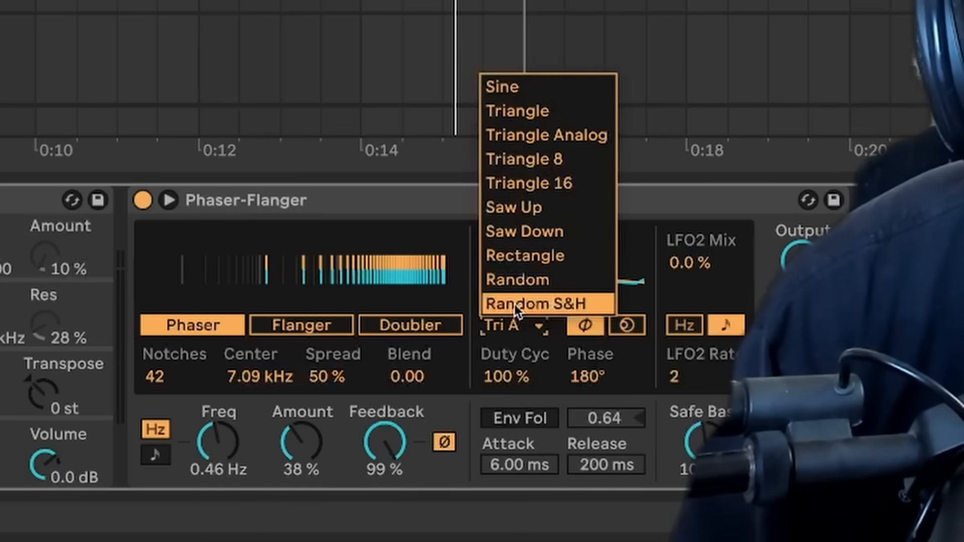
left_click(514, 305)
mouse_move(241, 455)
left_mouse_down()
mouse_move(232, 412)
mouse_move(229, 457)
left_mouse_up()
left_click_drag(319, 457, 319, 421)
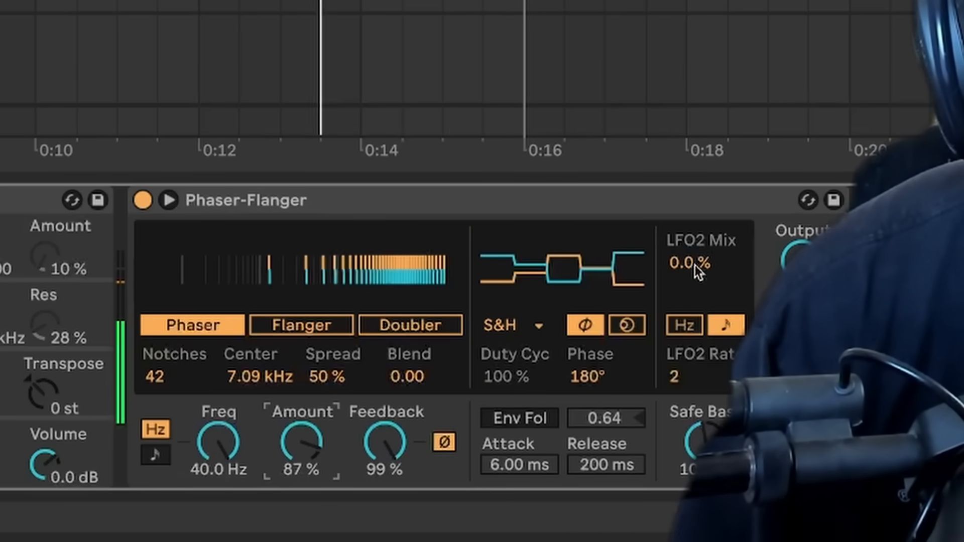
Raise LFO2 mix to 100 % and run LFO2 in Hz at 0.40 Hz.
mouse_move(688, 264)
left_mouse_down()
mouse_move(688, 211)
mouse_move(688, 265)
left_mouse_up()
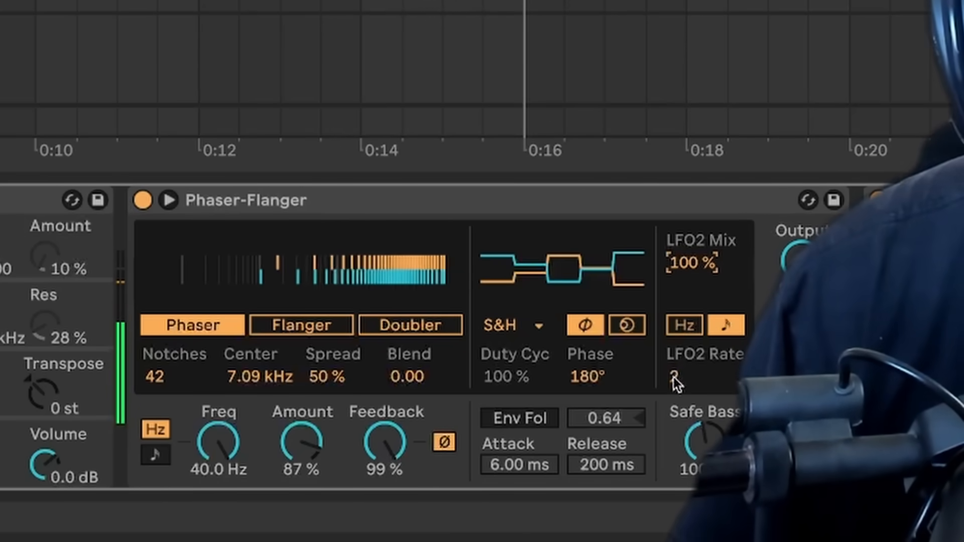
left_click(687, 326)
left_click(695, 377)
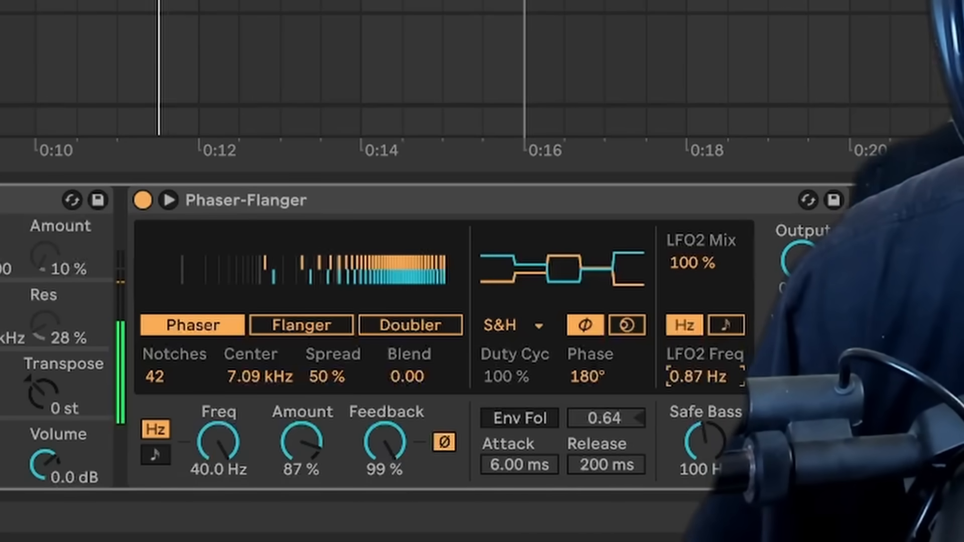
left_click_drag(695, 377, 695, 407)
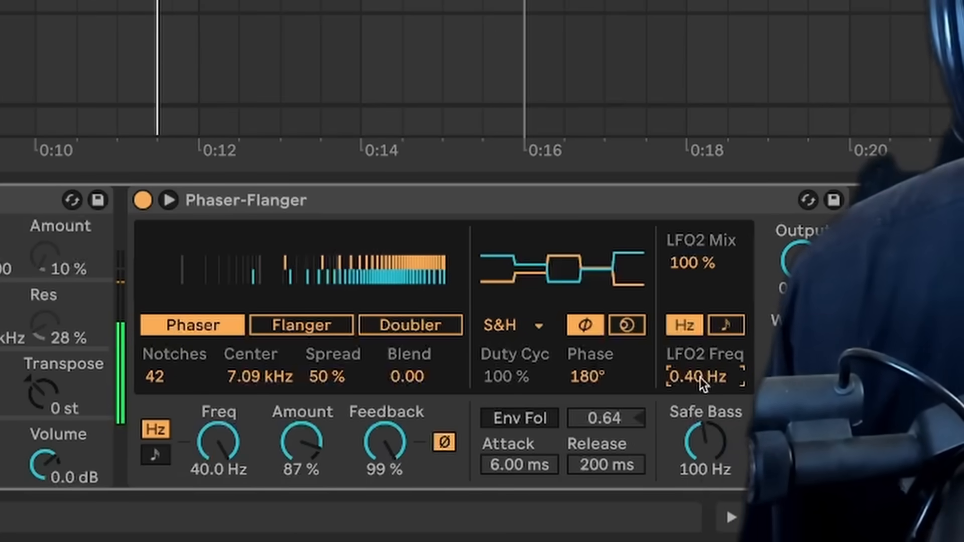
Change the LFO waveform to Random and lower LFO2's frequency to 0.20 Hz.
left_click(533, 327)
left_click(518, 280)
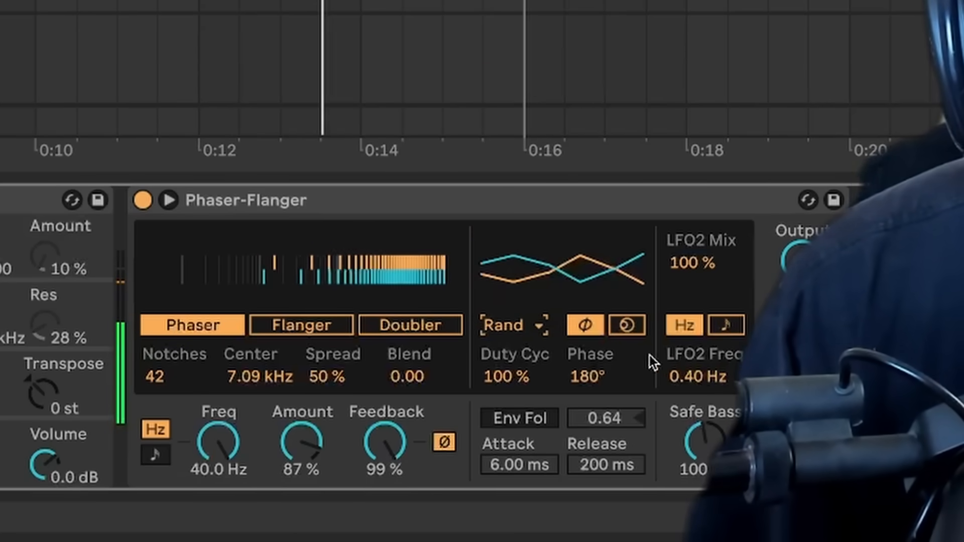
left_click_drag(698, 377, 698, 408)
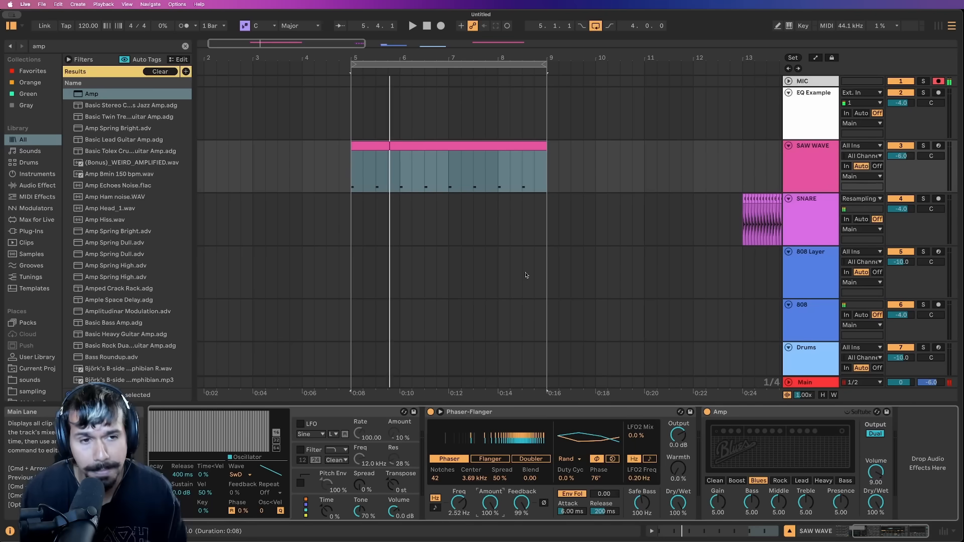
Add an audio track below SAW WAVE and set its input to Resampling.
left_click(817, 160)
key("super+t")
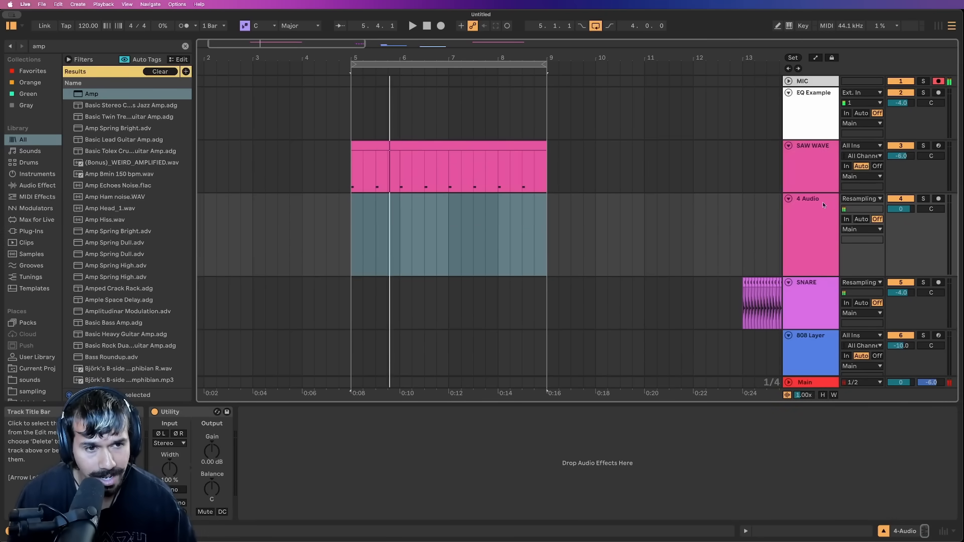
left_click(861, 199)
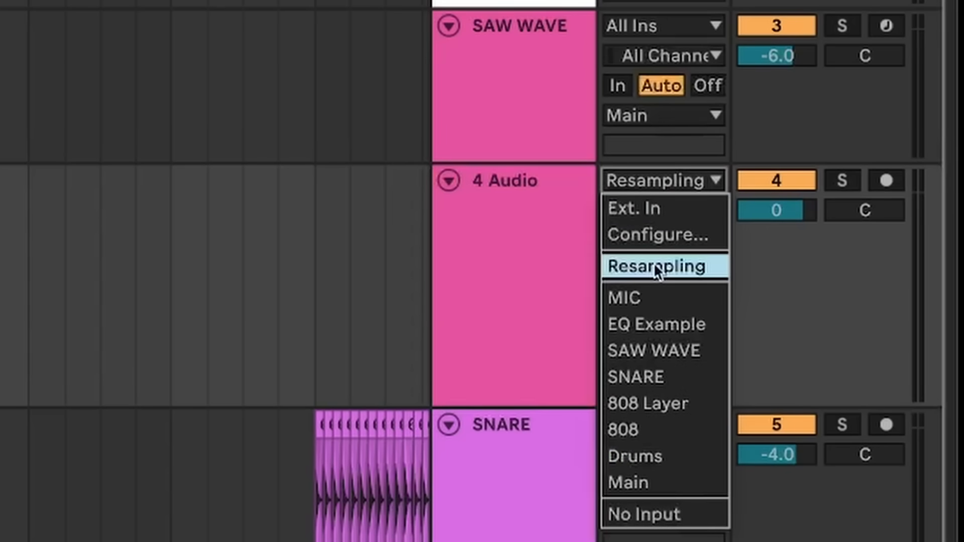
left_click(655, 267)
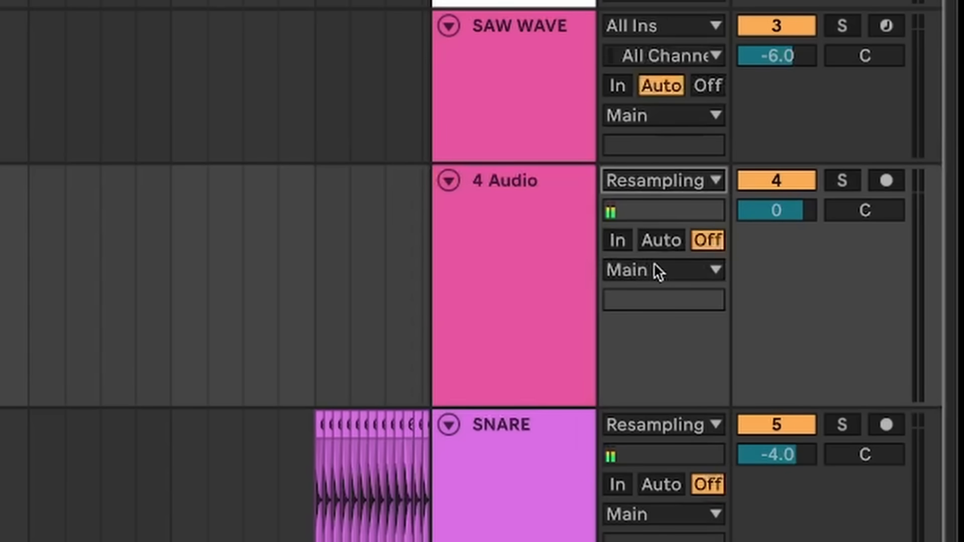
Arm the new audio track and record the looped saw bass into it from bar 5.
left_click(887, 180)
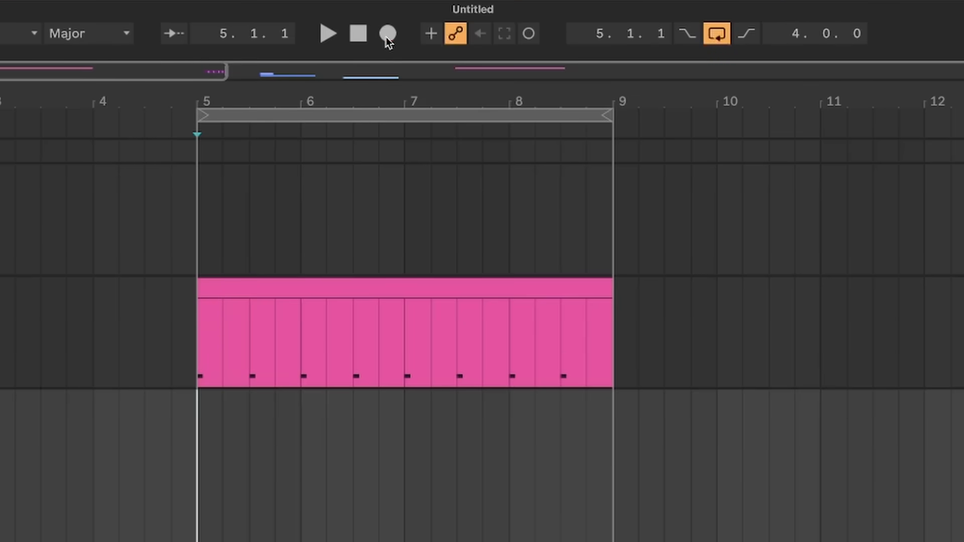
left_click(387, 35)
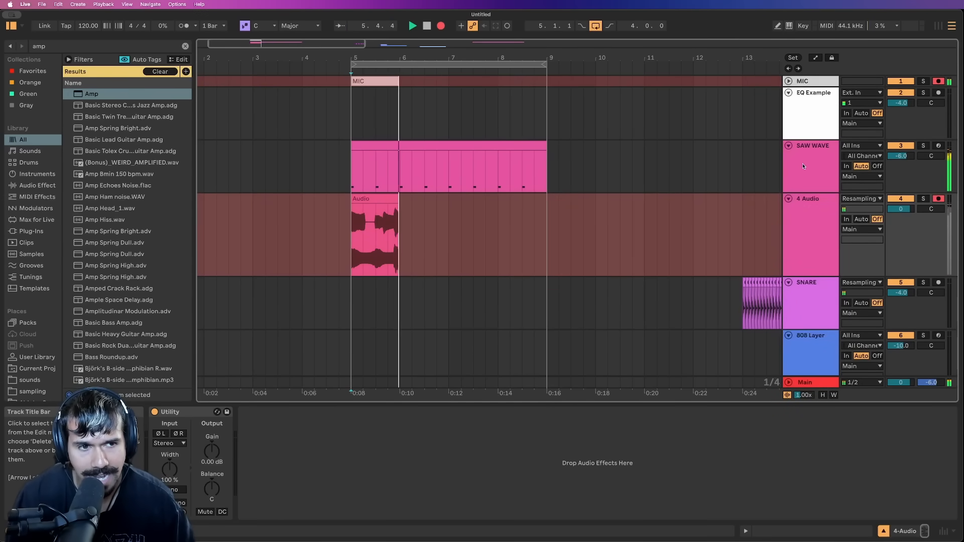
left_click(799, 164)
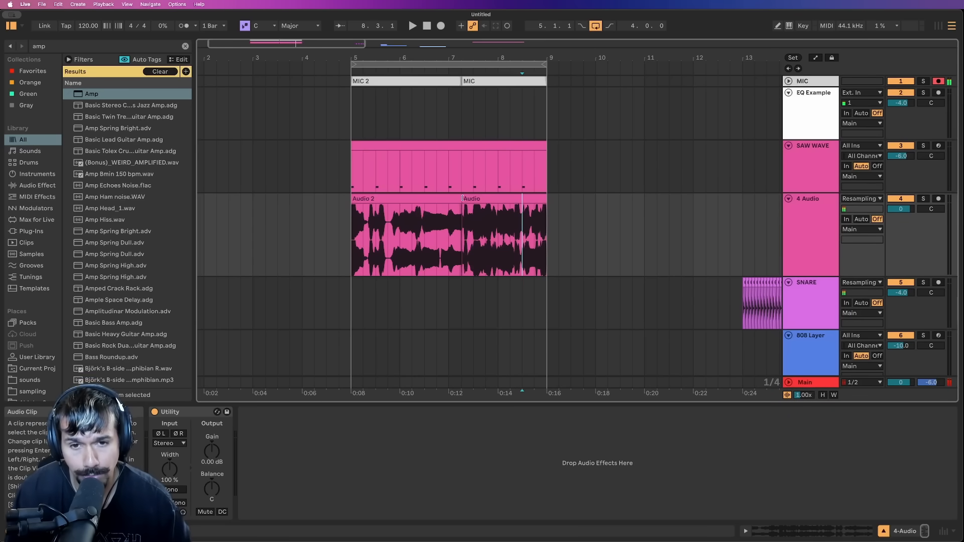
Try extending the recorded Audio clip's start to bar 5 and its end past the loop, undoing each change.
mouse_move(463, 199)
left_mouse_down()
mouse_move(362, 199)
mouse_move(450, 199)
left_mouse_up()
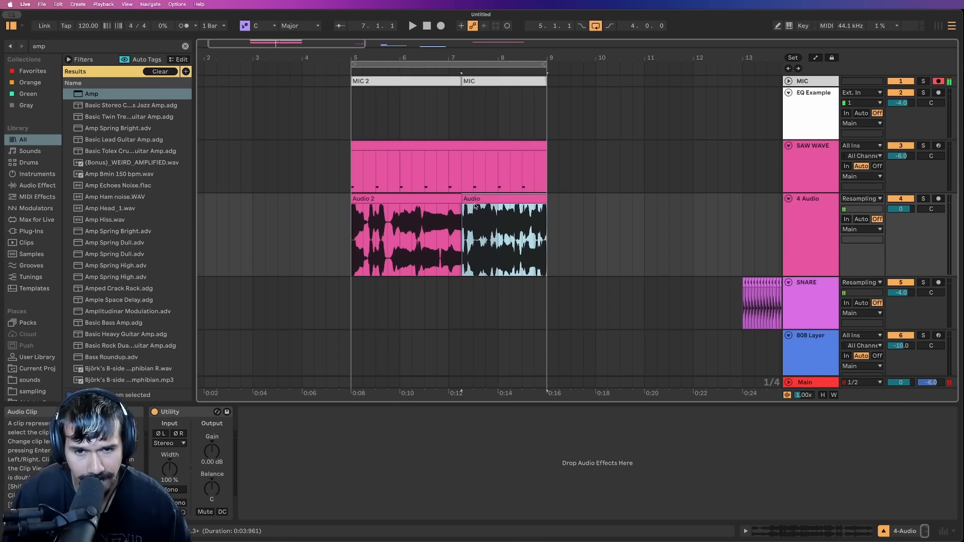
left_click_drag(463, 199, 357, 199)
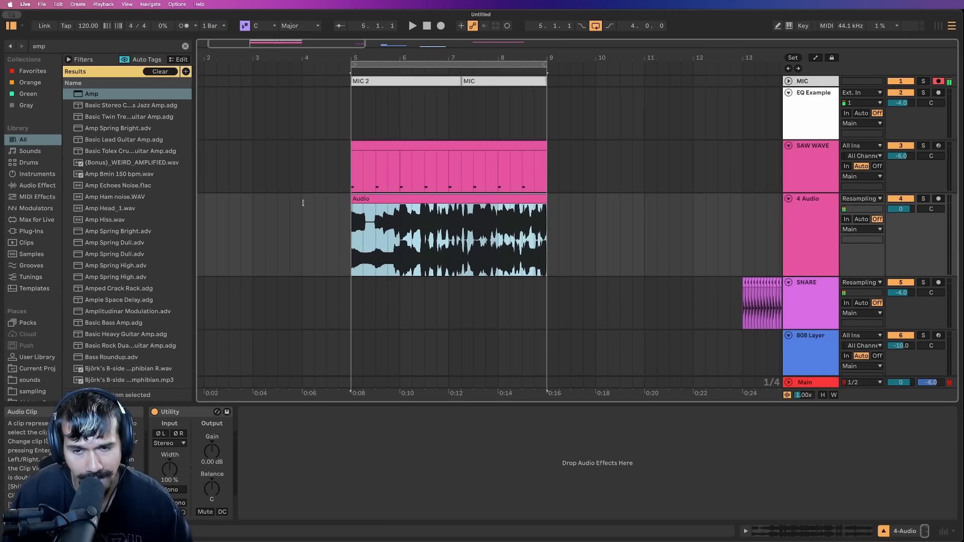
key("super+z")
left_click_drag(542, 200, 704, 194)
key("super+z")
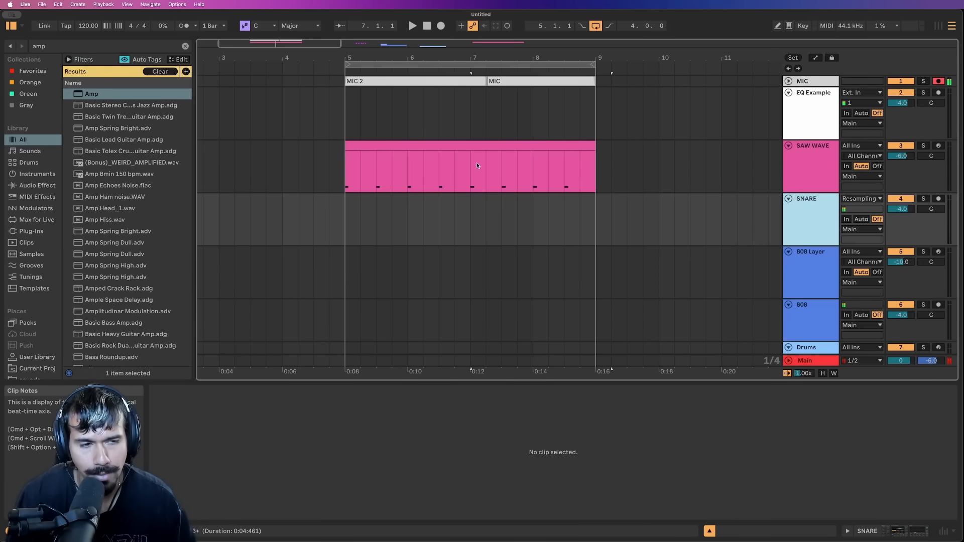
Delete the clips at bar 13 on the SNARE track and loop that bar.
scroll(480, 166, "right", 5)
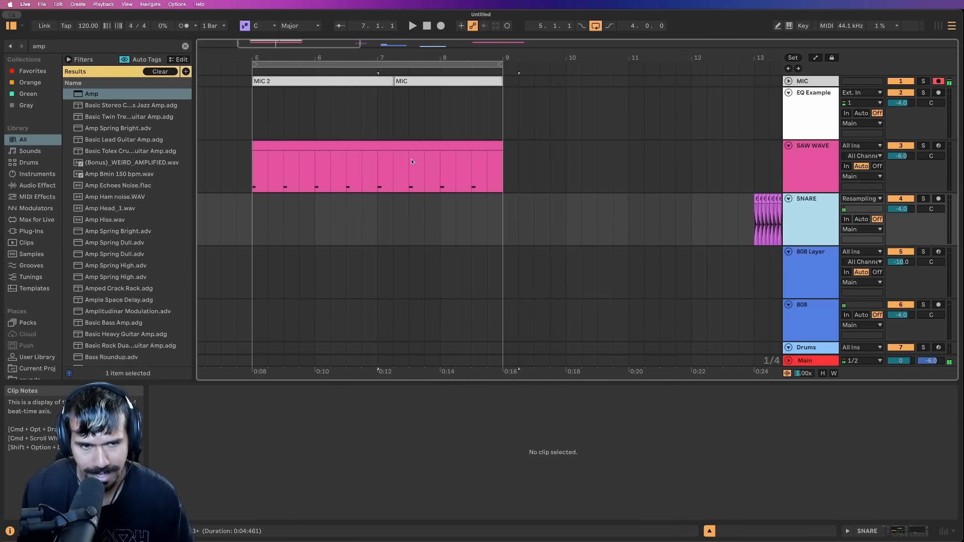
scroll(412, 162, "right", 5)
scroll(625, 193, "up", 5)
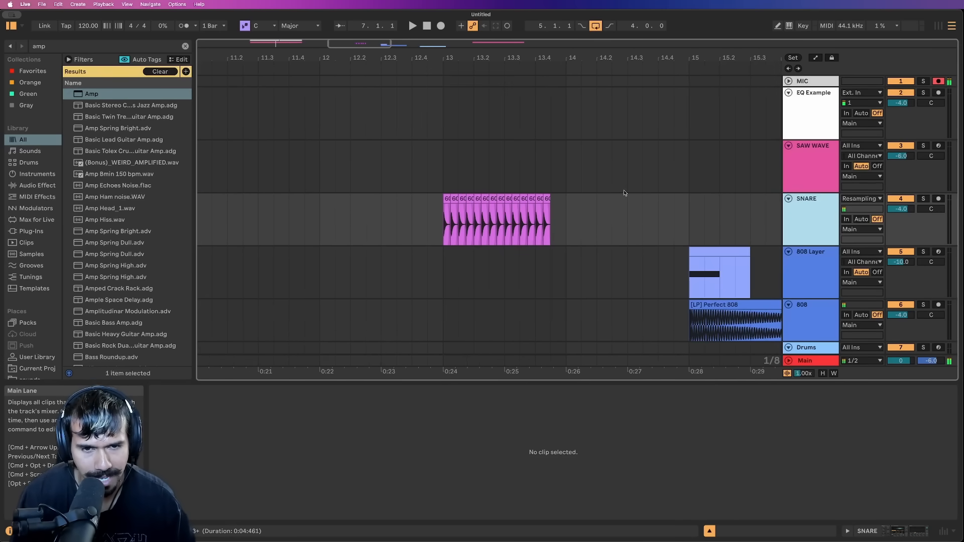
left_click(545, 214)
key("Delete")
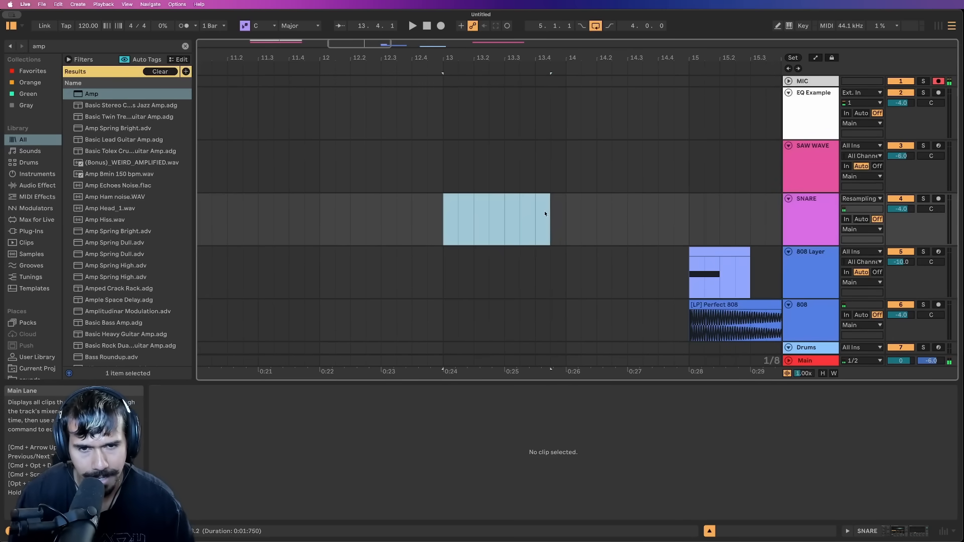
key("super+l")
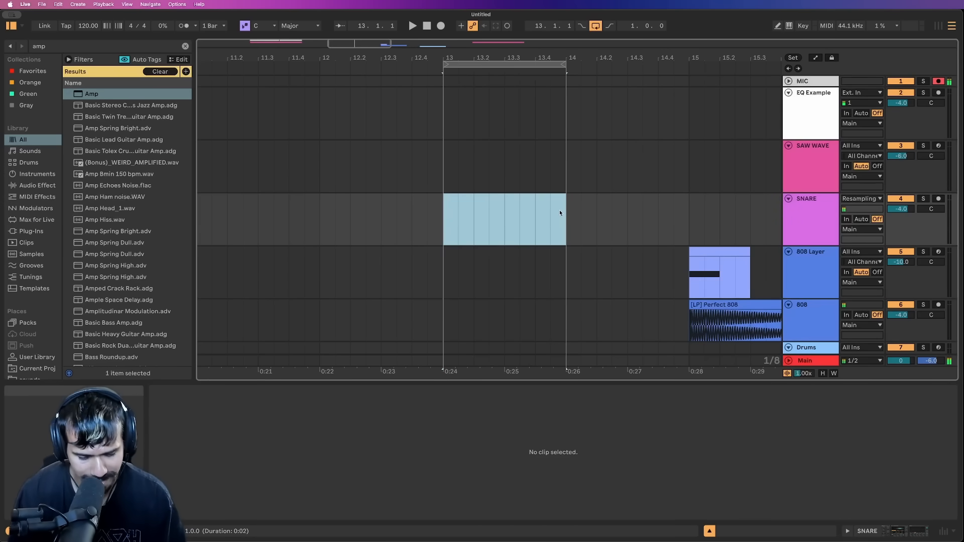
Search the browser for "808 s" and place 808 DRY __SNARE.wav on the SNARE track at 13.1 and 13.3.
key("super+f")
type("808 s")
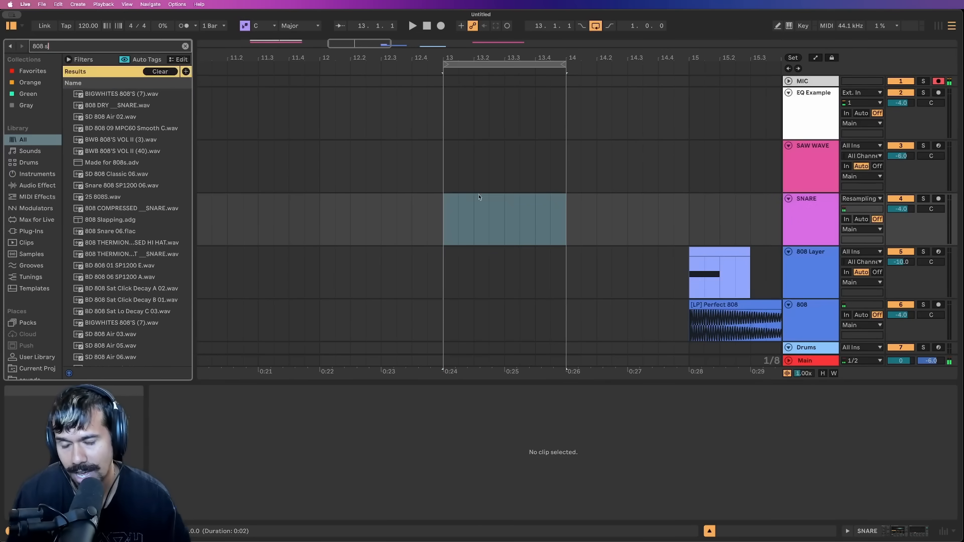
left_click_drag(100, 105, 280, 125)
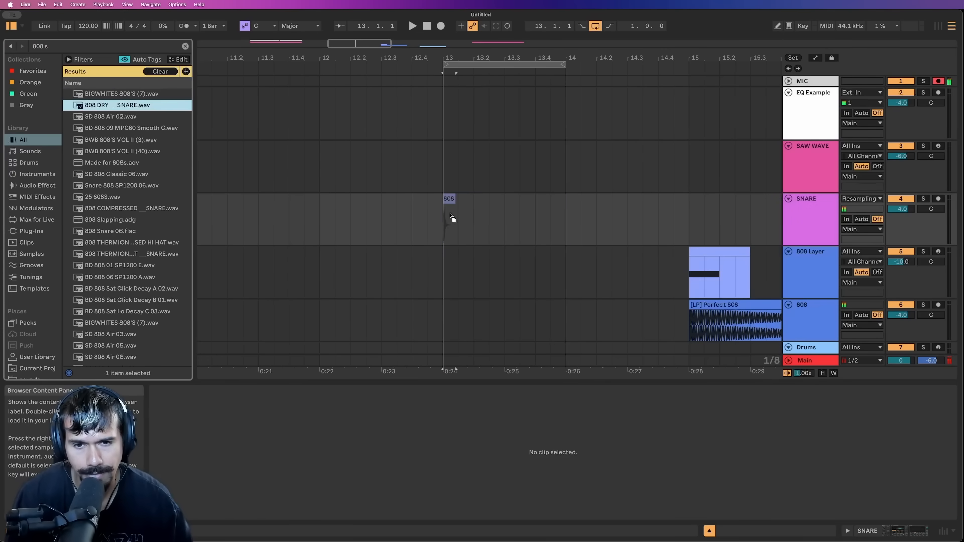
left_click_drag(450, 217, 550, 223)
scroll(454, 217, "up", 2)
left_click(512, 218)
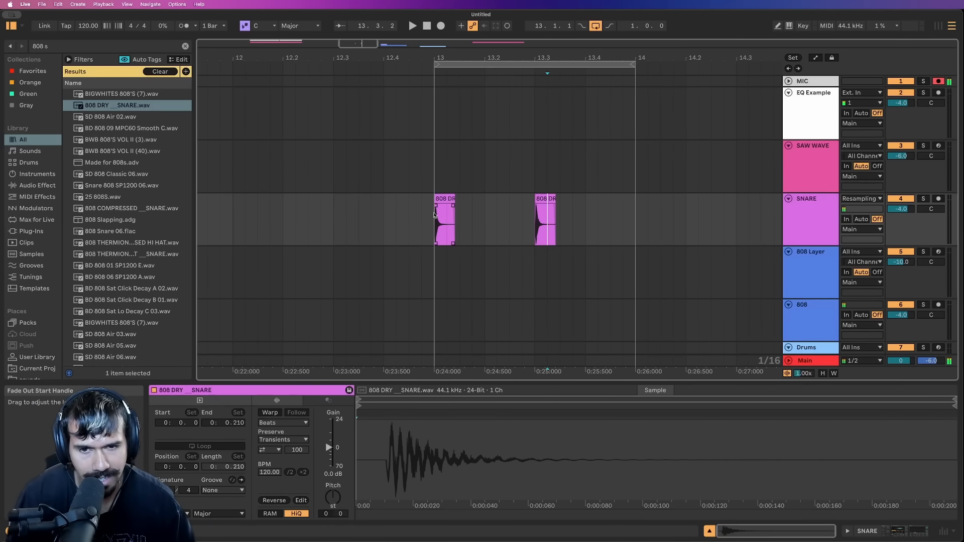
Bypass the SNARE track's Phaser-Flanger and Amp, play the dry snare from bar 13, and re-enable Phaser-Flanger.
left_click(828, 212)
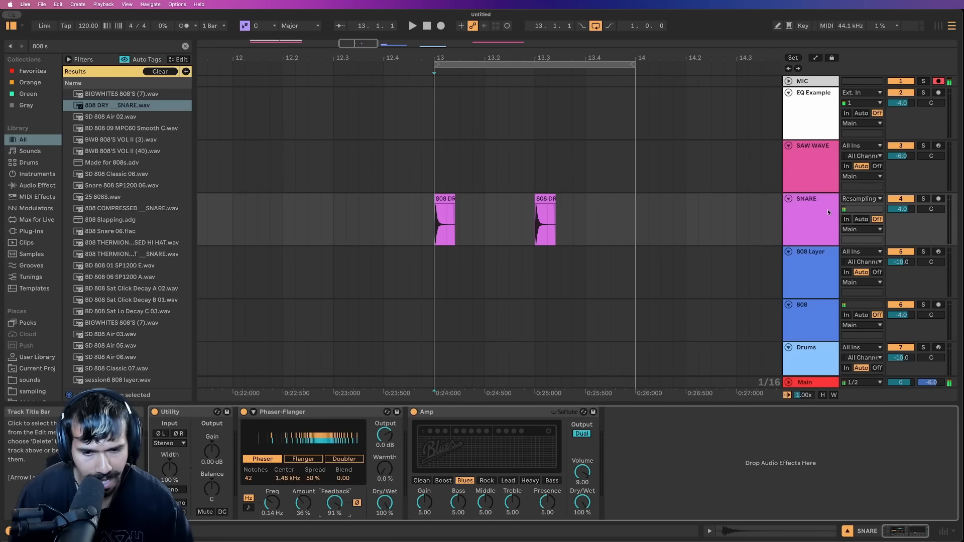
left_click(244, 413)
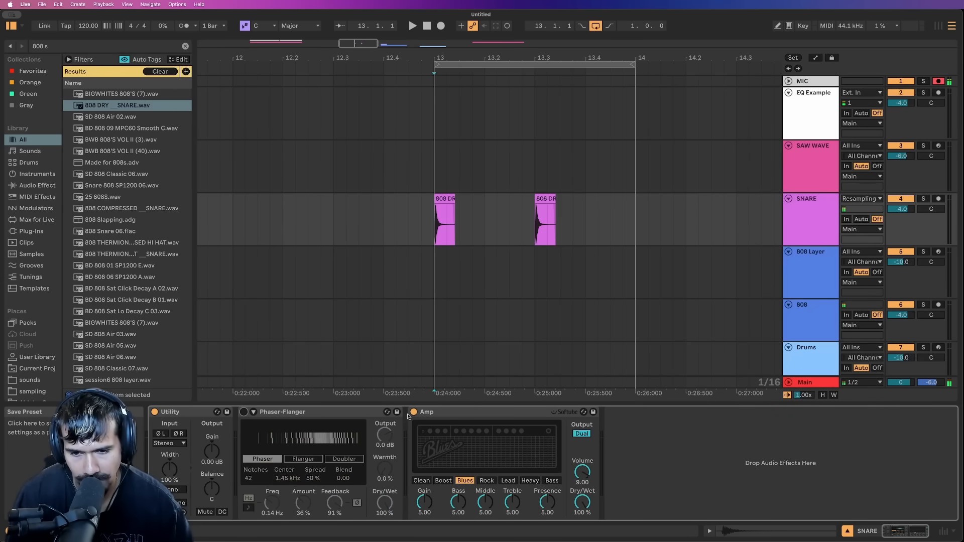
left_click(432, 204)
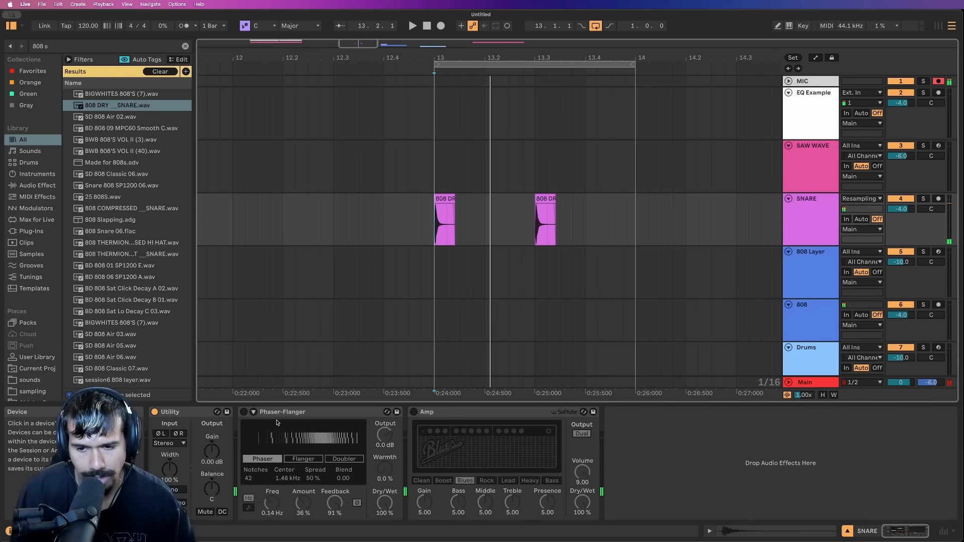
left_click(244, 413)
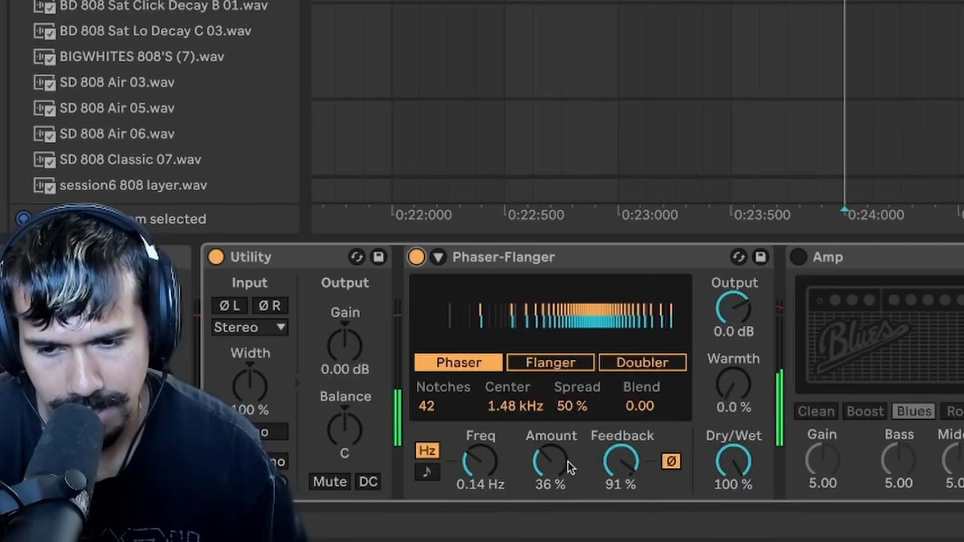
Set the snare's Phaser-Flanger amount to 17 %, modulation frequency to 0.07 Hz and feedback to 96 %.
left_click_drag(550, 461, 550, 482)
left_click_drag(480, 456, 480, 470)
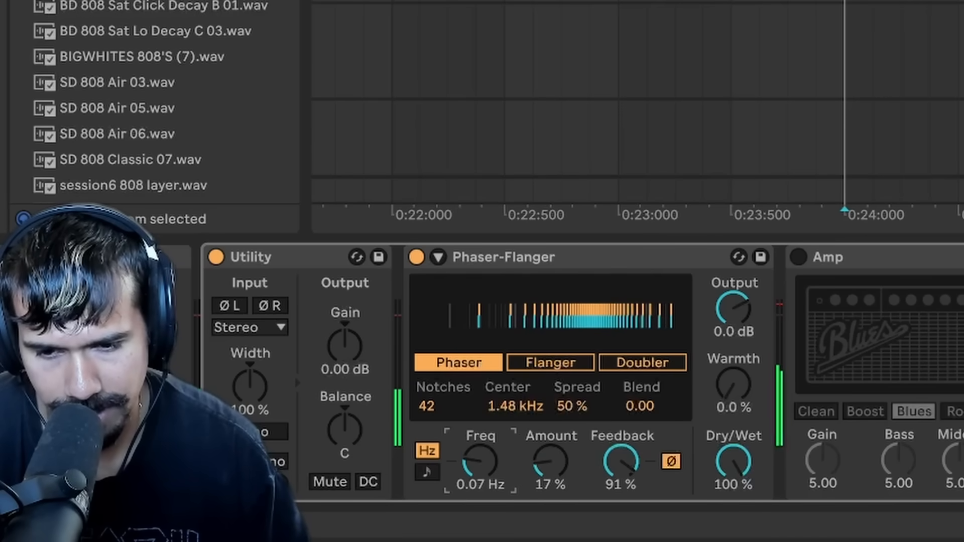
left_click_drag(621, 461, 621, 465)
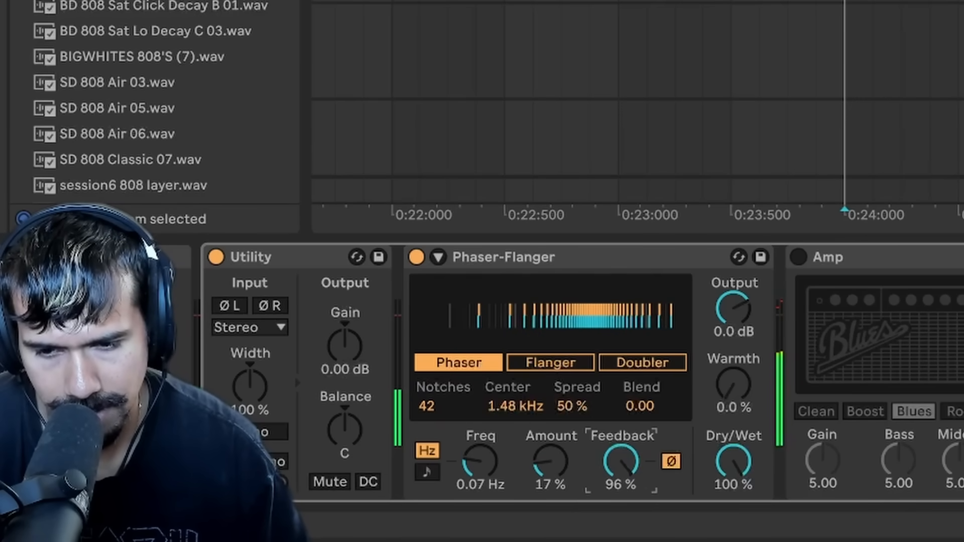
Turn on the snare's Amp and set Phaser-Flanger center to 3.69 kHz, modulation frequency to 0.04 Hz and amount to 2.4 %.
left_click_drag(509, 406, 509, 392)
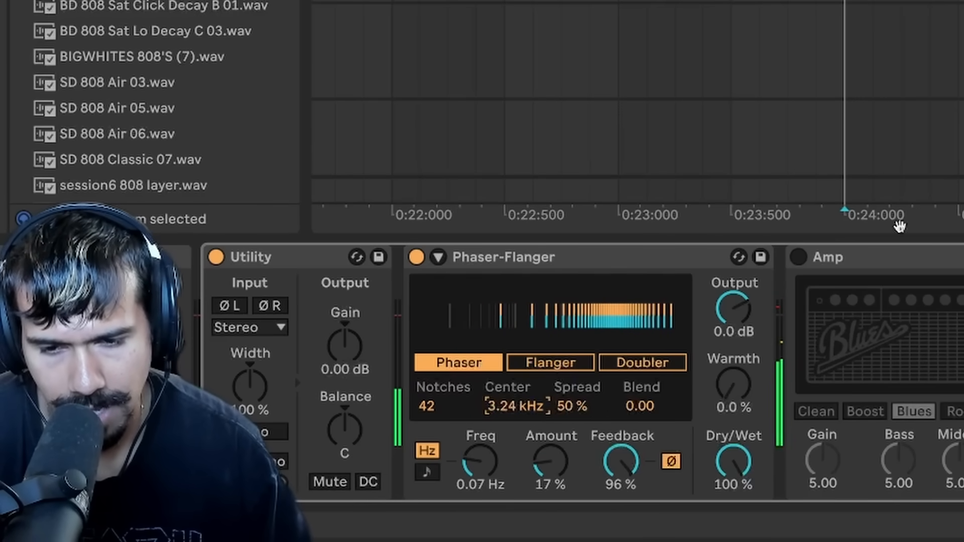
left_click(801, 259)
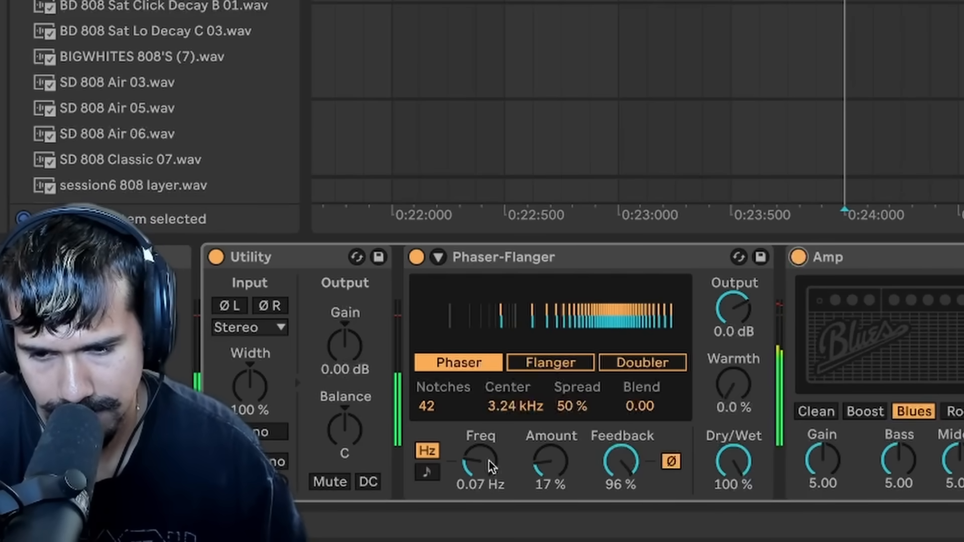
left_click_drag(551, 461, 550, 476)
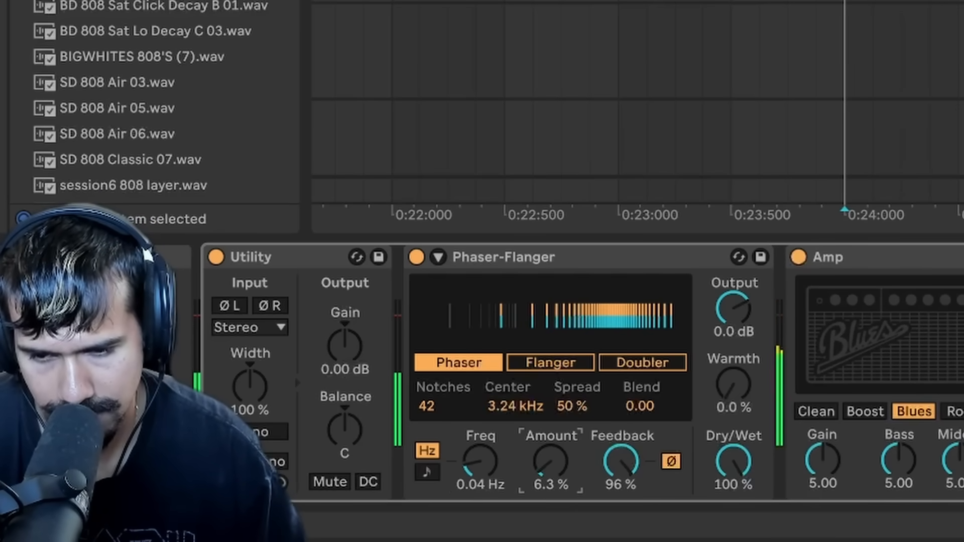
left_click_drag(522, 431, 522, 440)
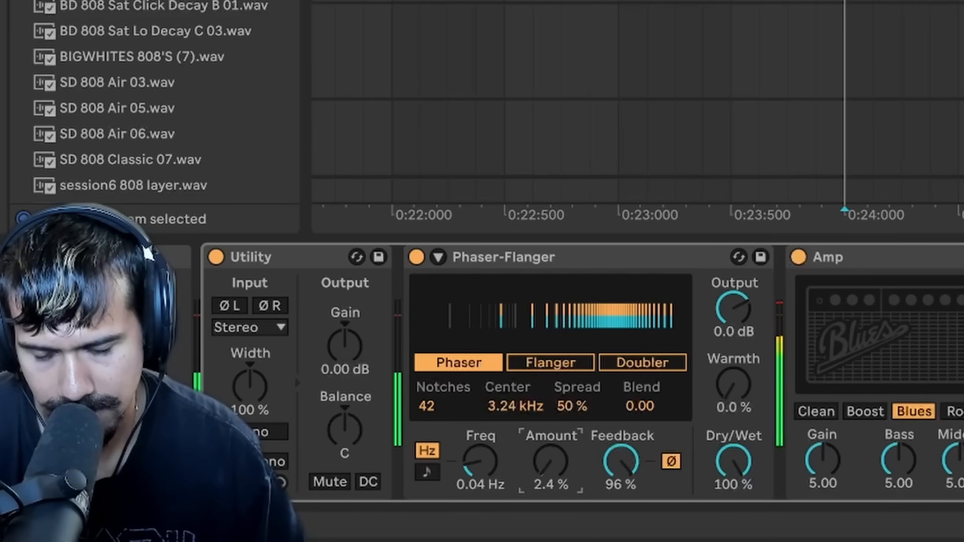
mouse_move(504, 416)
left_mouse_down()
mouse_move(503, 437)
mouse_move(503, 392)
mouse_move(508, 402)
left_mouse_up()
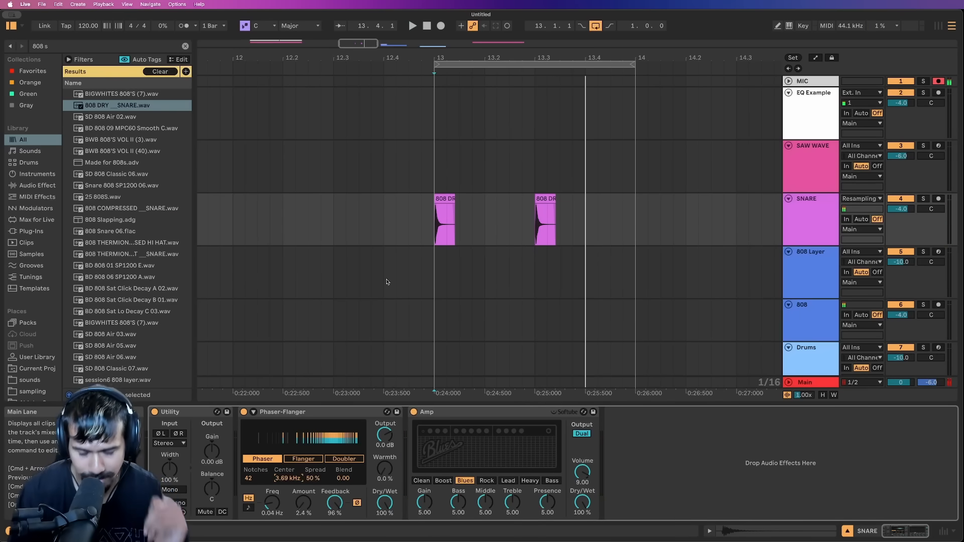
Search the browser for "hat", replace the bar 13 snares with 606 DRY __CLOSED HI HAT.wav and repeat it in sixteenth notes across the bar.
key("super+f")
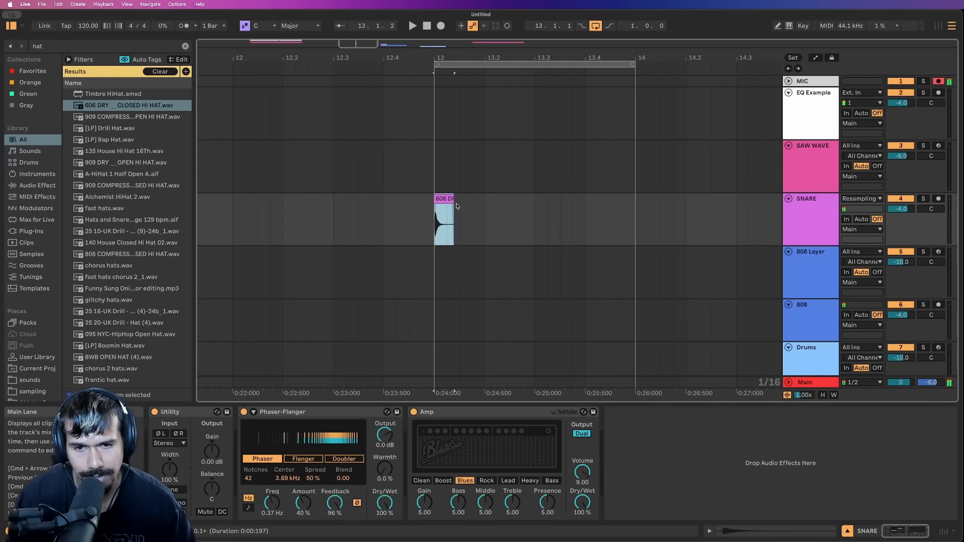
key("super+d")
key("super+d")
key("super+d")
key("super+d")
key("super+d")
key("super+d")
key("super+d")
key("super+d")
key("super+d")
key("super+d")
key("super+d")
key("super+d")
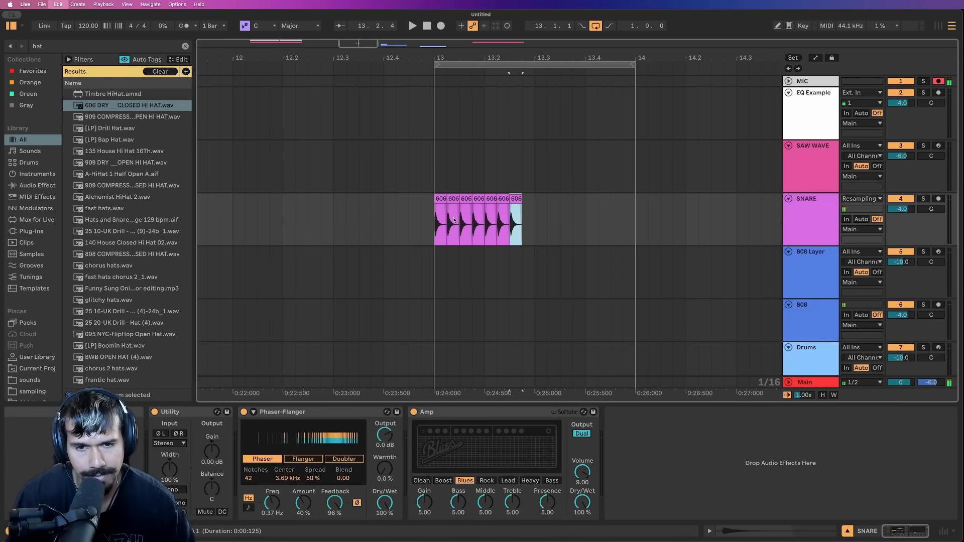
key("super+d")
key("super+d")
key("super+d")
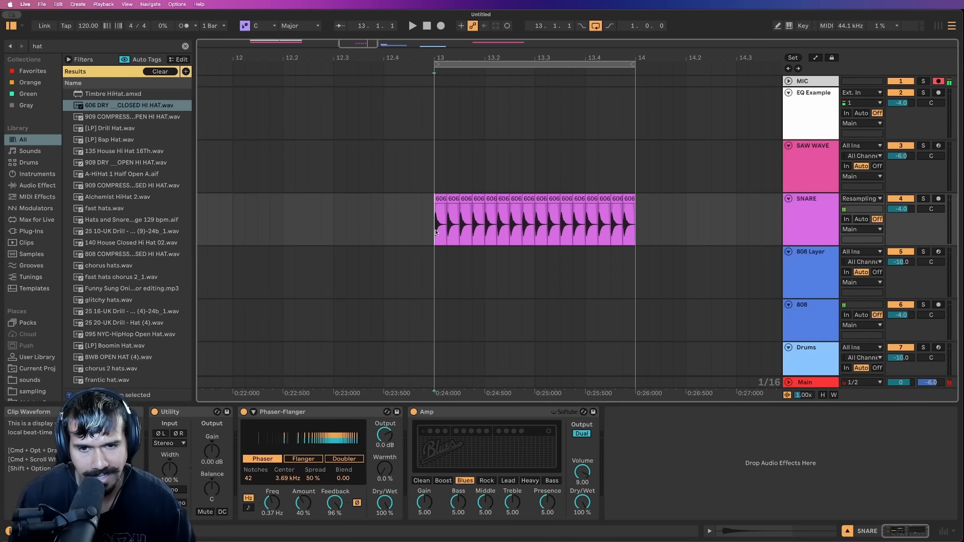
Play the hi-hats and thin them to eighth notes across bar 13 by removing every second clip and repeating the first beat.
key("space")
left_click(453, 199)
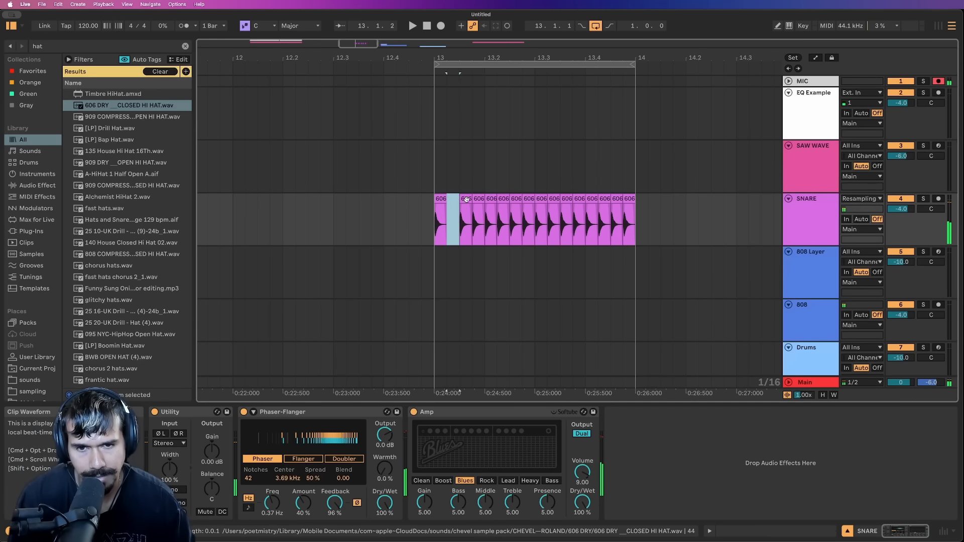
left_click(478, 200)
left_click_drag(487, 216, 667, 234)
key("Delete")
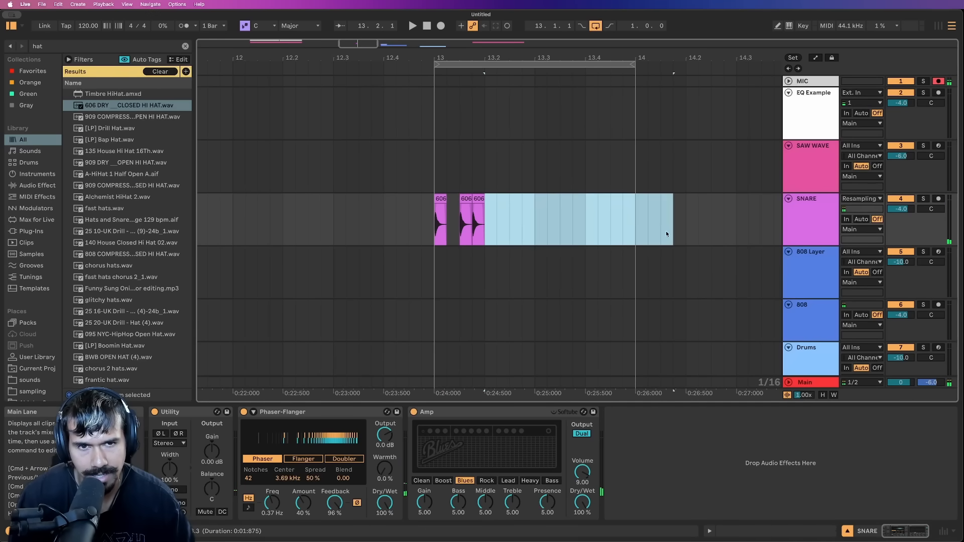
left_click(479, 201)
left_click_drag(468, 221, 435, 223)
key("super+d")
key("super+d")
key("super+d")
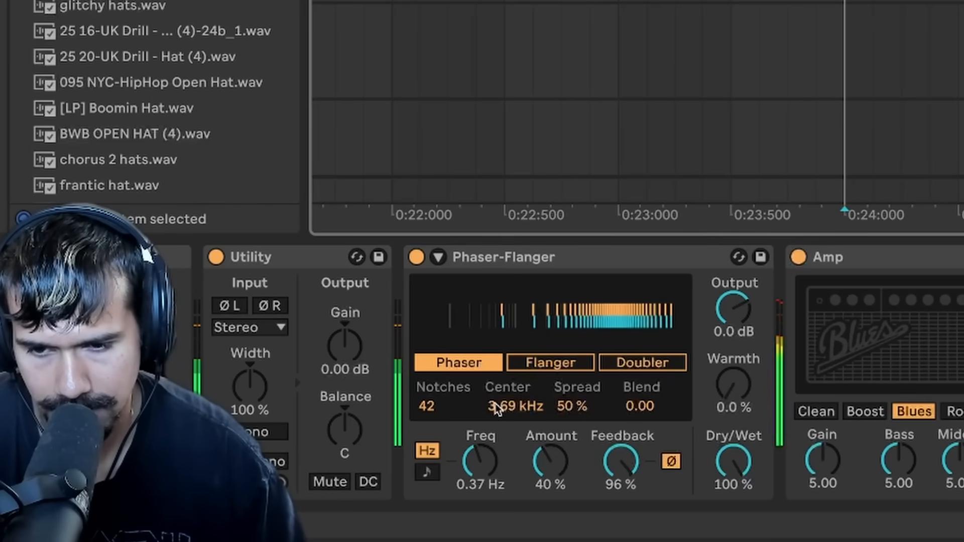
Set the hi-hat's Phaser-Flanger center to 1.14 kHz, feedback to 88 %, modulation frequency to 0.12 Hz and amount to 35 %, and stop playback.
left_click_drag(497, 404, 485, 482)
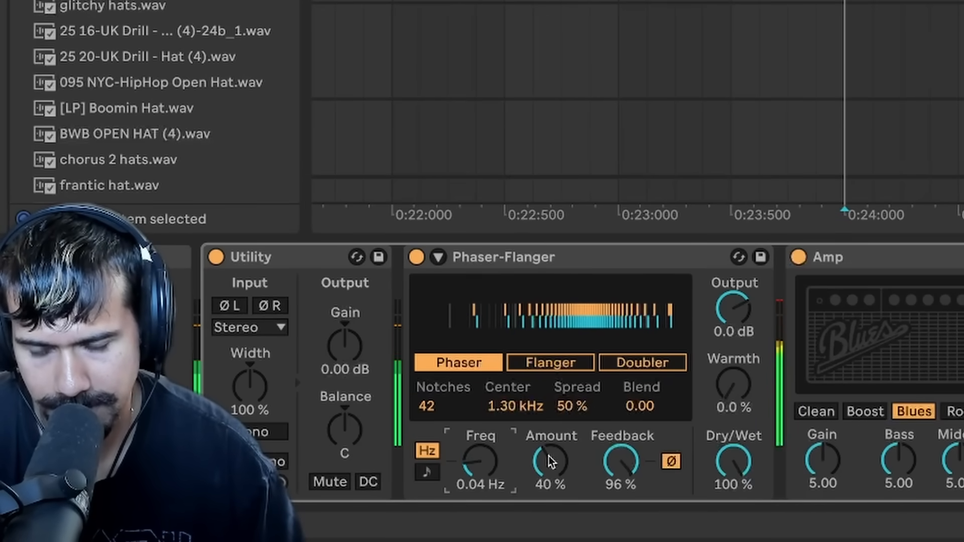
left_click_drag(551, 461, 551, 486)
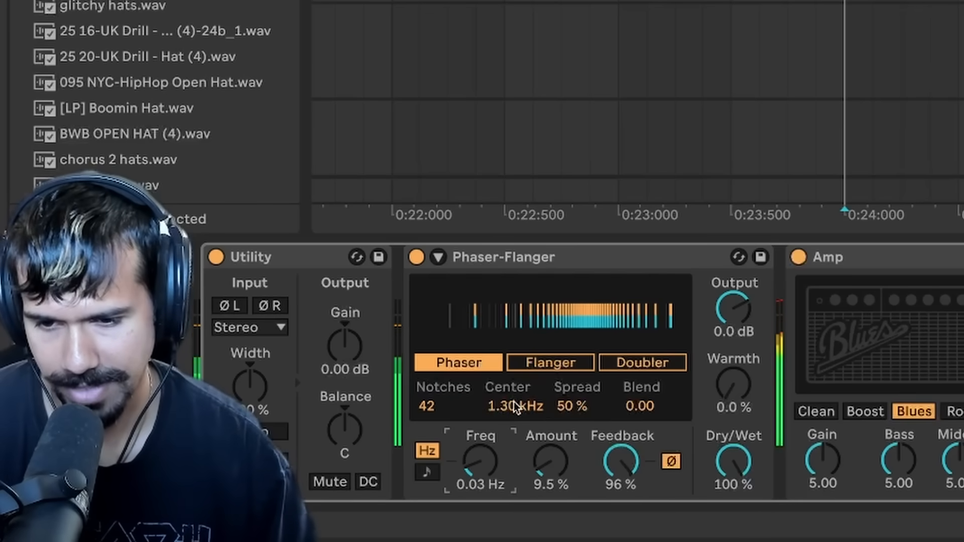
mouse_move(516, 407)
left_mouse_down()
mouse_move(516, 392)
mouse_move(516, 414)
left_mouse_up()
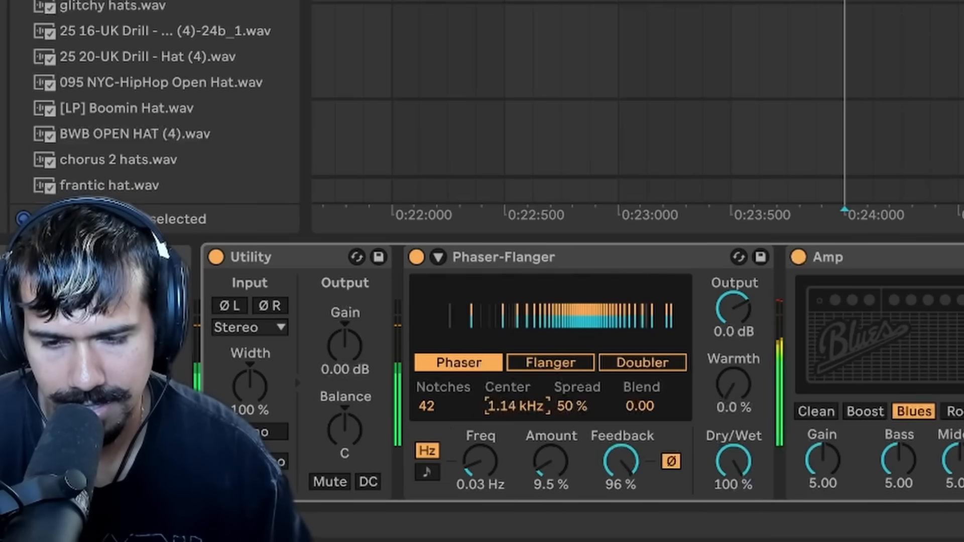
left_click_drag(628, 465, 629, 471)
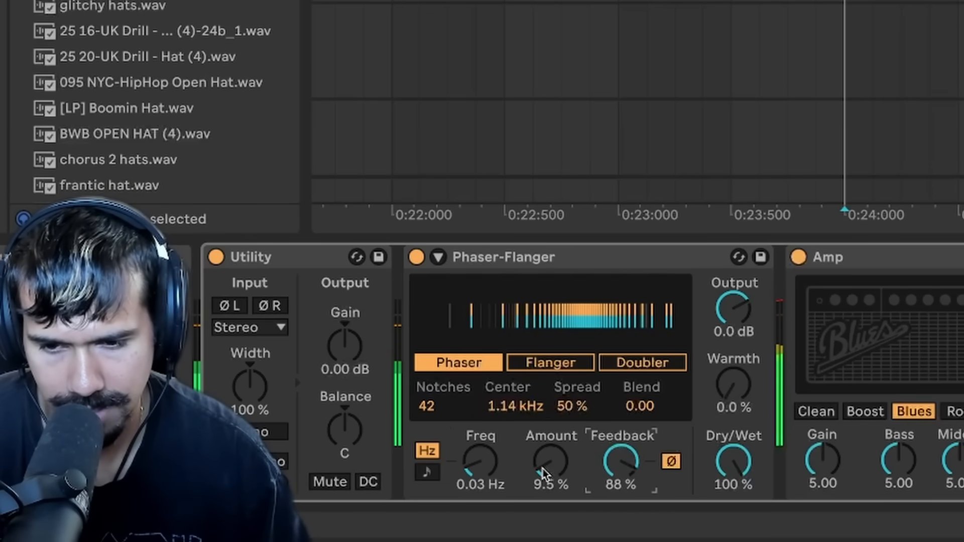
left_click_drag(495, 475, 480, 461)
left_click_drag(550, 462, 550, 450)
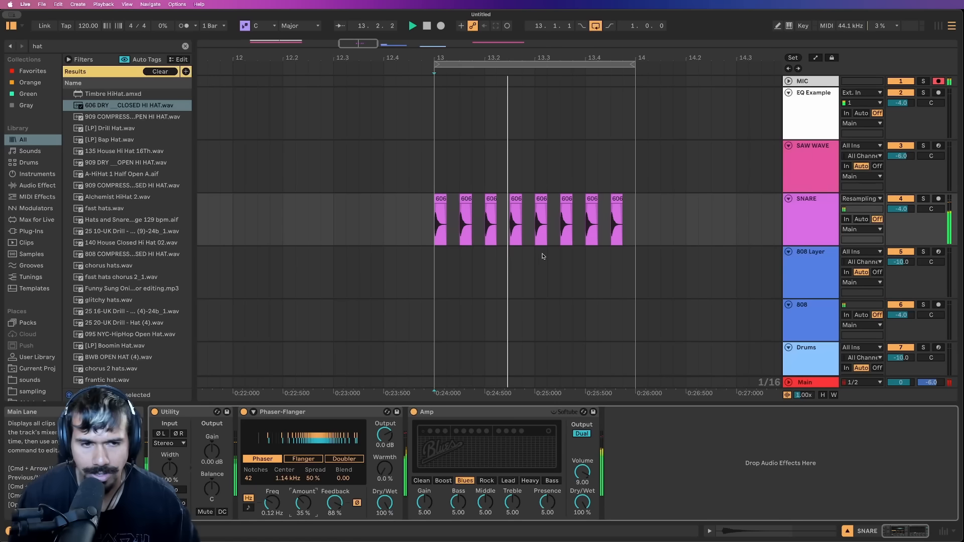
key("space")
Select the [LP] Perfect 808 clip on the 808 track and loop its range from bar 15 to bar 17.
scroll(542, 260, "down", 2)
scroll(543, 261, "right", 3)
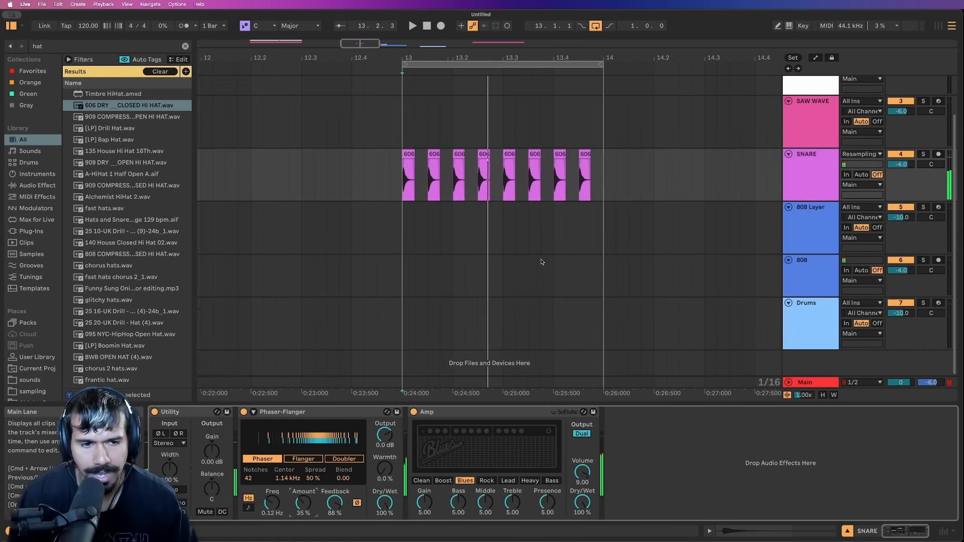
scroll(541, 261, "down", 3)
scroll(492, 214, "right", 2)
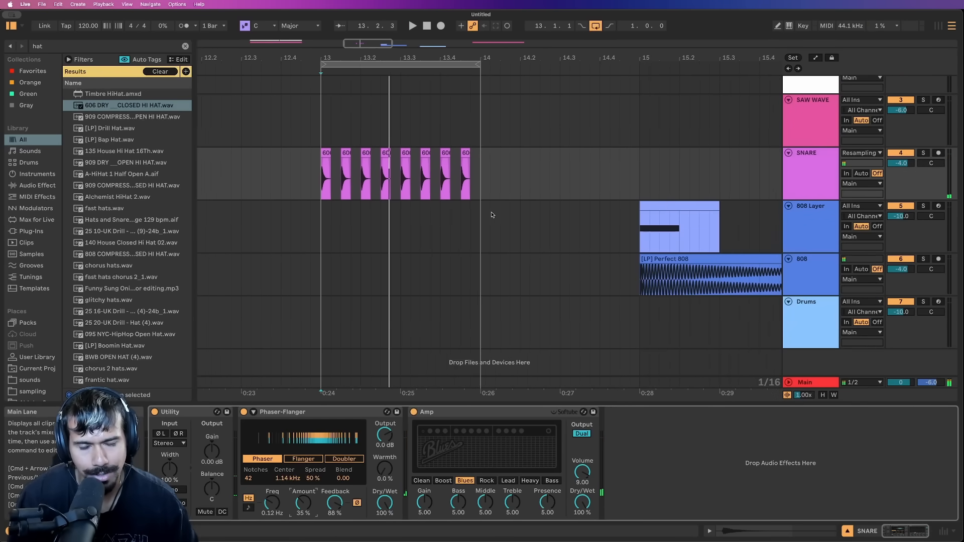
scroll(493, 215, "right", 5)
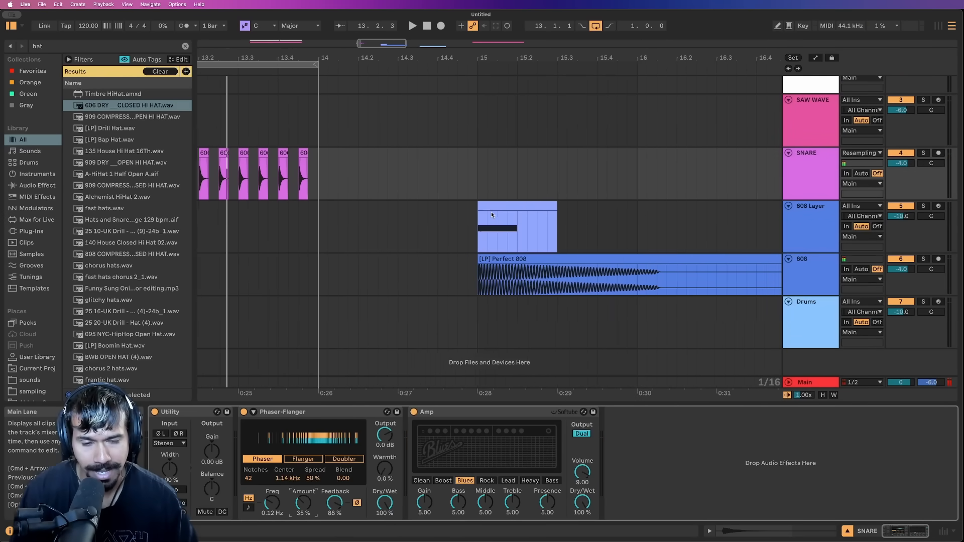
left_click(451, 214)
left_click(592, 260)
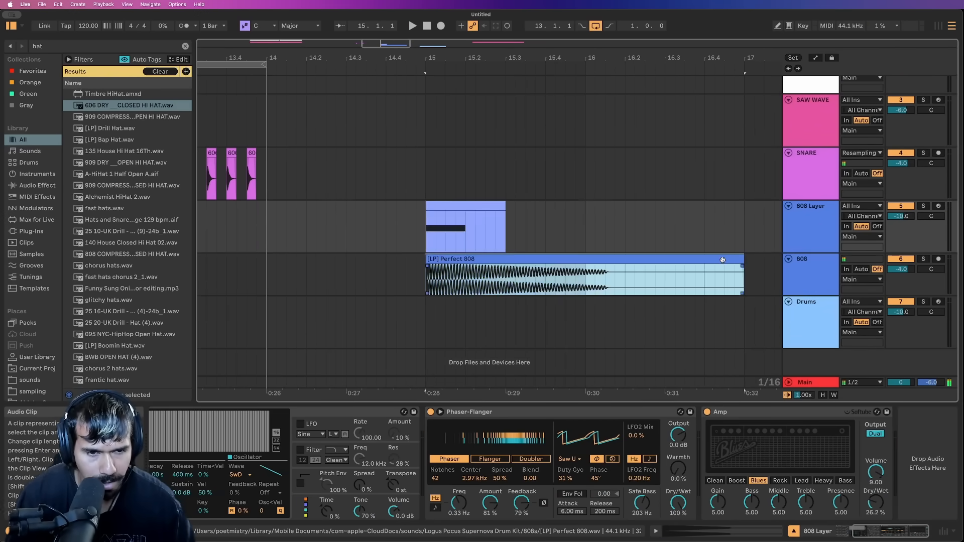
key("super+l")
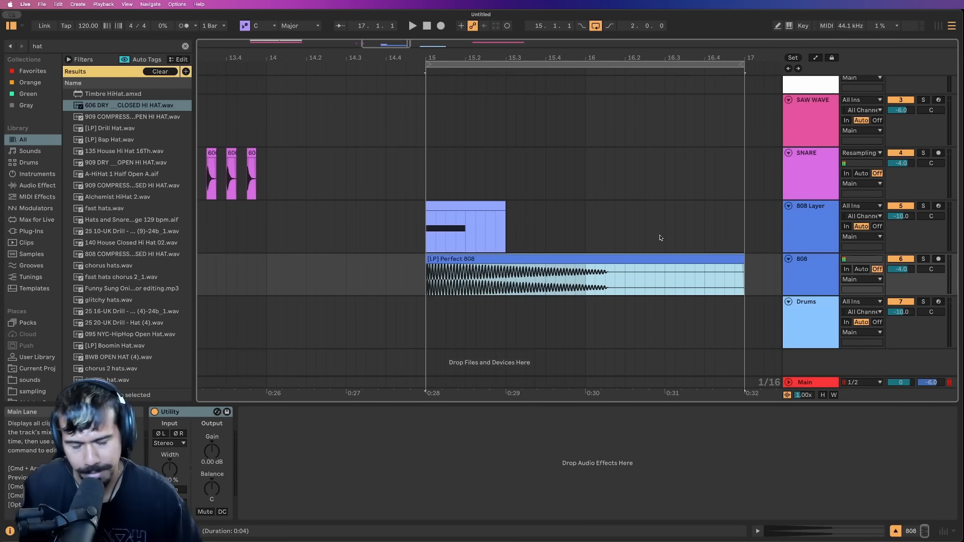
Deactivate the 808 Layer track and play the dry 808 alone from bar 15.
left_click(828, 283)
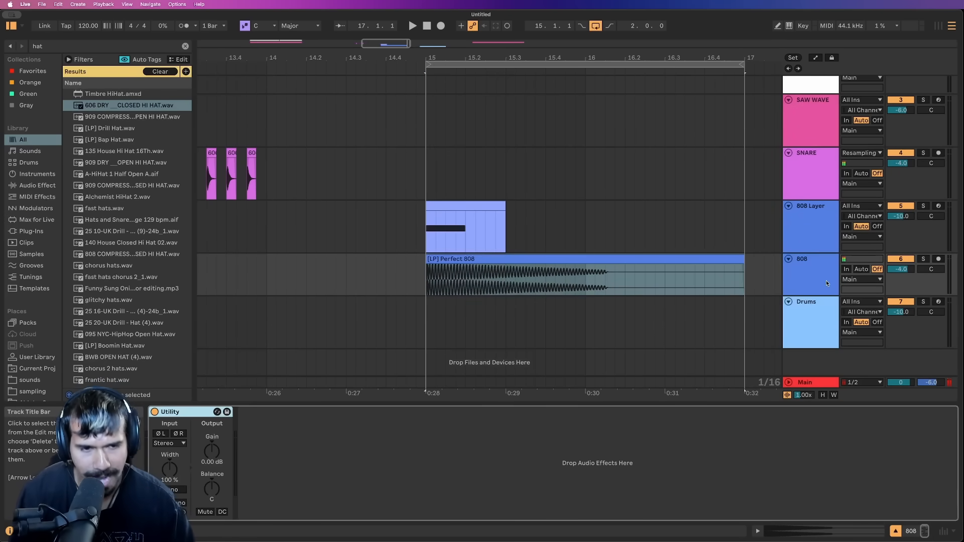
left_click(903, 207)
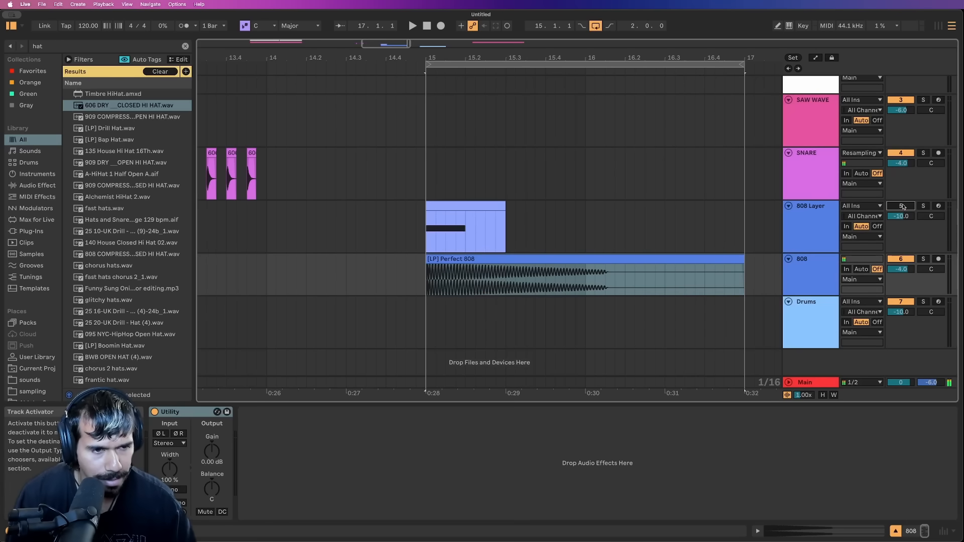
left_click(804, 272)
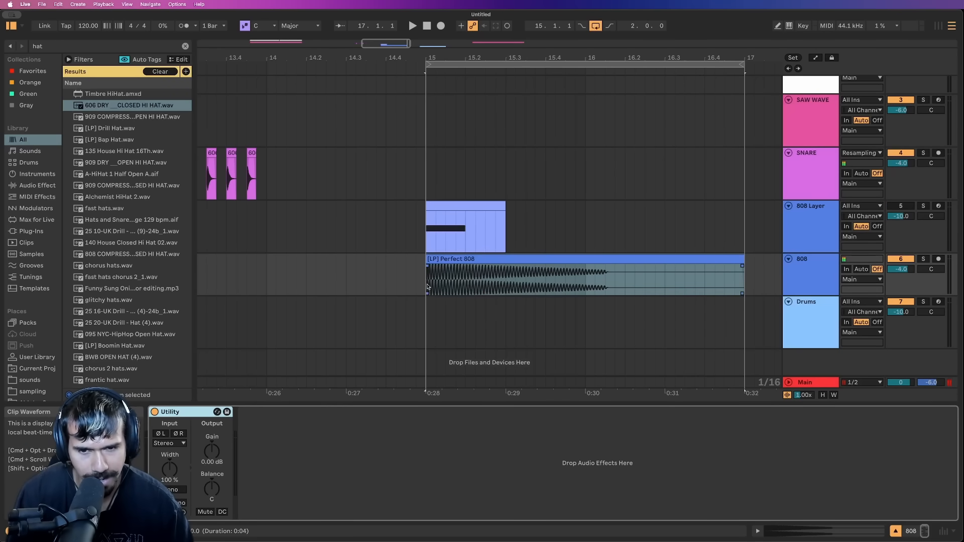
left_click(427, 287)
key("space")
Search the browser for "amp", add Amp to the 808 track after Utility, and set its output to Dual.
left_click(808, 272)
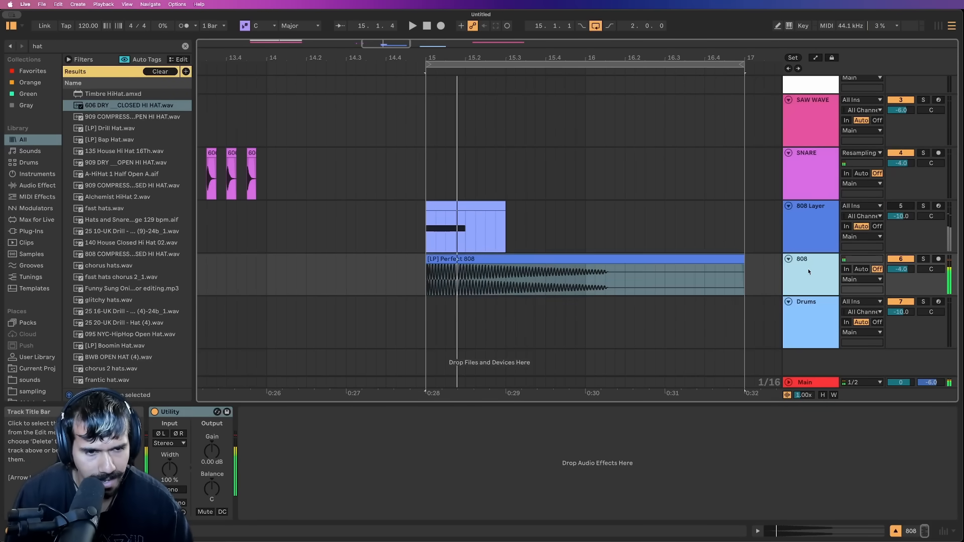
key("super+f")
type("amp")
key("Down")
key("Return")
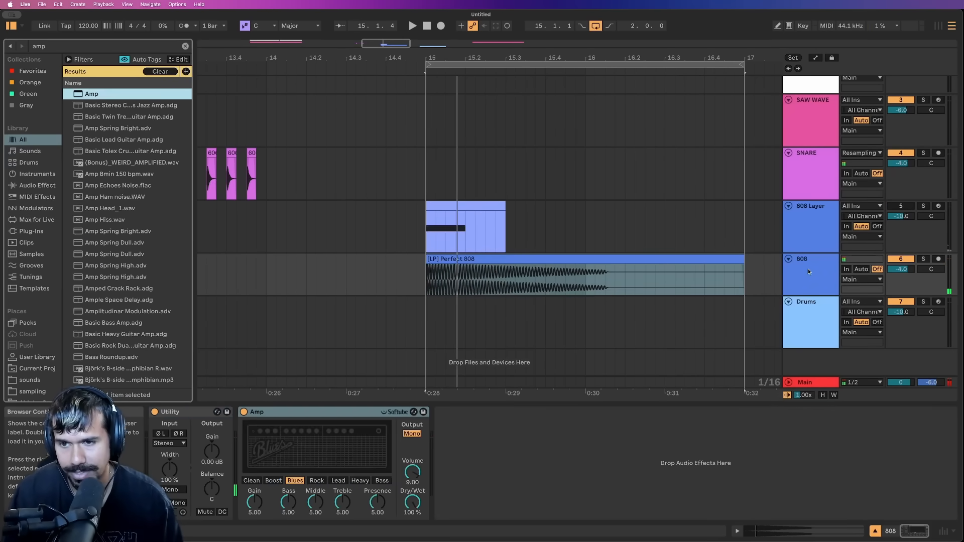
left_click(413, 435)
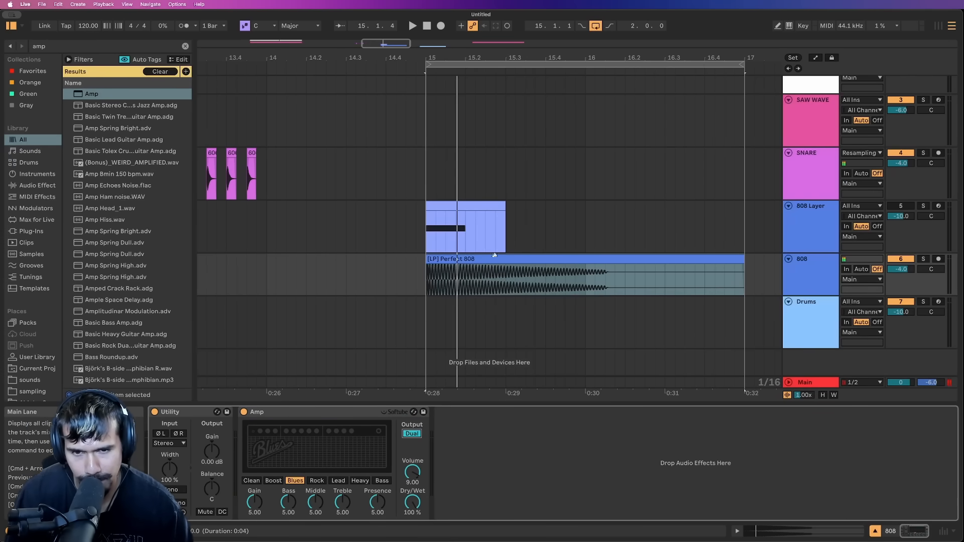
Play the 808 through Amp from bar 15 twice to hear the distorted result.
left_click(428, 281)
key("space")
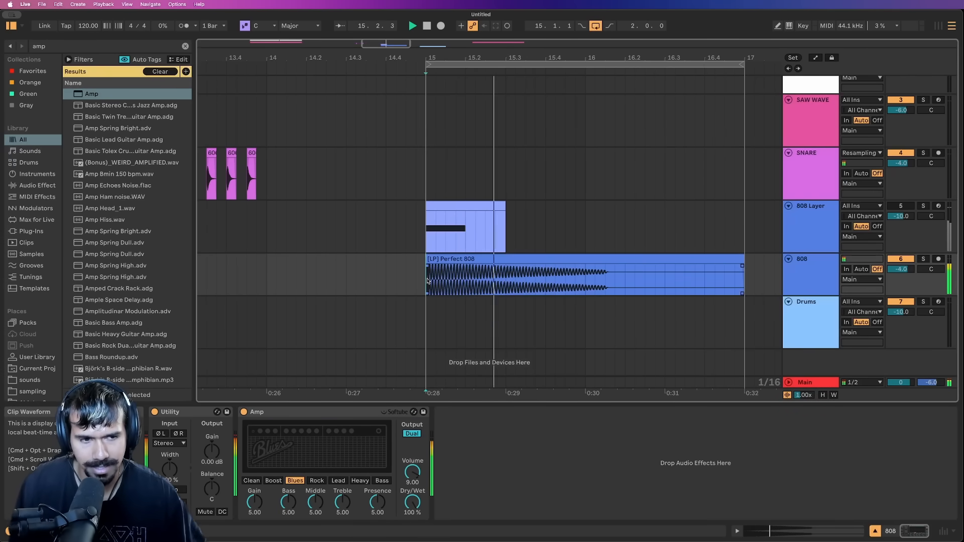
key("space")
key("space")
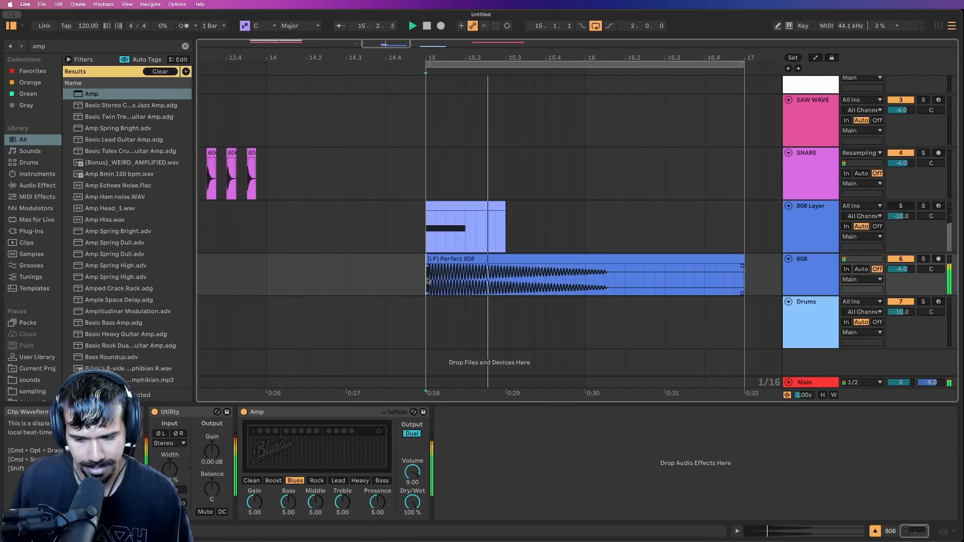
key("space")
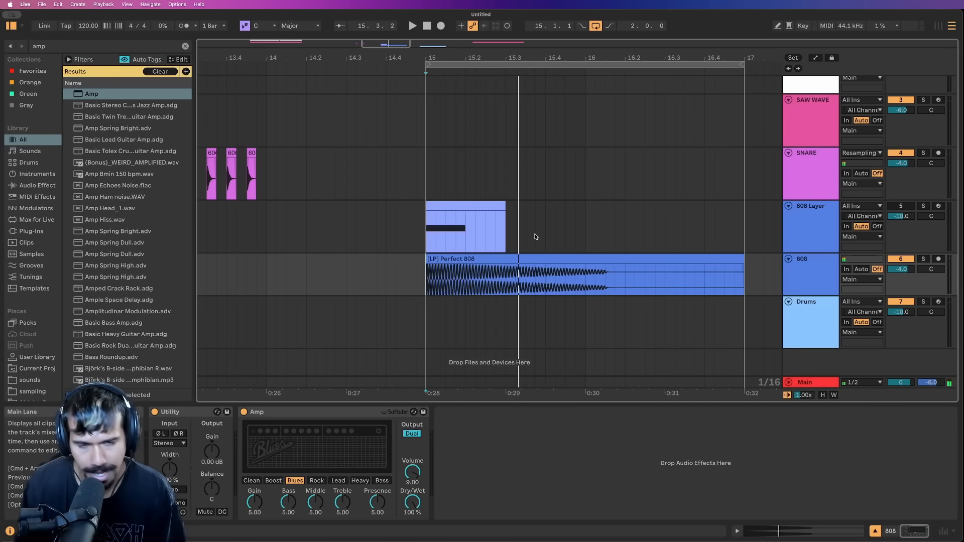
Delete Amp from the 808 track and reactivate the 808 Layer track.
left_click(310, 414)
key("Delete")
left_click(465, 241)
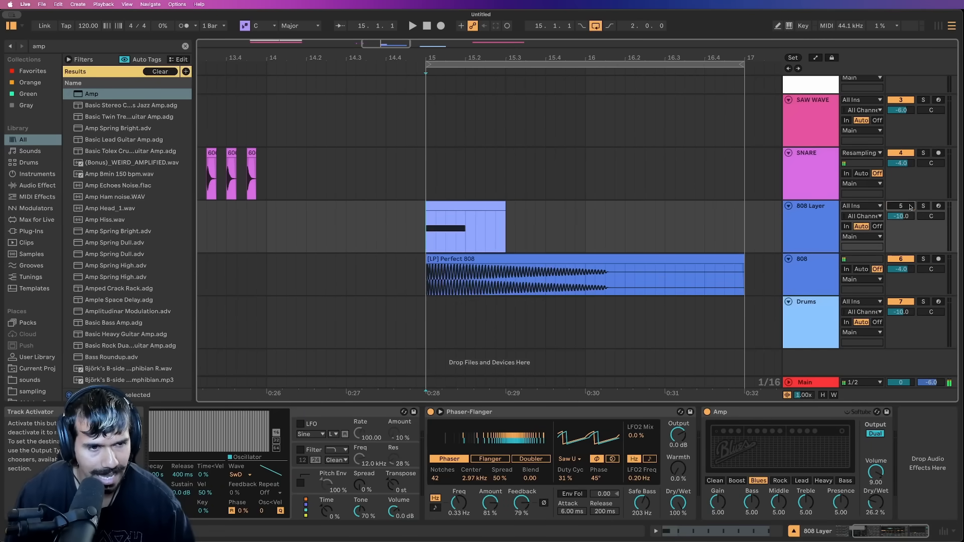
scroll(464, 242, "up", 3)
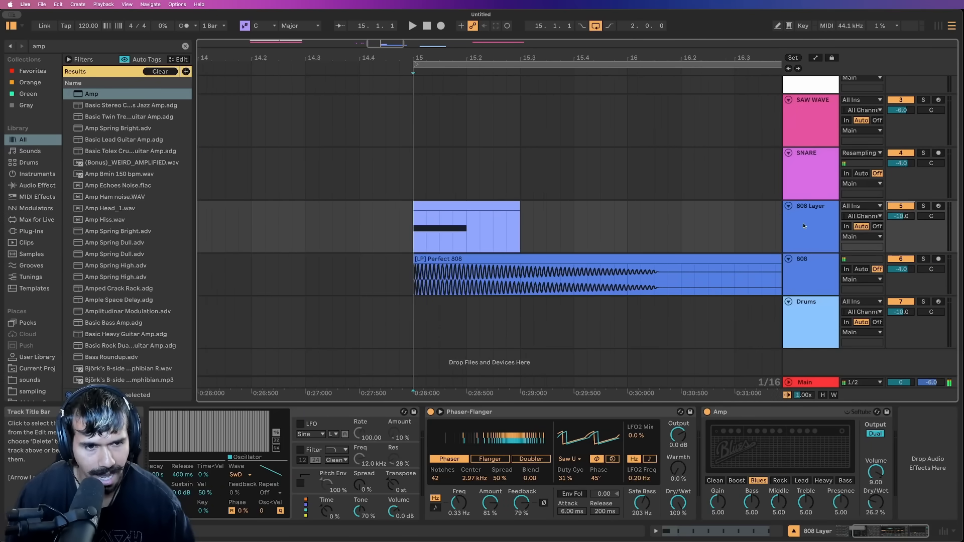
Examine the Operator, Phaser-Flanger and Amp settings on the 808 Layer track and play it together with the 808 from bar 15.
left_click(367, 489)
scroll(386, 488, "left", 4)
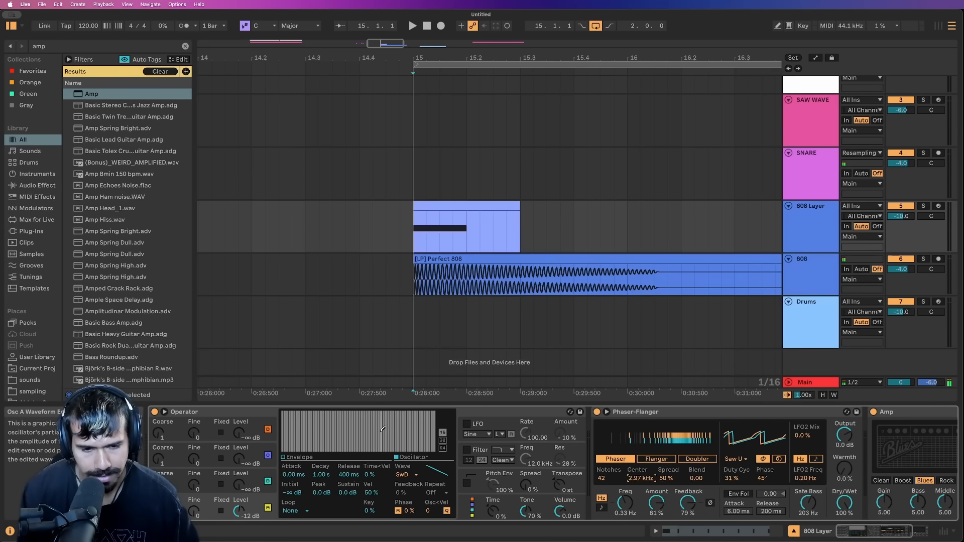
scroll(527, 459, "right", 3)
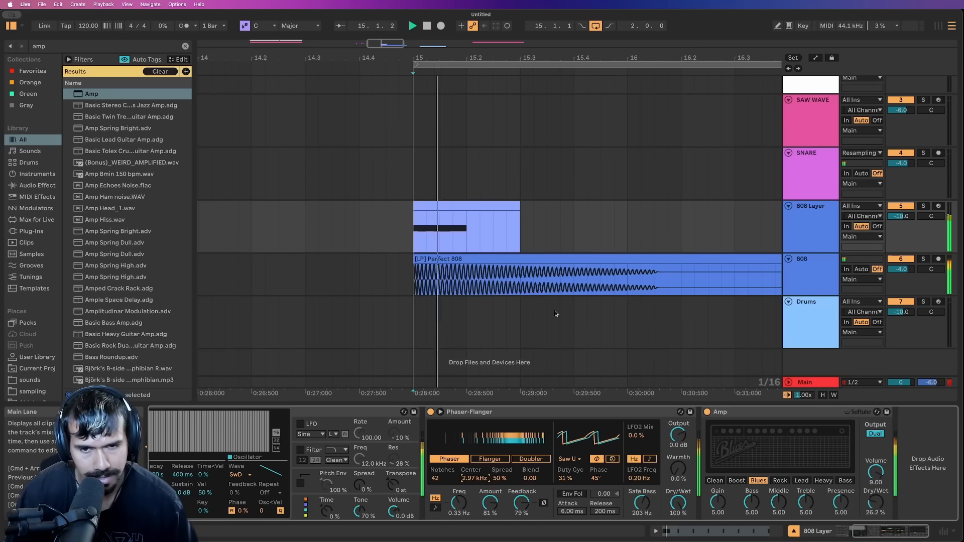
scroll(571, 263, "down", 3)
key("space")
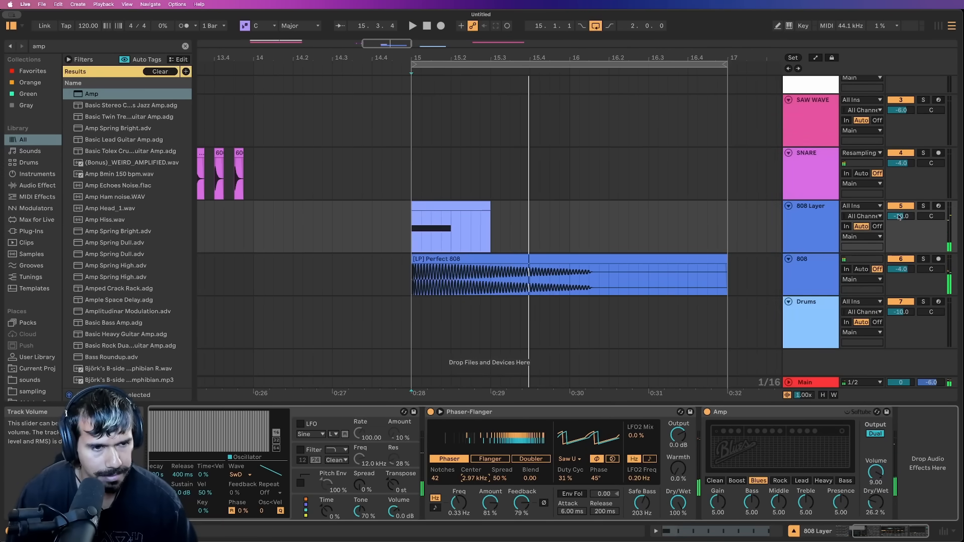
Set the 808 Layer's Phaser-Flanger Freq to 0.33 Hz and Feedback to 91 %, replaying the sound between changes.
key("space")
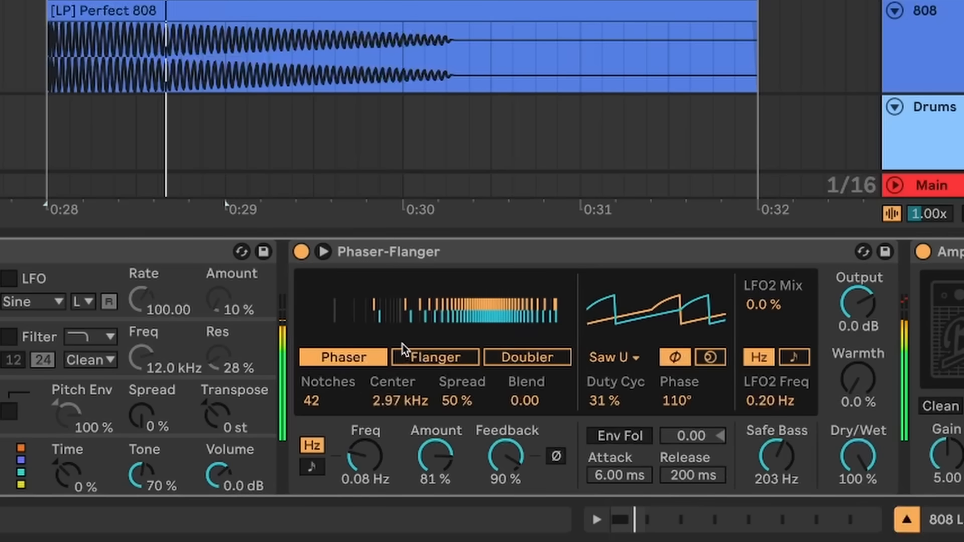
scroll(405, 349, "right", 3)
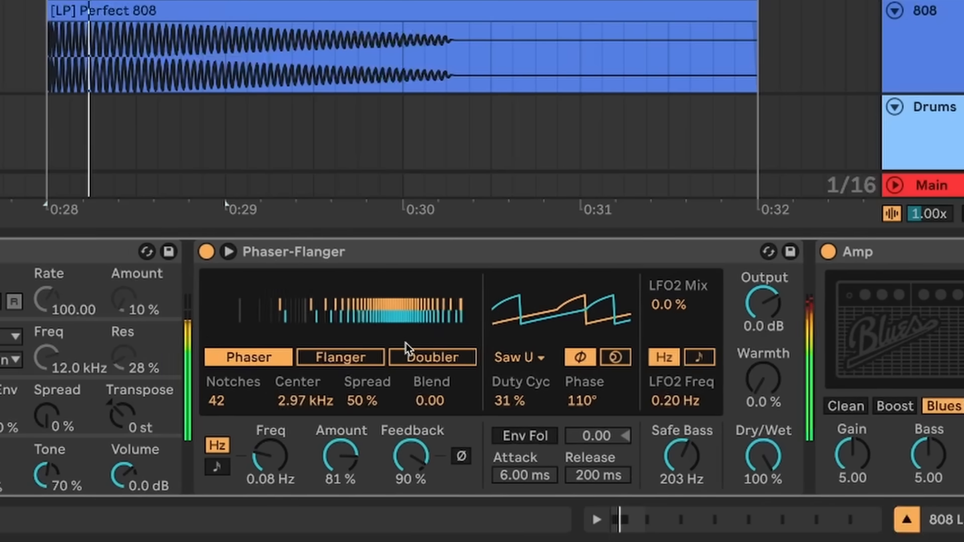
left_click_drag(250, 460, 250, 435)
key("space")
key("space")
key("space")
left_click_drag(401, 458, 400, 457)
key("space")
key("space")
key("space")
key("space")
Set Phaser-Flanger's Center frequency to 3.10 kHz and replay the layer several times to judge it.
mouse_move(296, 401)
left_mouse_down()
mouse_move(296, 392)
mouse_move(293, 410)
left_mouse_up()
key("space")
key("space")
key("space")
key("space")
key("space")
key("space")
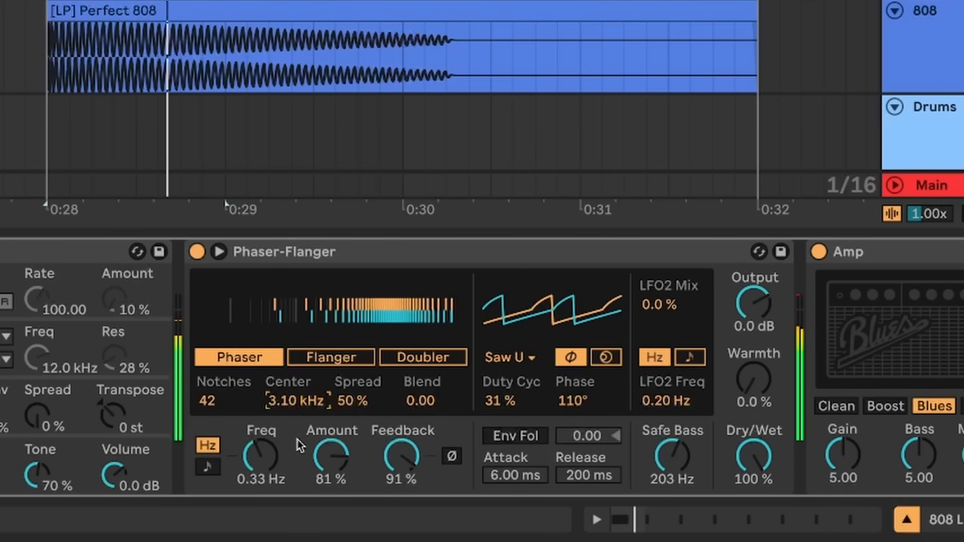
key("space")
key("space")
Unsolo the 808 Layer track and play it together with the 808 from bar 15.
scroll(403, 95, "down", 3)
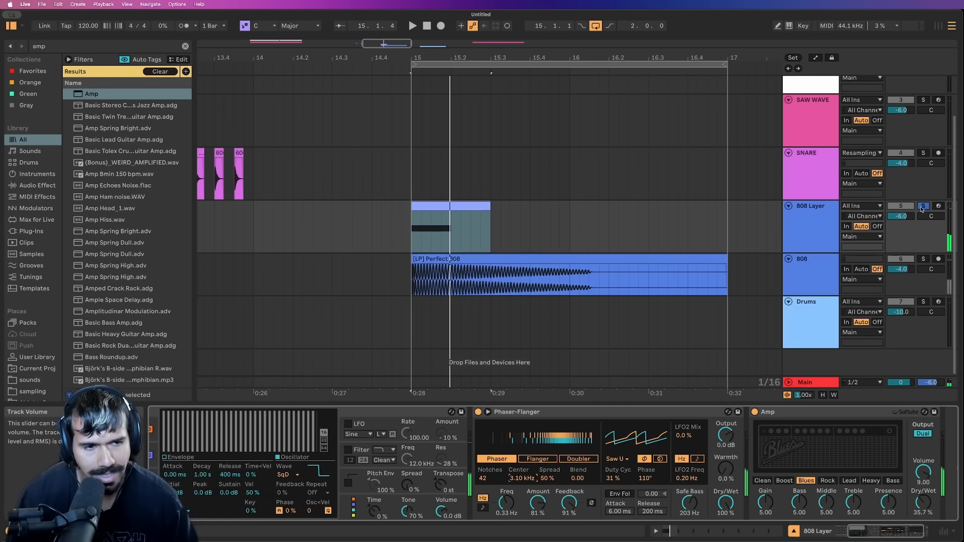
left_click(923, 206)
scroll(440, 252, "right", 1)
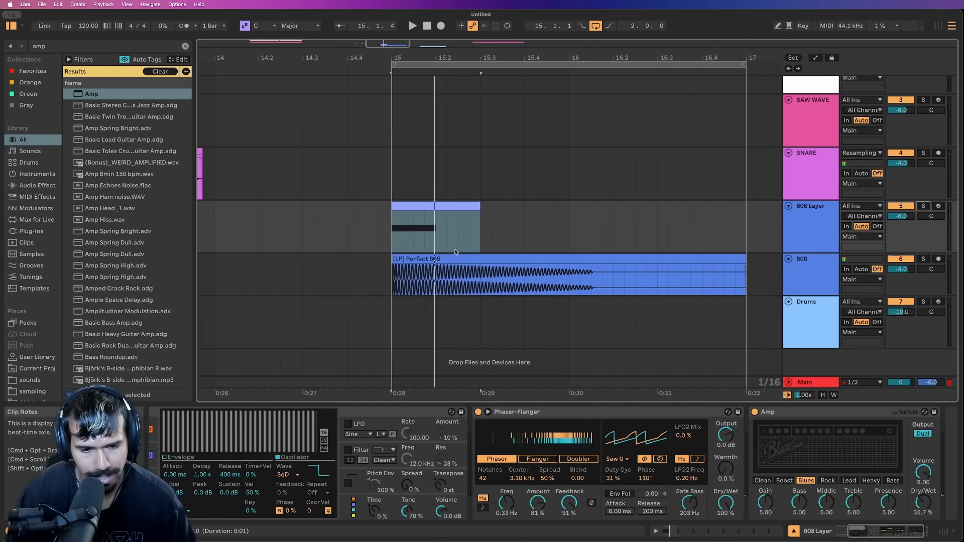
scroll(440, 252, "up", 2)
left_click(383, 240)
scroll(416, 238, "right", 1)
key("space")
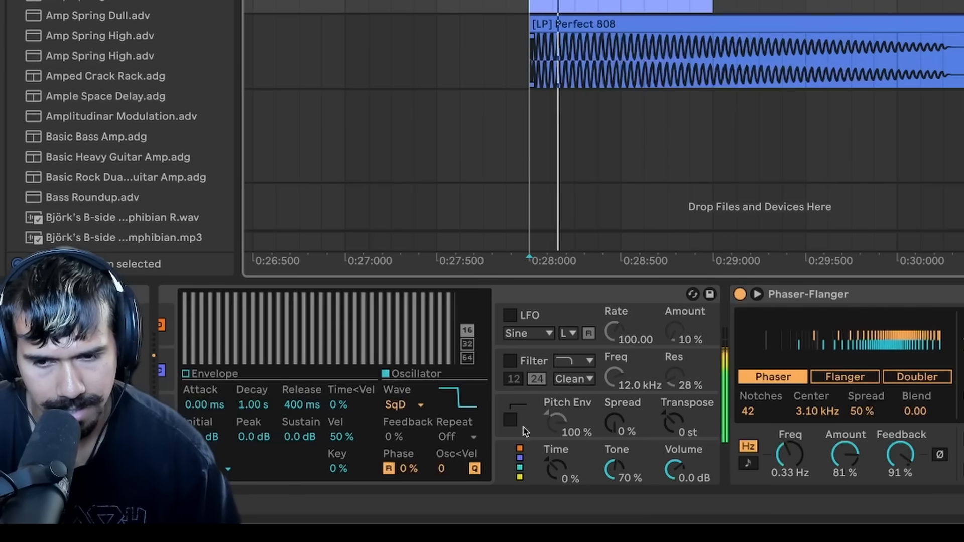
Switch Operator's oscillator wave to Saw D and set Phaser-Flanger's Freq to 0.09 Hz and Duty Cycle to -6.2 %.
left_click(295, 475)
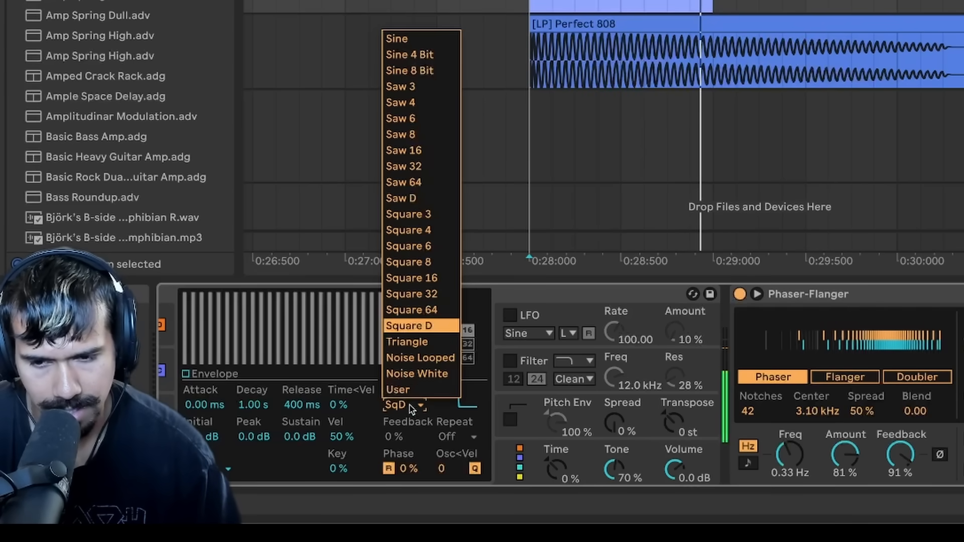
left_click(422, 198)
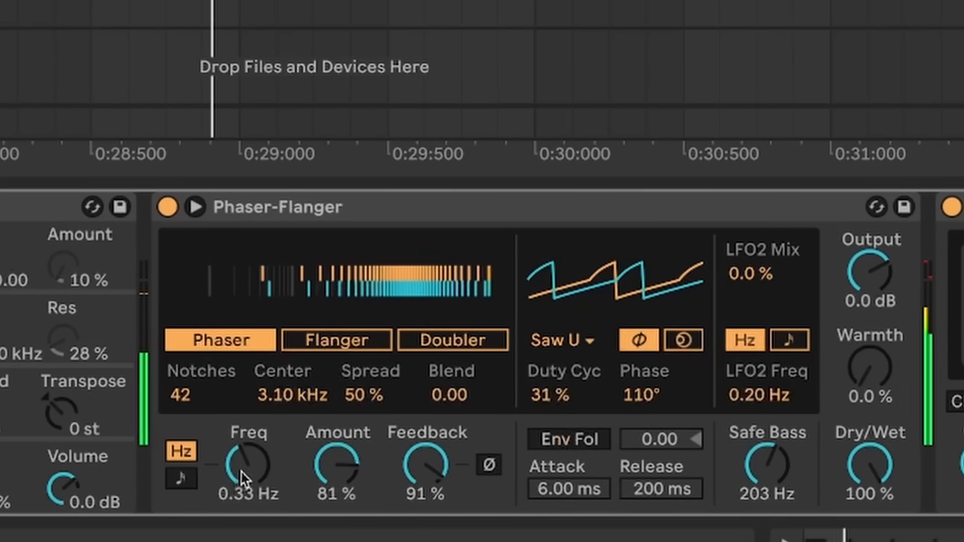
left_click_drag(277, 463, 277, 503)
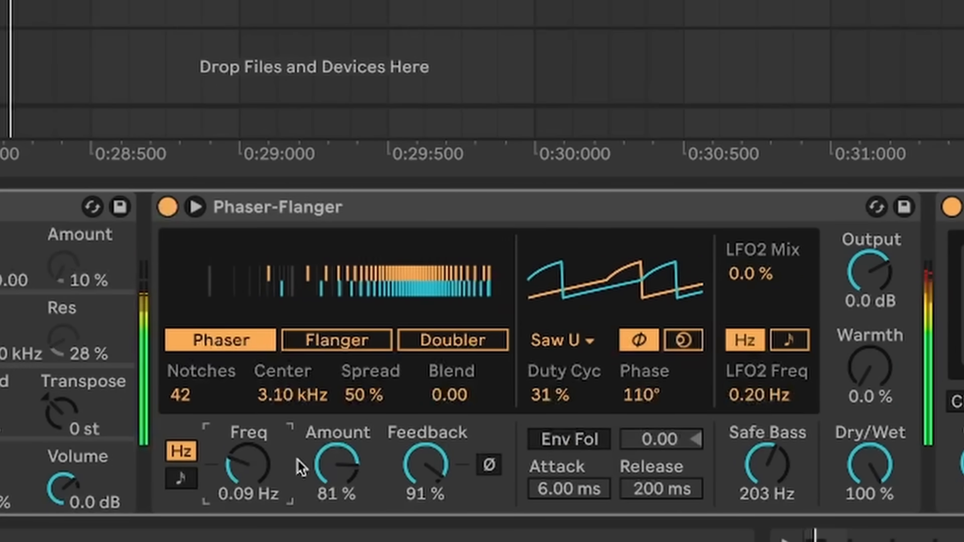
left_click_drag(553, 404, 553, 515)
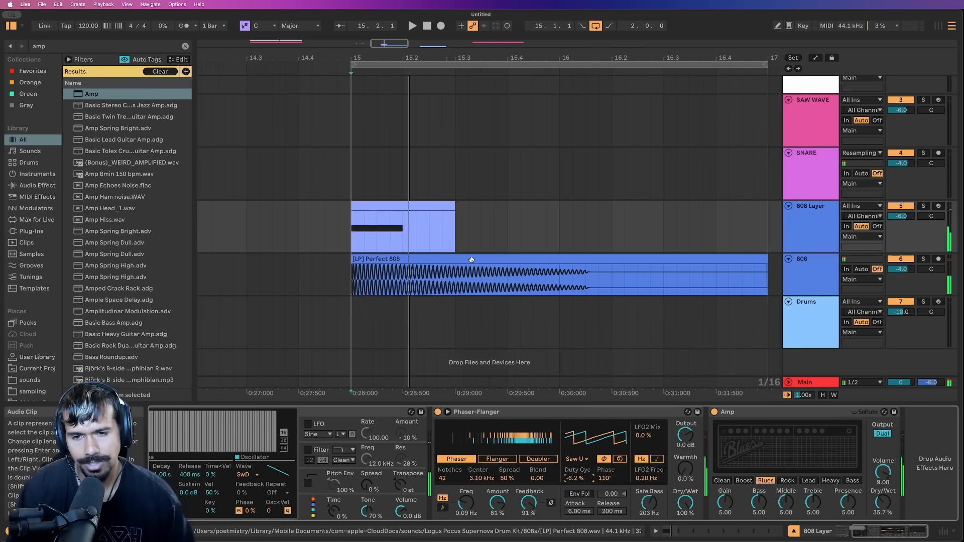
Select the Drums MIDI clip at bar 18 and set the loop region to it.
scroll(472, 246, "right", 3)
scroll(473, 246, "down", 3)
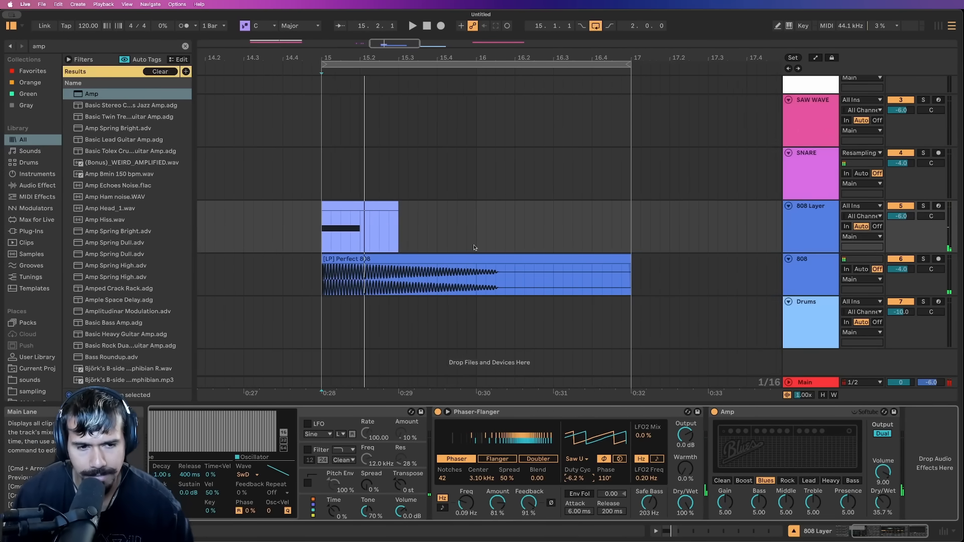
scroll(477, 253, "right", 5)
scroll(483, 254, "down", 2)
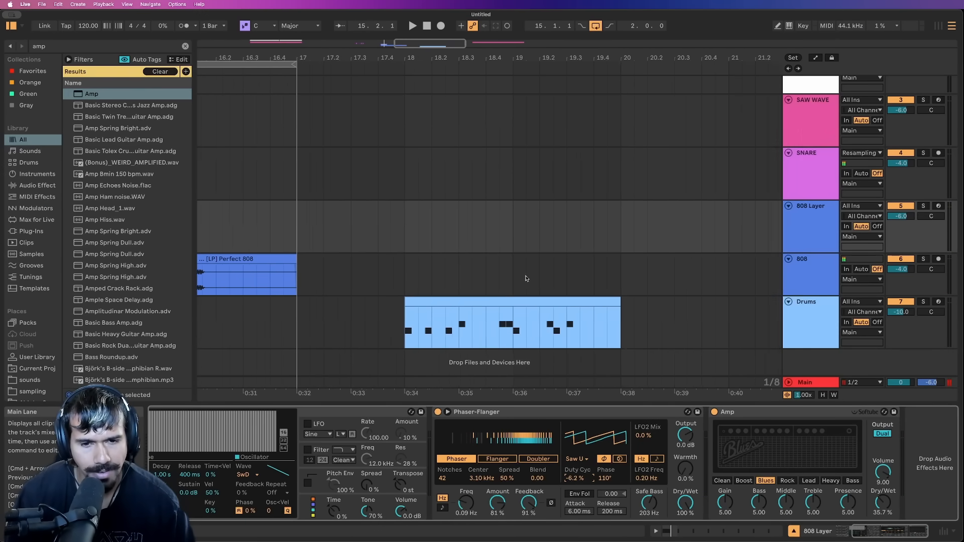
left_click(540, 300)
key("super+l")
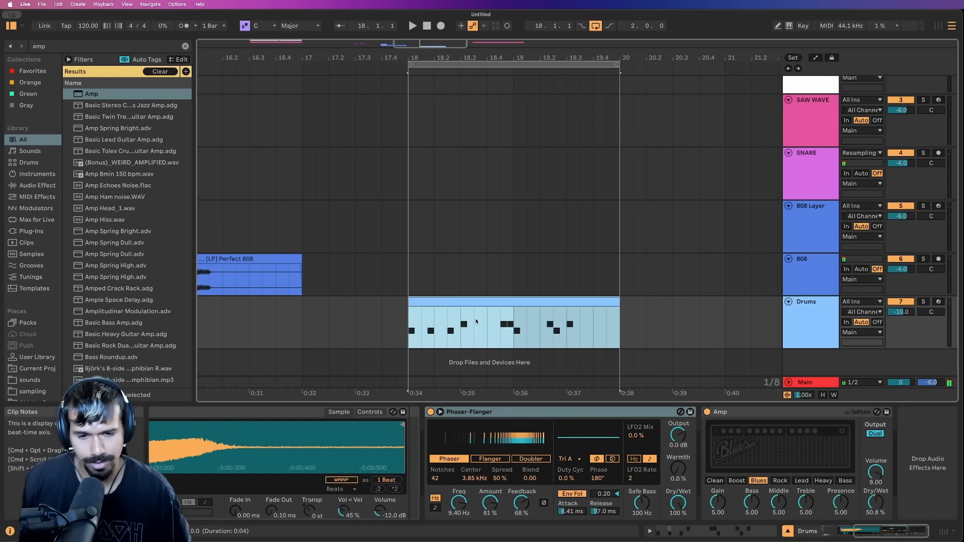
Bypass Phaser-Flanger and Amp on the Drums track.
left_click(611, 412)
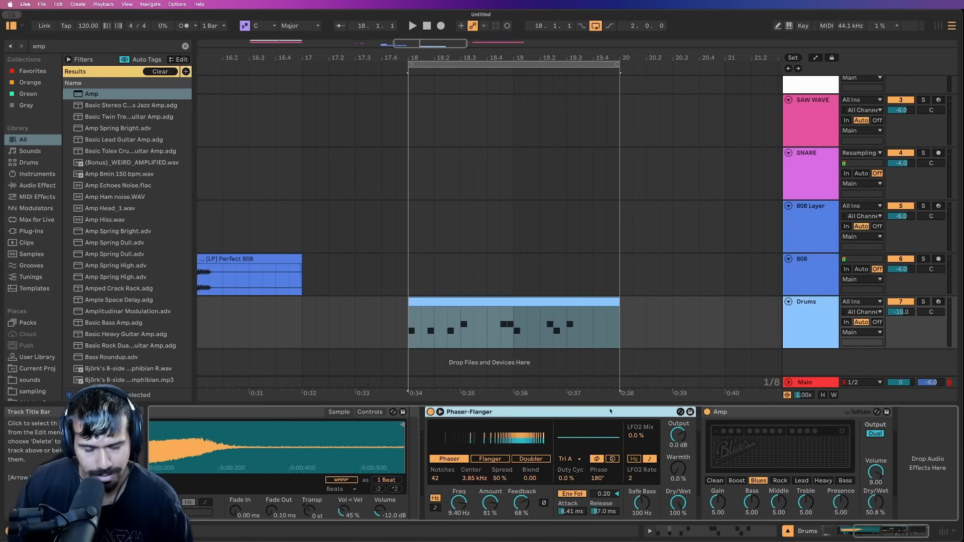
left_click(430, 412)
left_click(707, 412)
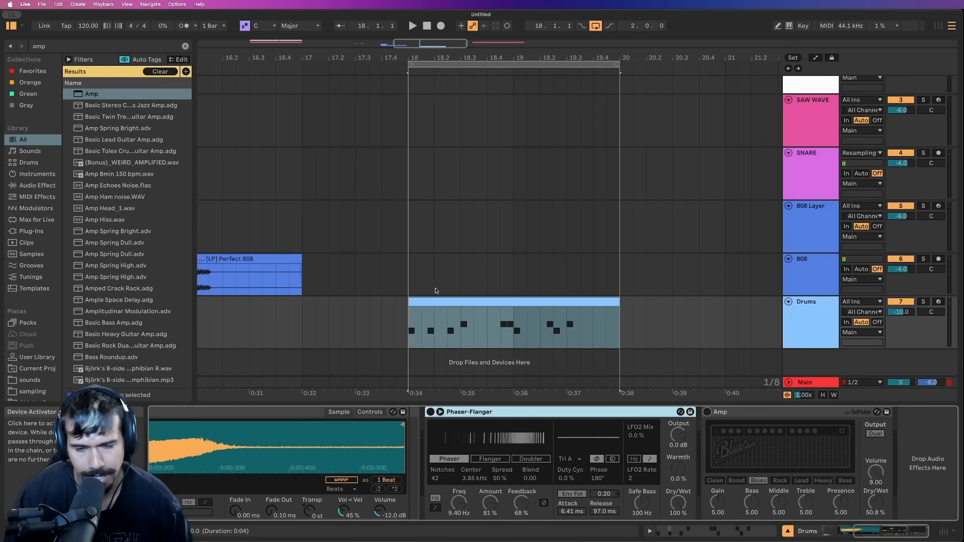
Open the Drums clip's notes, play the dry pattern, and set the Drums track volume to -6 dB.
double_click(406, 330)
double_click(470, 330)
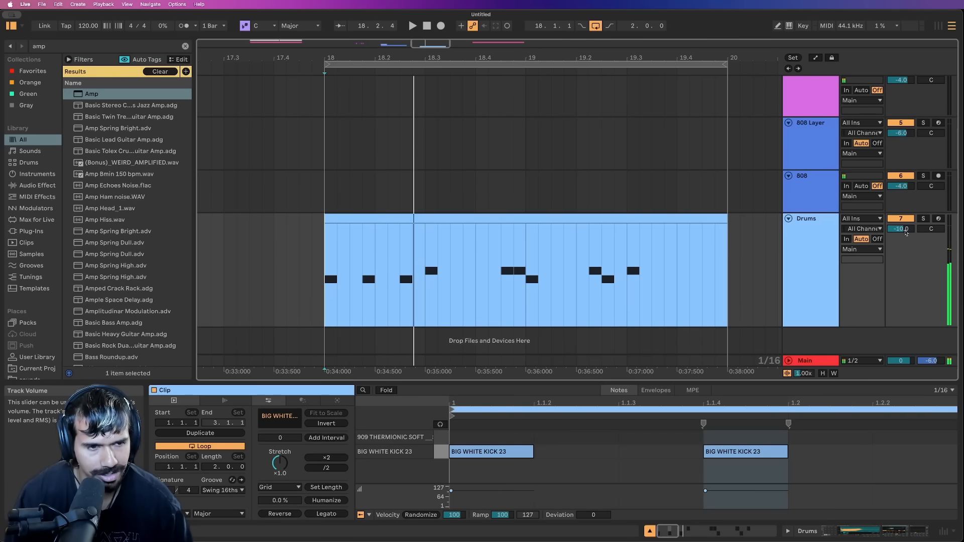
key("space")
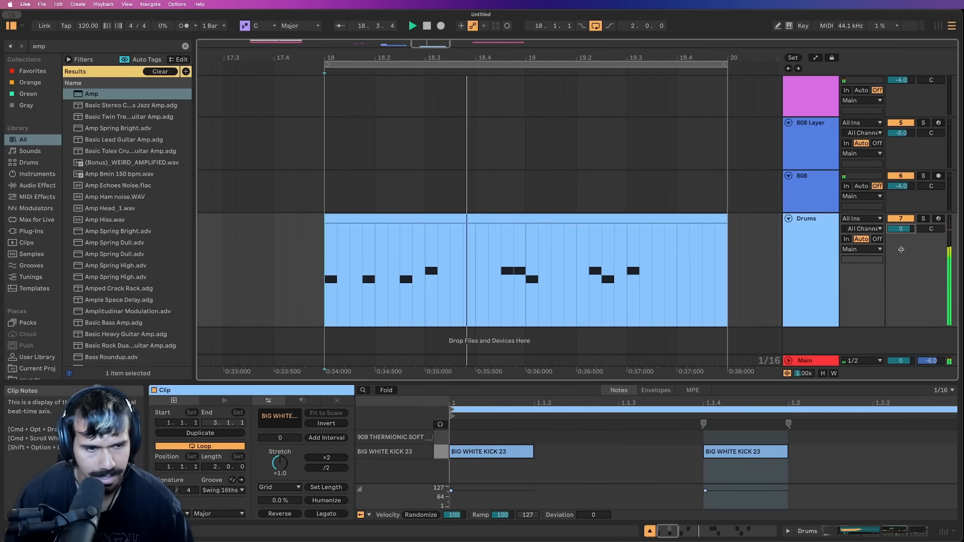
type("-6")
key("Return")
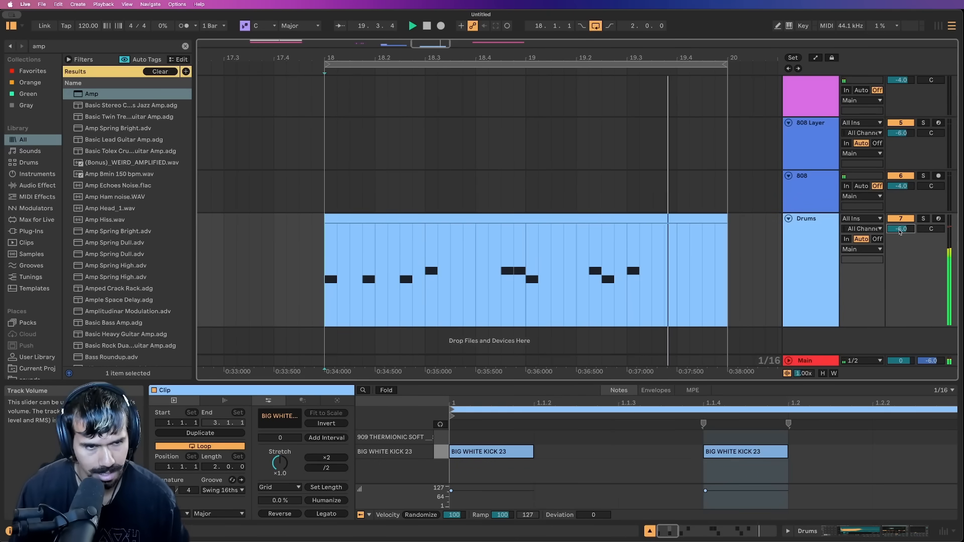
Reactivate Amp on the Drums track, set its Dry/Wet to about 53 % during playback, and try the Rock amp type.
left_click(815, 227)
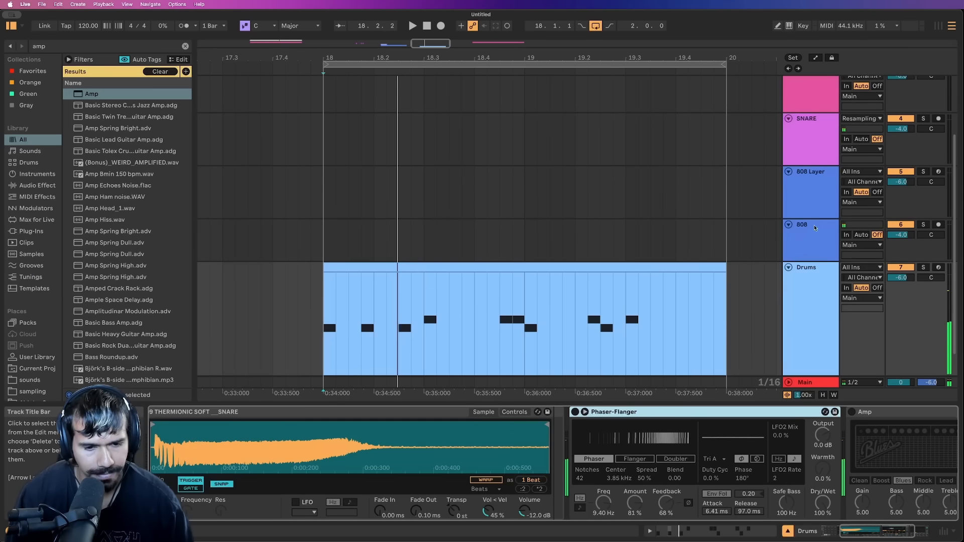
scroll(606, 470, "right", 5)
left_click(708, 412)
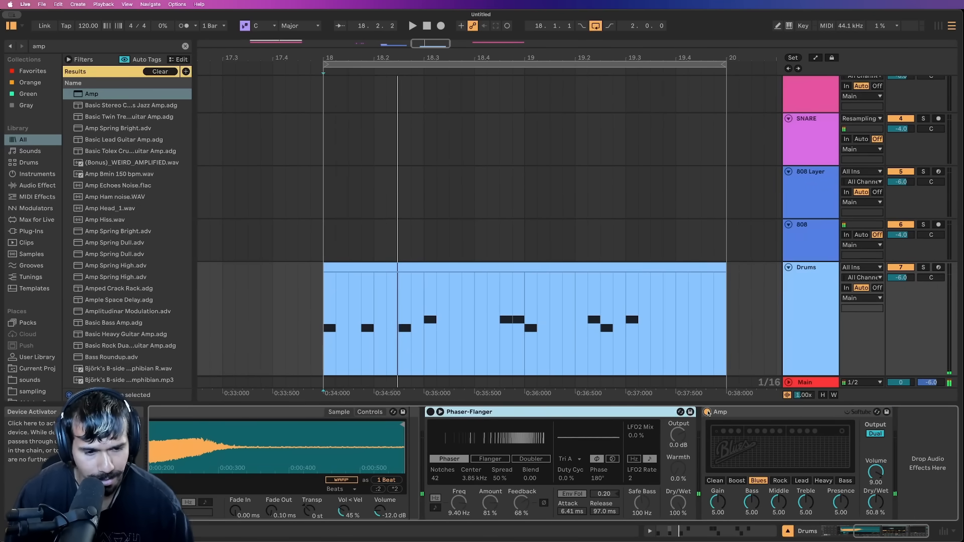
key("space")
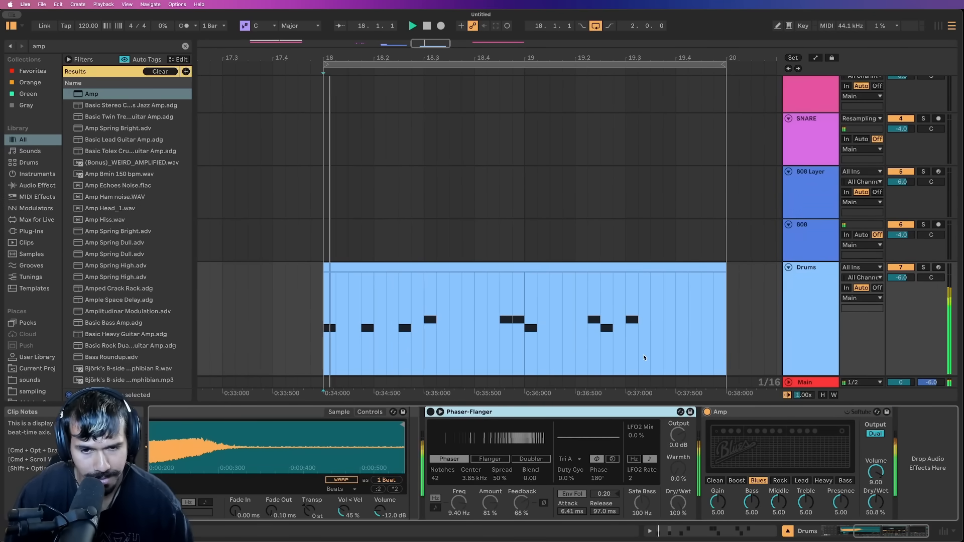
scroll(646, 356, "down", 2)
left_click_drag(876, 503, 876, 501)
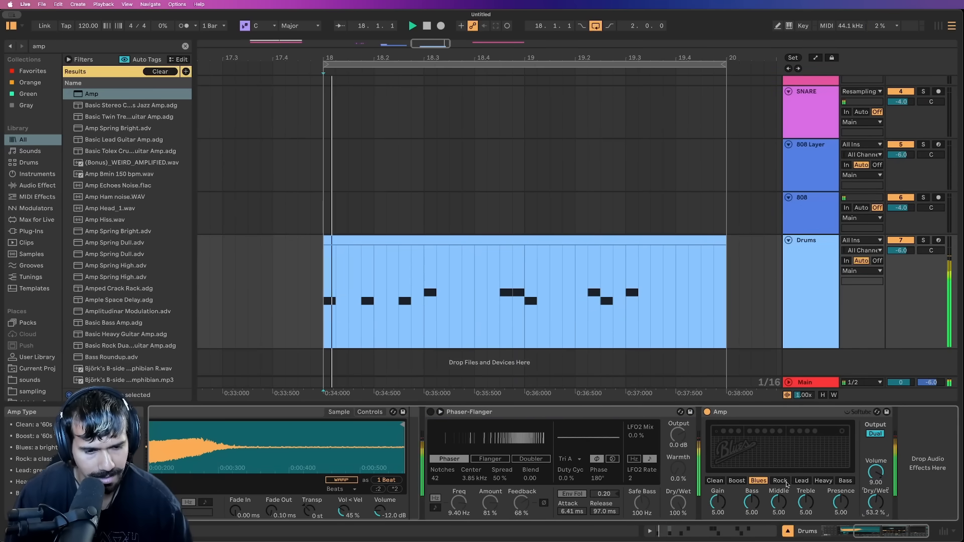
left_click(780, 481)
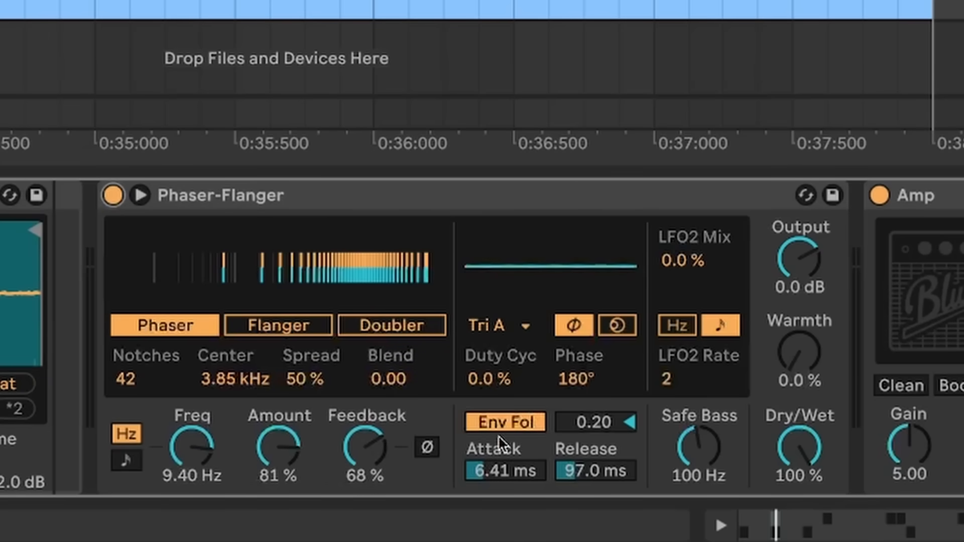
Set the Drums Phaser-Flanger's envelope follower to amount 0.25, attack 0.10 ms and release 200 ms.
left_click_drag(594, 425, 594, 423)
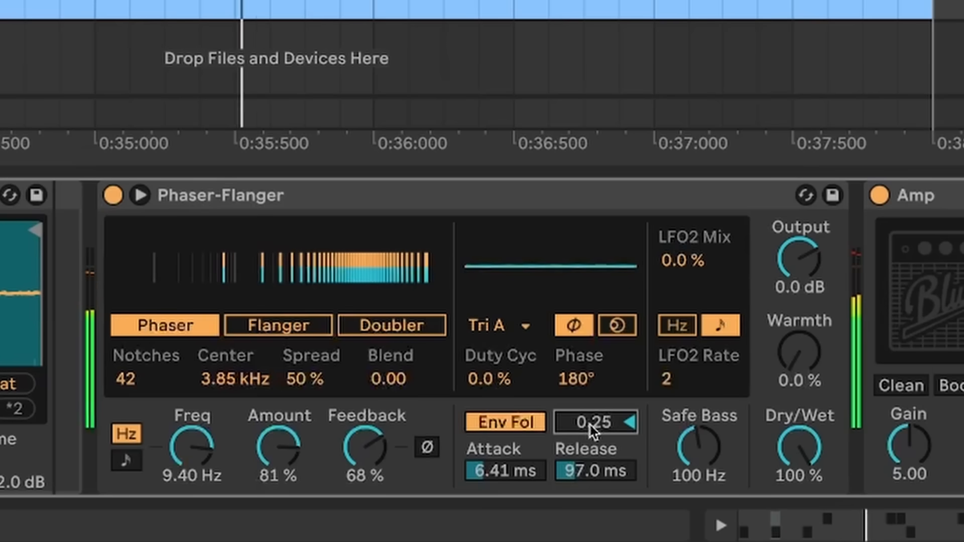
left_click_drag(505, 472, 500, 476)
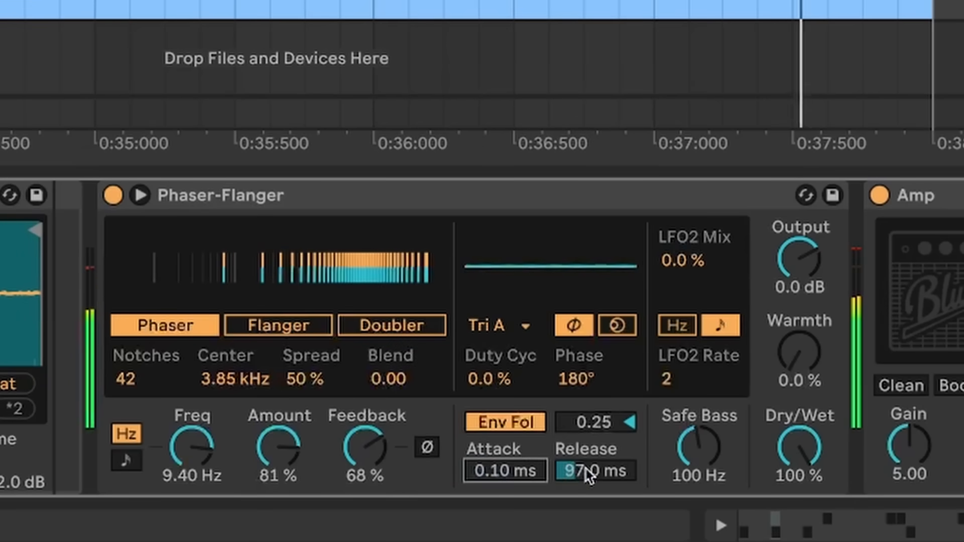
left_click_drag(586, 470, 586, 475)
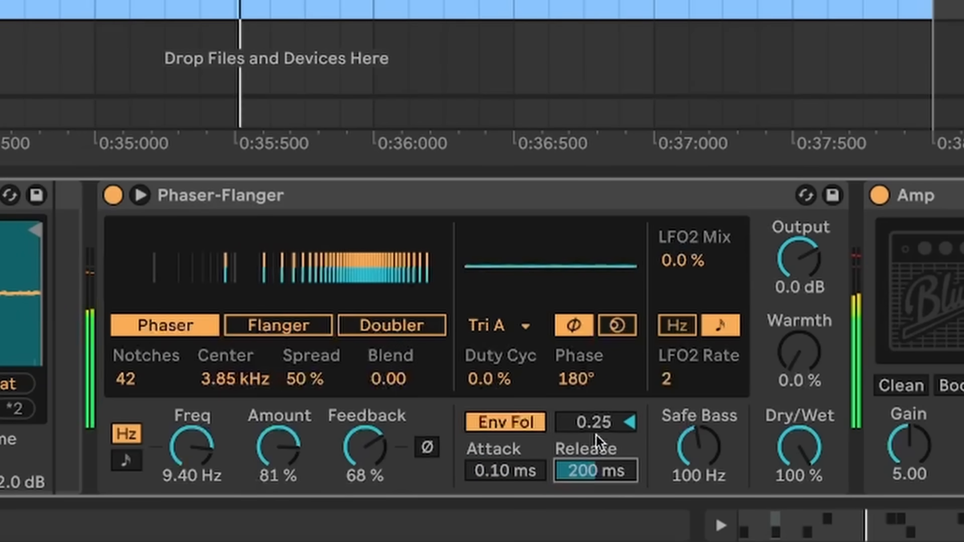
Raise the Drums Phaser-Flanger's Feedback to 88 % and Freq to 3.07 Hz.
left_click_drag(352, 450, 352, 442)
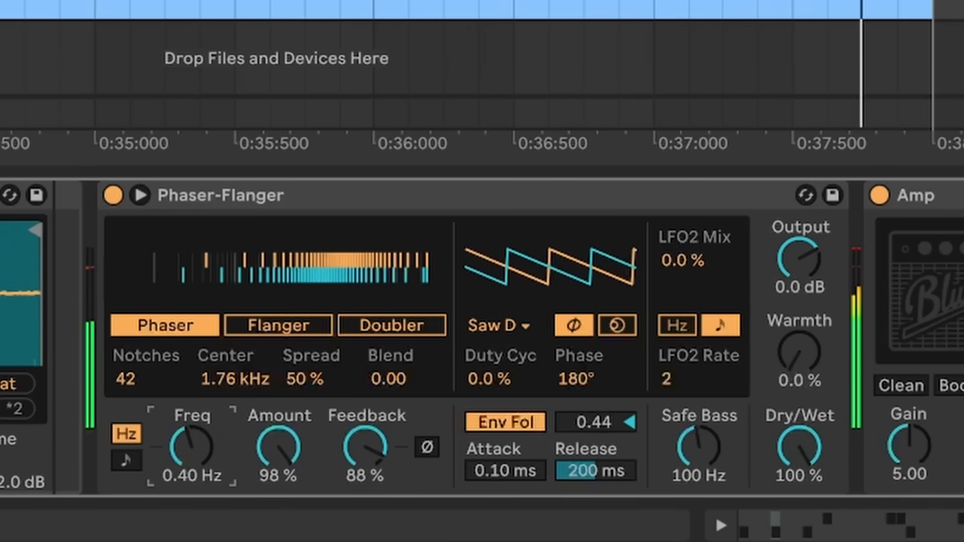
left_click_drag(192, 447, 193, 417)
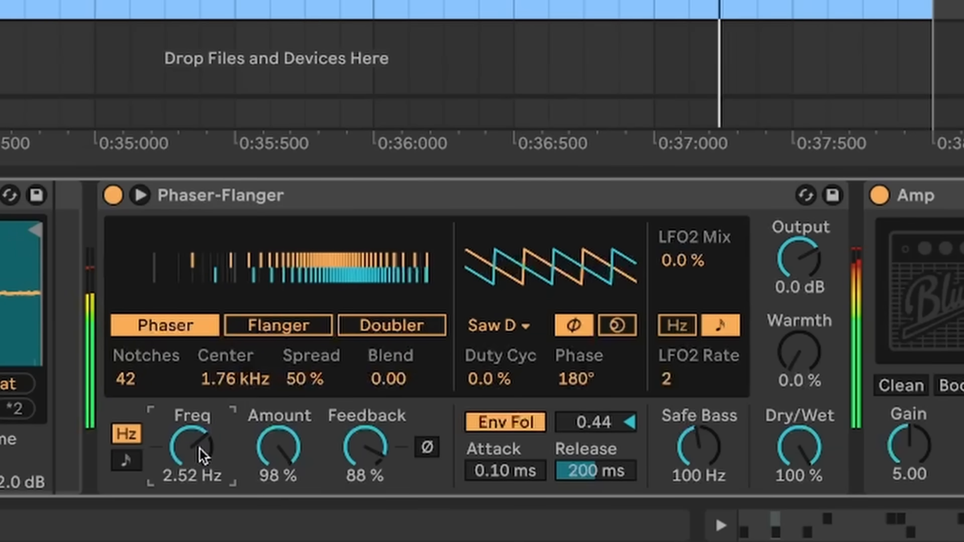
left_click_drag(200, 452, 201, 445)
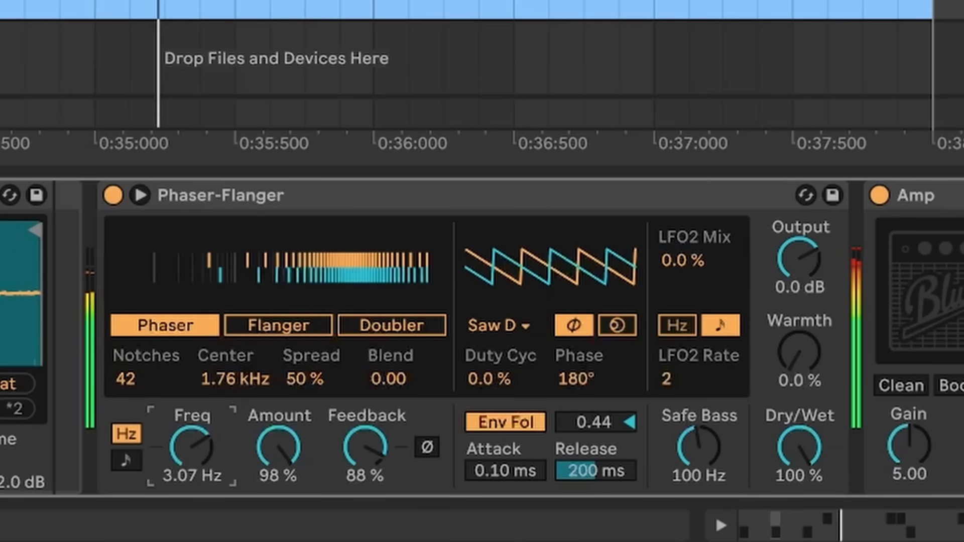
Set Phaser-Flanger's Amount to 34 % and Center to 3.69 kHz, and adjust the envelope follower amount.
left_click_drag(278, 447, 278, 481)
left_click_drag(235, 379, 235, 369)
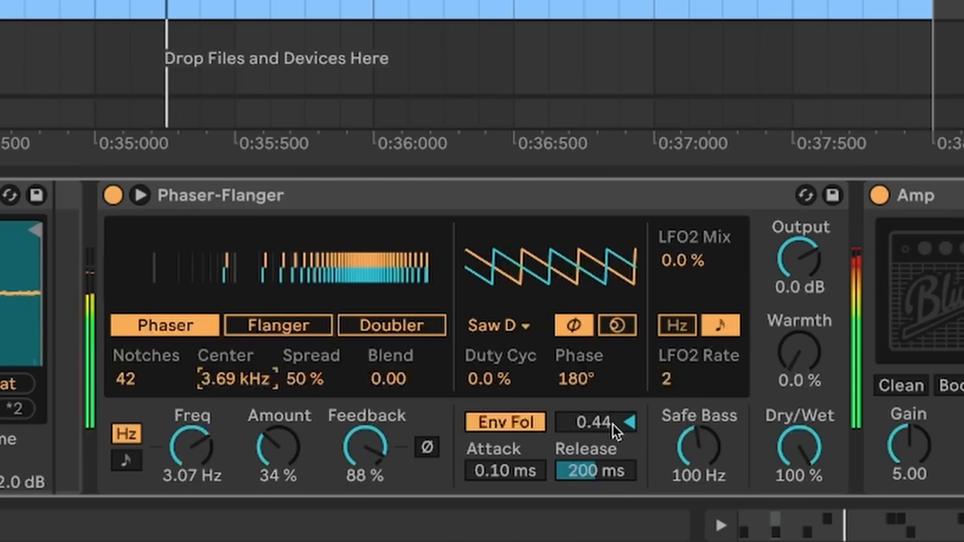
mouse_move(613, 426)
left_mouse_down()
mouse_move(614, 415)
mouse_move(620, 424)
left_mouse_up()
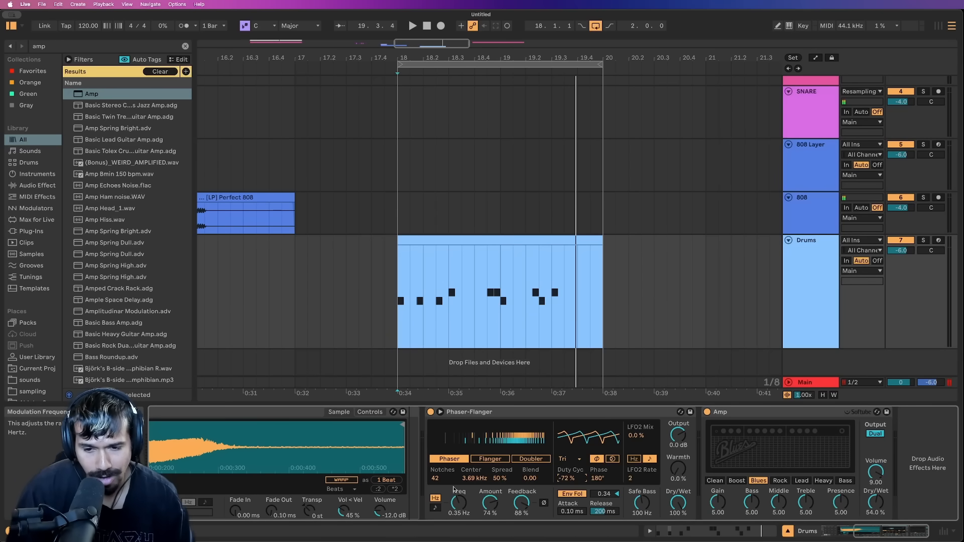
scroll(454, 490, "left", 6)
scroll(492, 448, "right", 6)
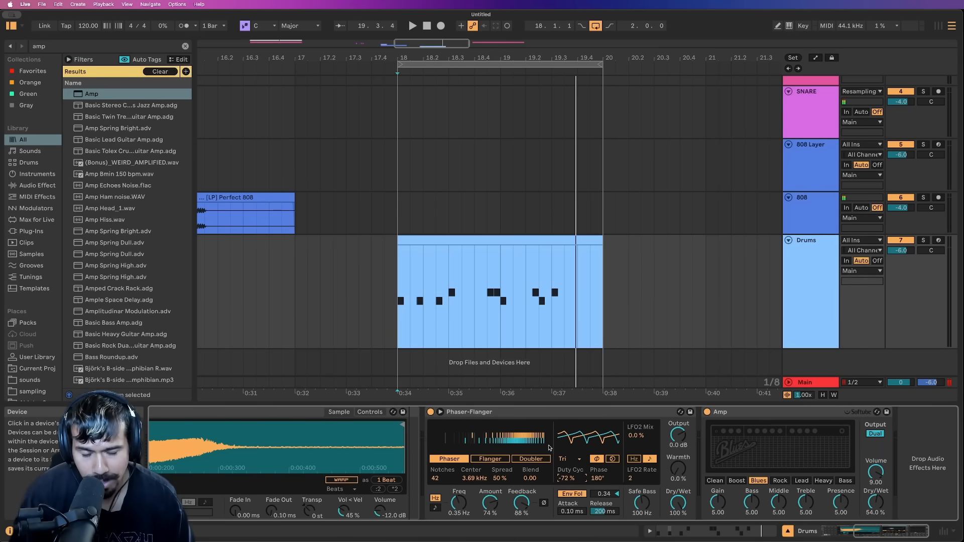